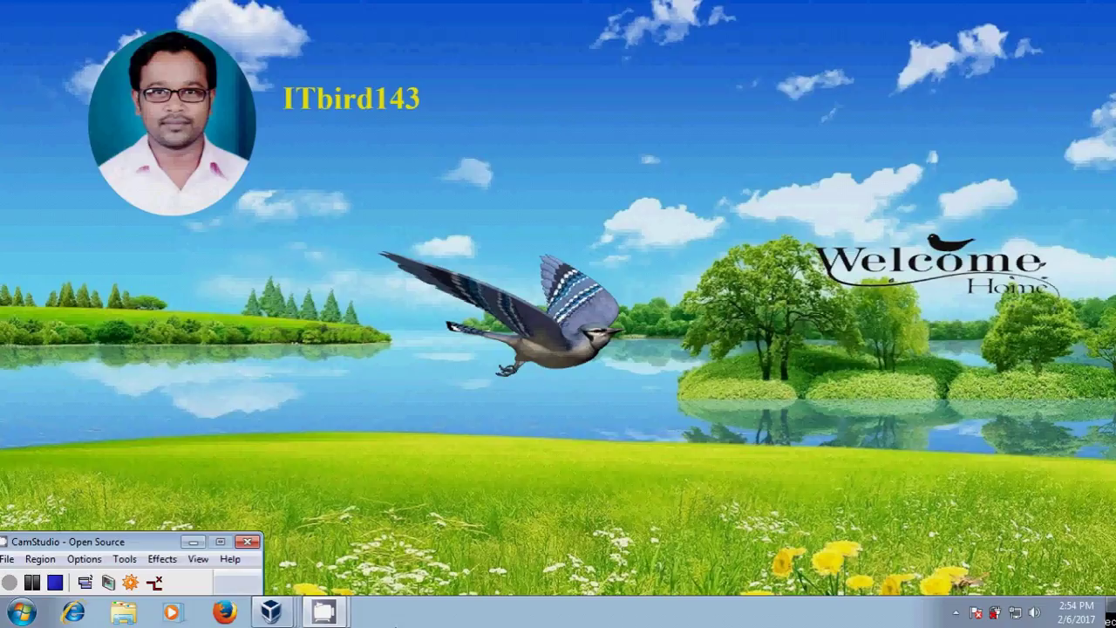
Step: Switch to the running server1 LDS Clone virtual machine and close its System information window
mouse_move(271, 611)
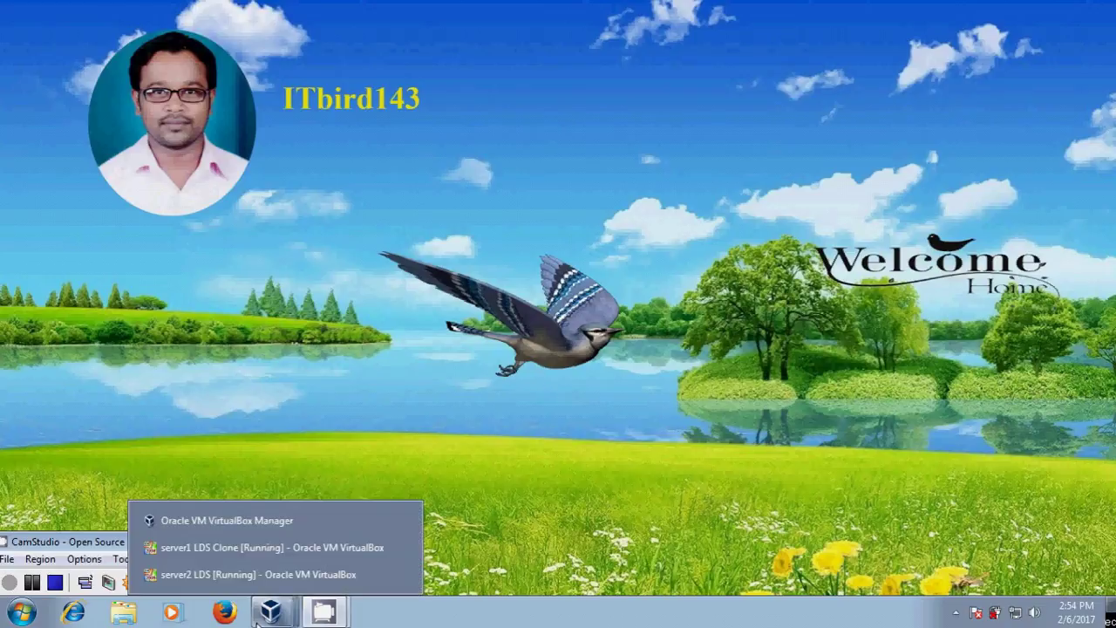
left_click(271, 542)
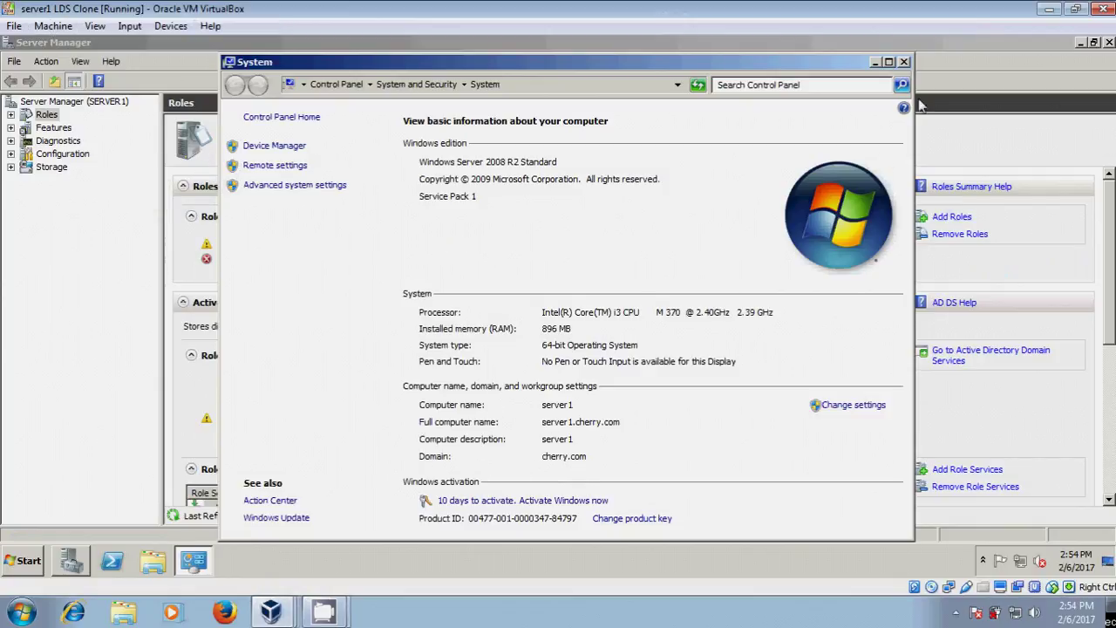
left_click(904, 63)
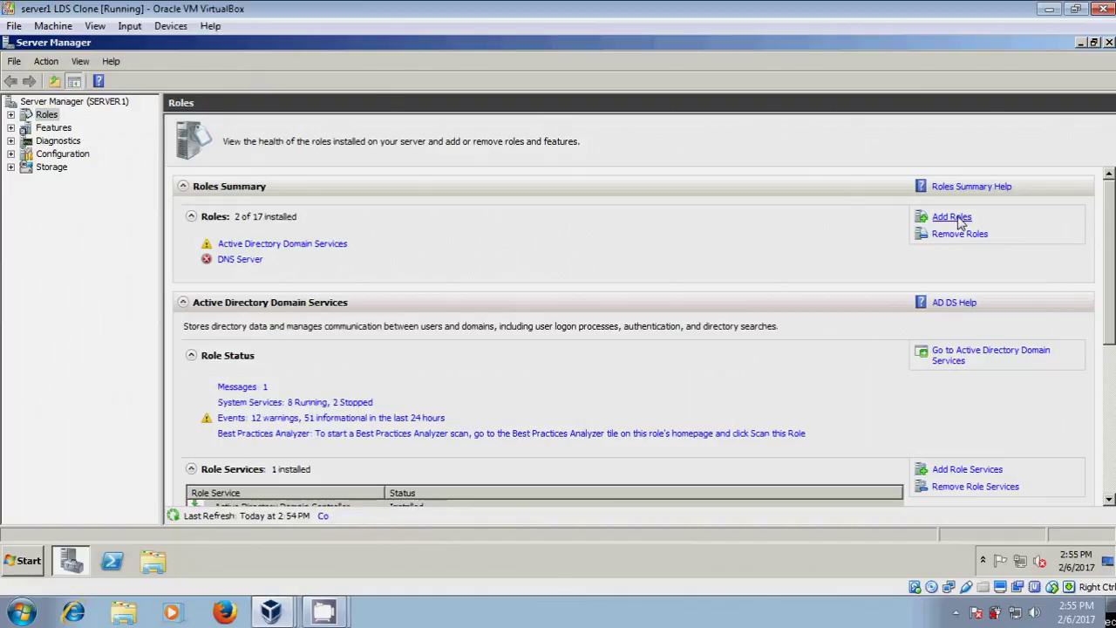
Step: Install the Active Directory Lightweight Directory Services role on server1 and close the installation results
left_click(956, 217)
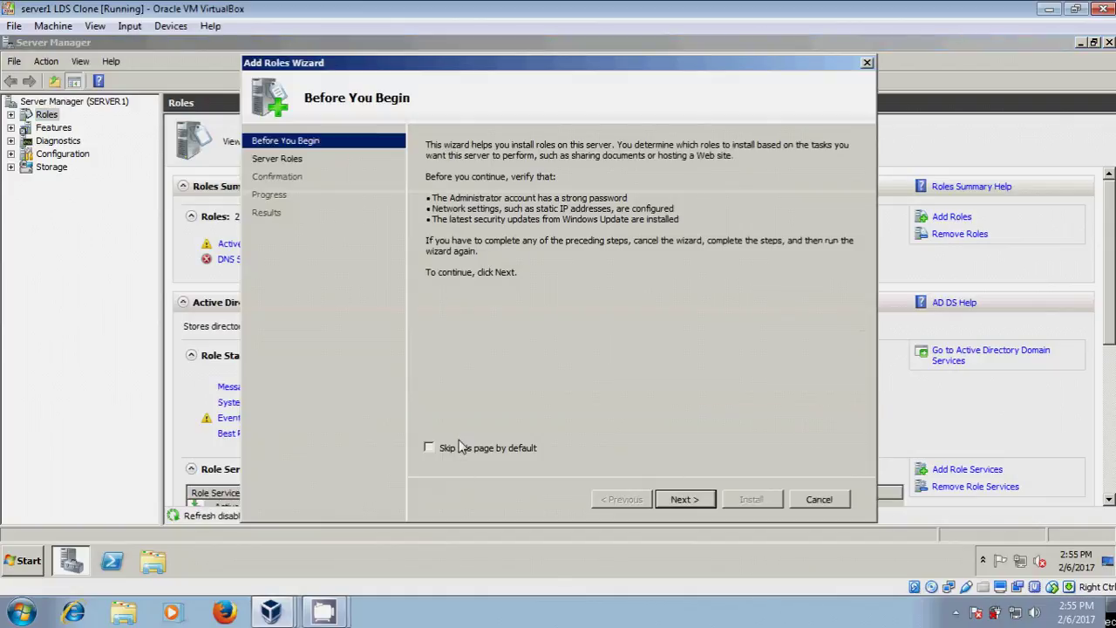
left_click(683, 500)
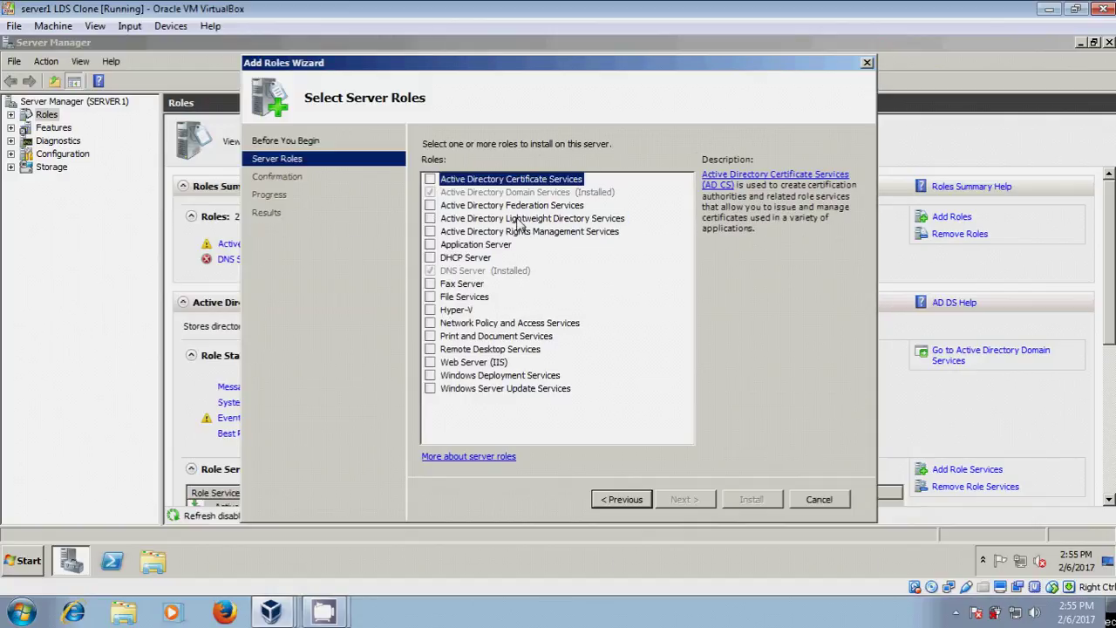
left_click(430, 219)
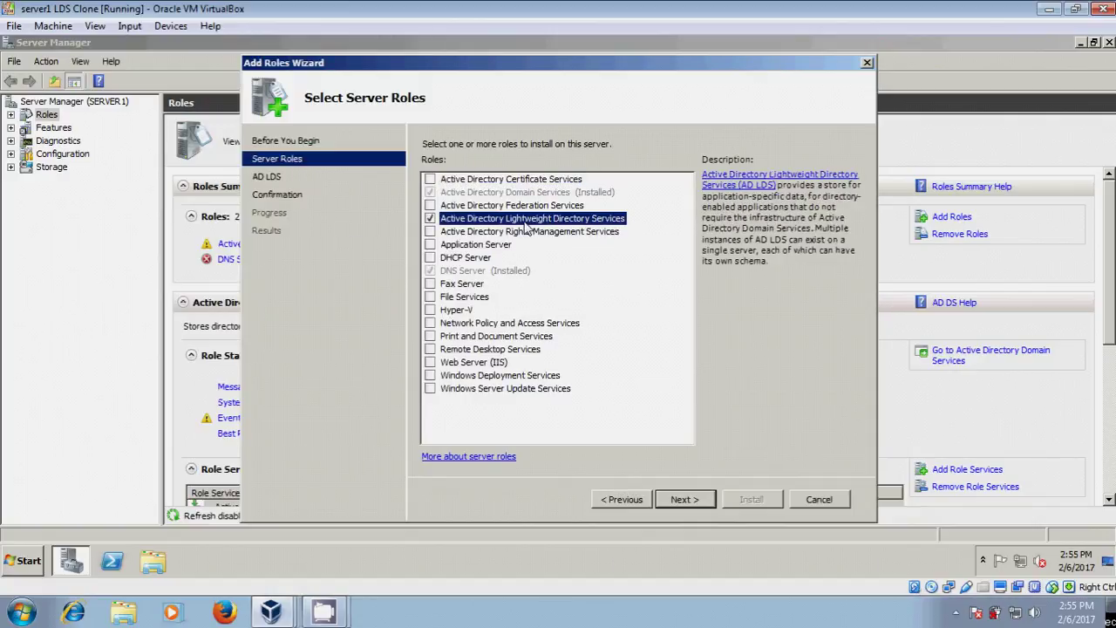
left_click(686, 500)
left_click(686, 500)
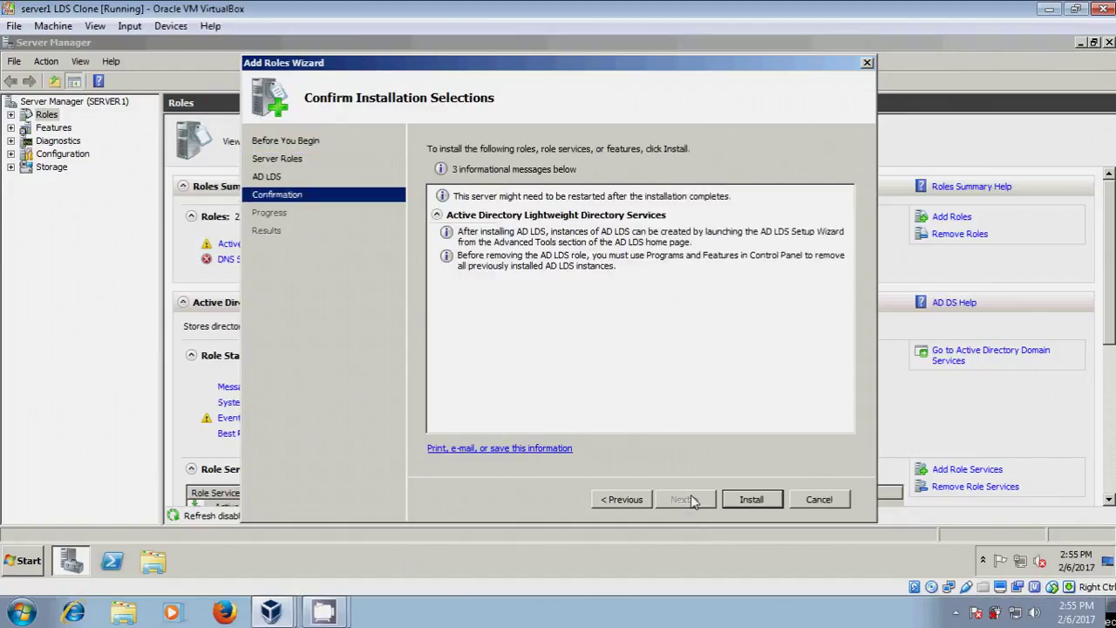
left_click(753, 500)
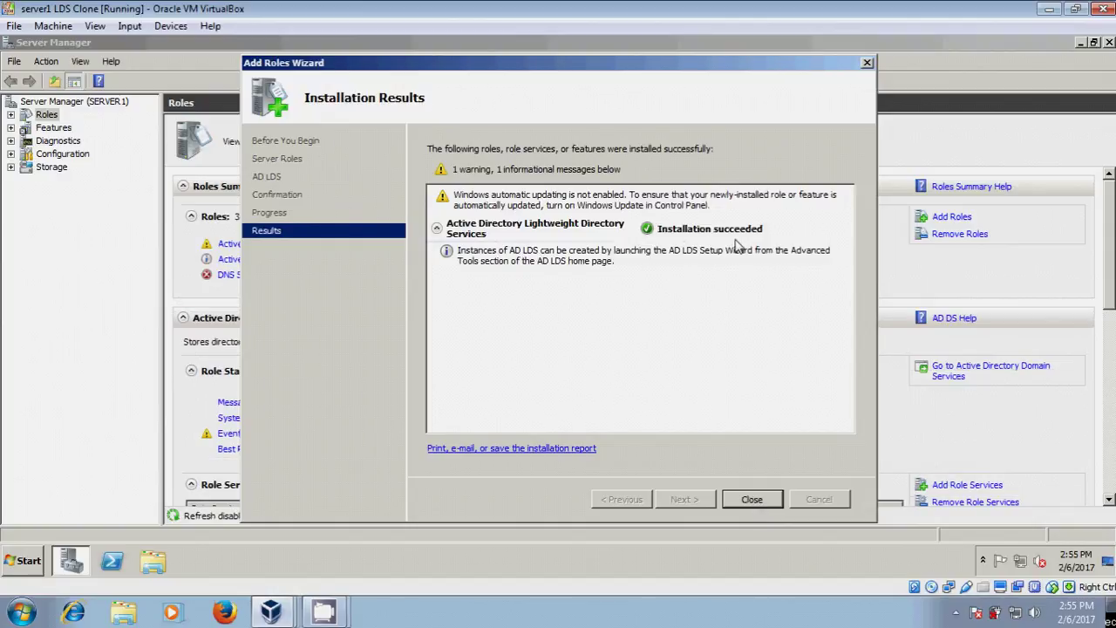
left_click(759, 502)
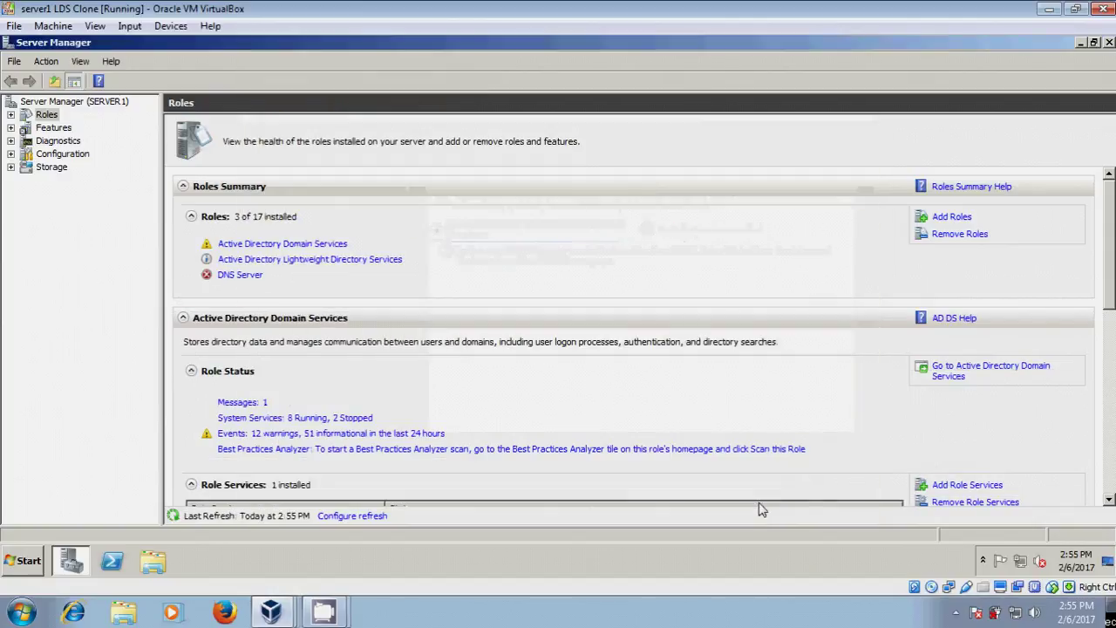
Step: Open the Active Directory Lightweight Directory Services role and start creating an AD LDS instance as a unique instance
left_click(10, 114)
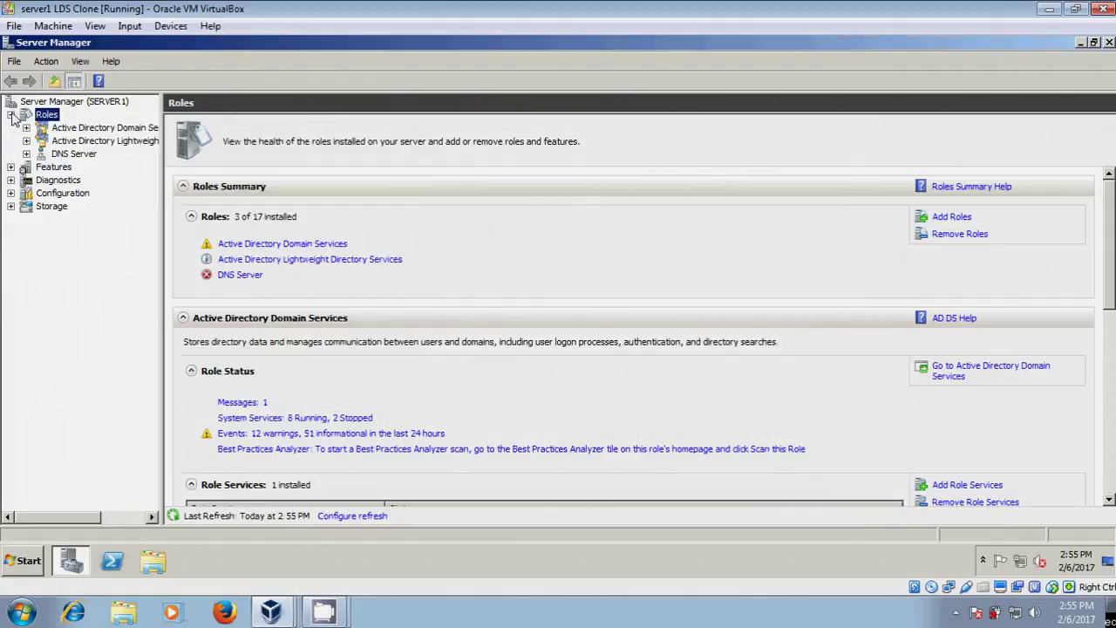
left_click(139, 143)
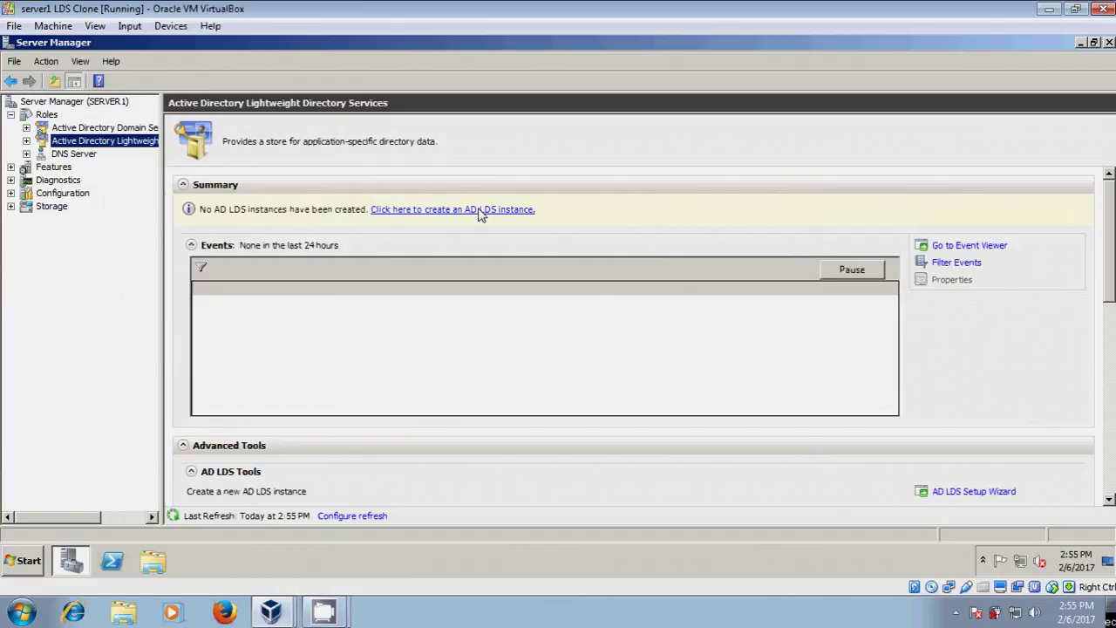
left_click(524, 210)
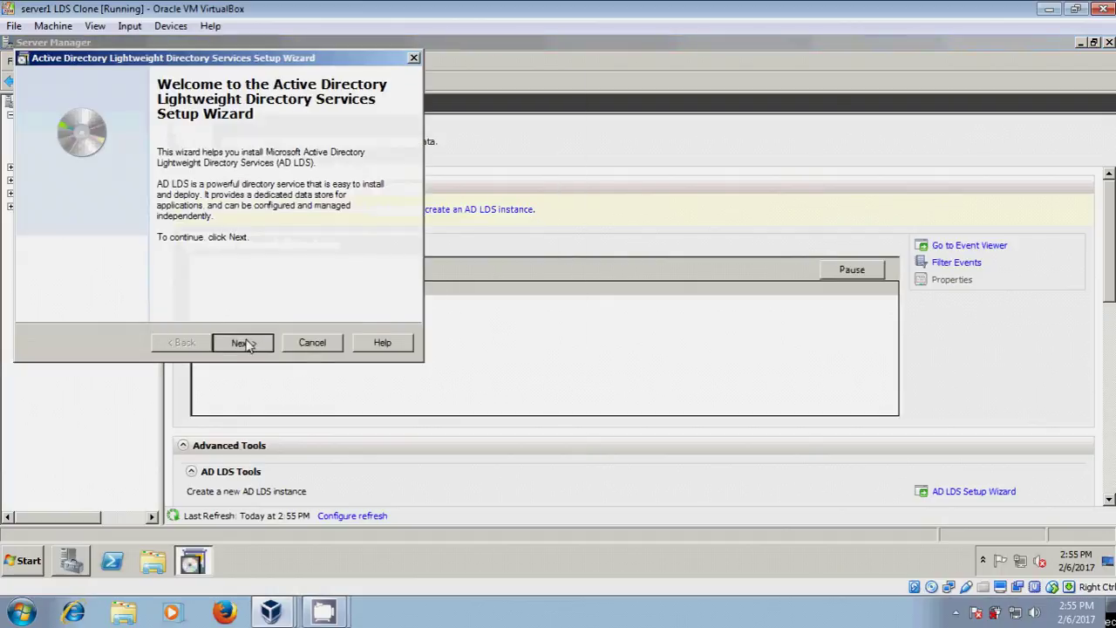
left_click(245, 343)
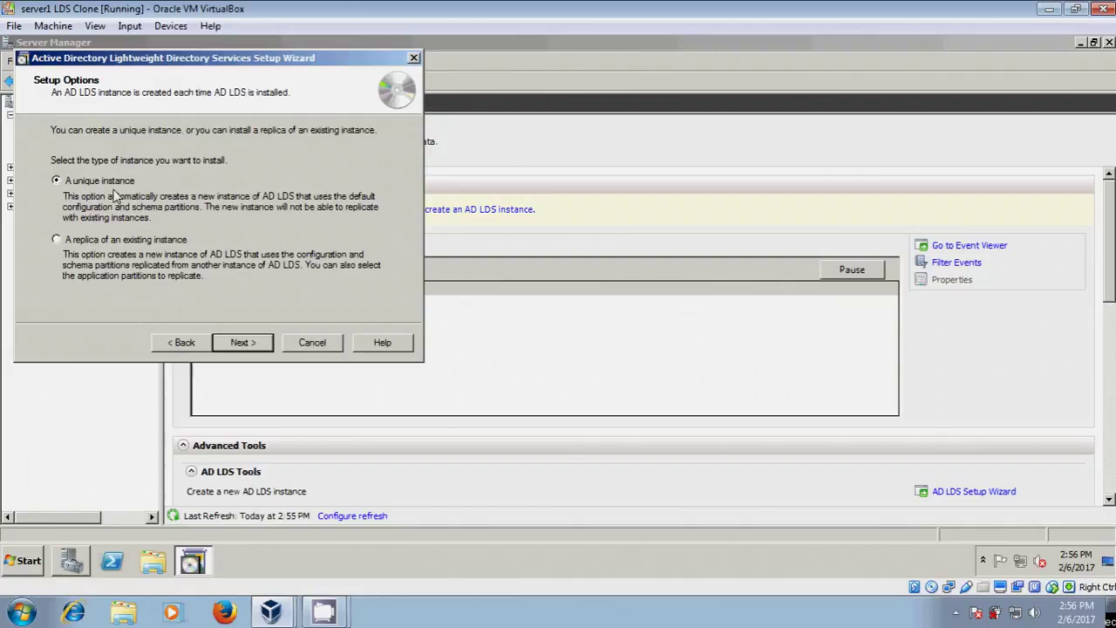
left_click(249, 345)
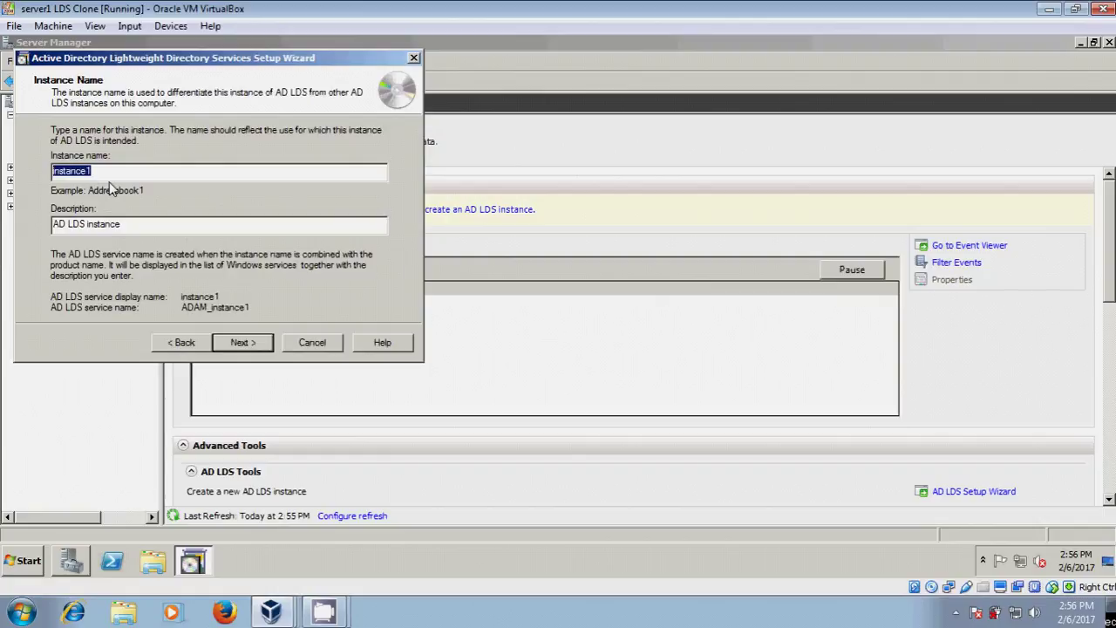
Step: Name the AD LDS instance CadLDS and accept LDAP port 50000 and SSL port 50001
type("Cad")
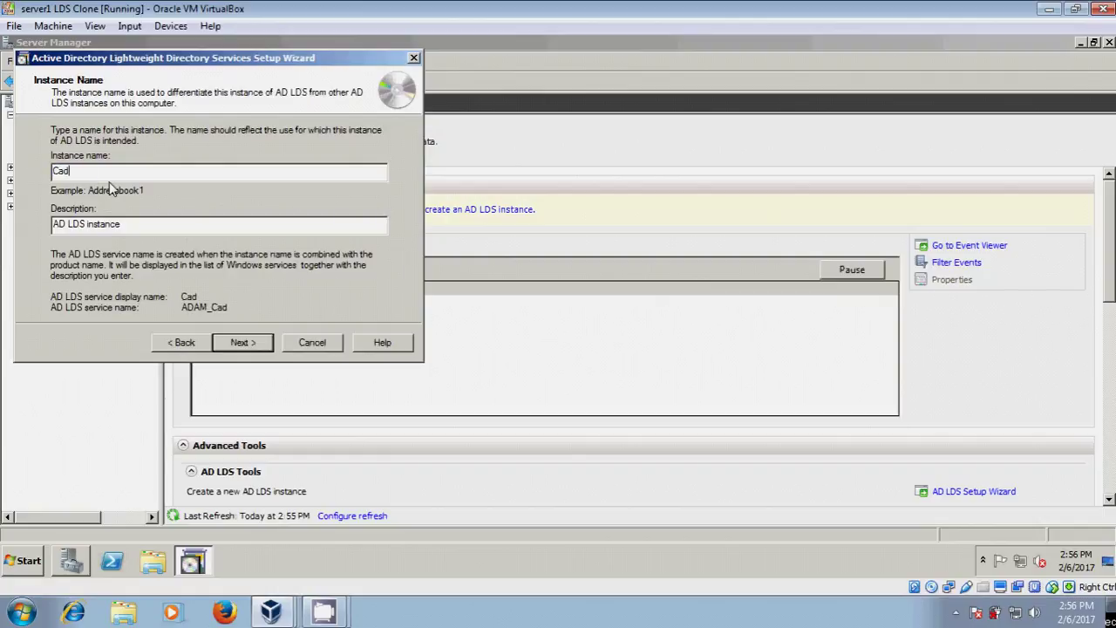
type("LDS")
left_click(243, 343)
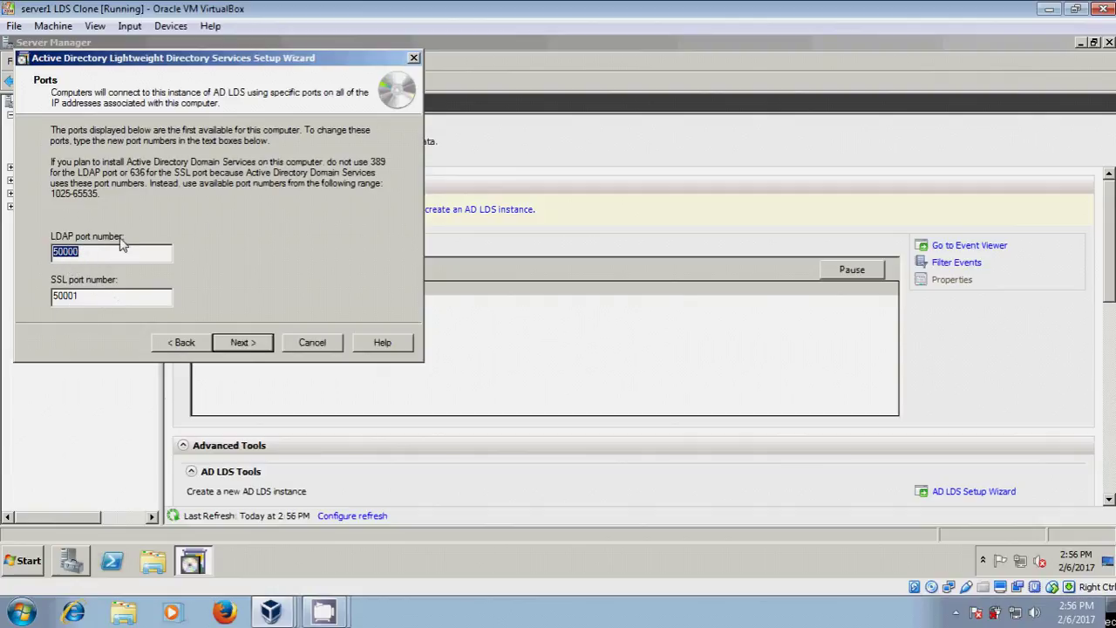
left_click(249, 346)
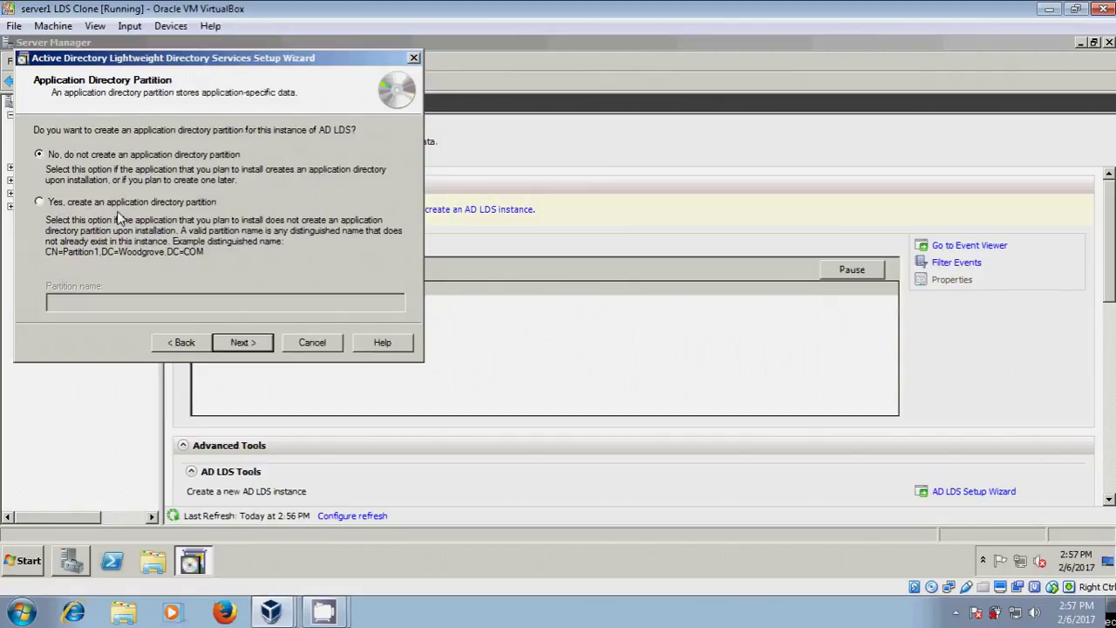
Step: Create an application directory partition for the instance, named CN=CadLDS,DC=cherry,DC=com
left_click(52, 202)
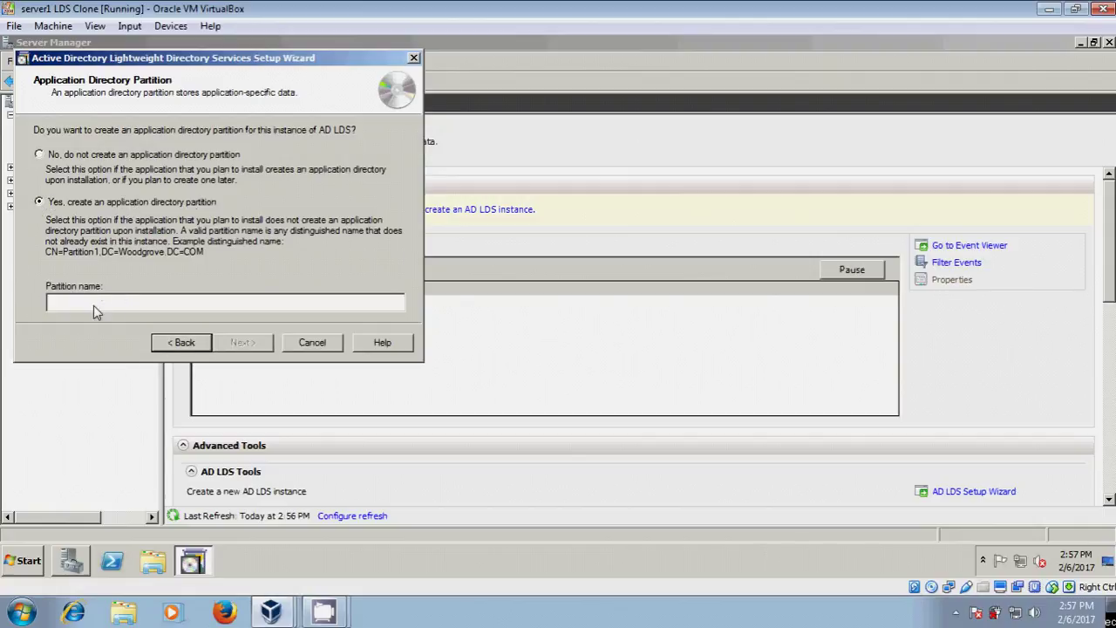
left_click(94, 305)
type("CN")
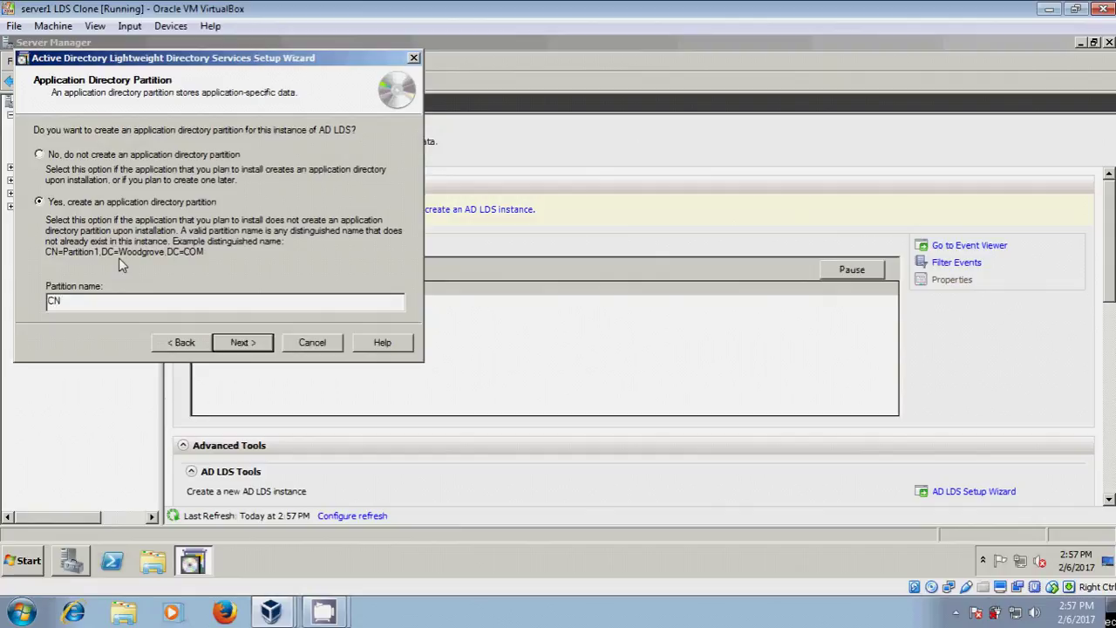
type("=")
type("CadL")
type("DS")
type(".DC=")
type("chem")
type("ry.DC")
type("=com")
left_click(251, 346)
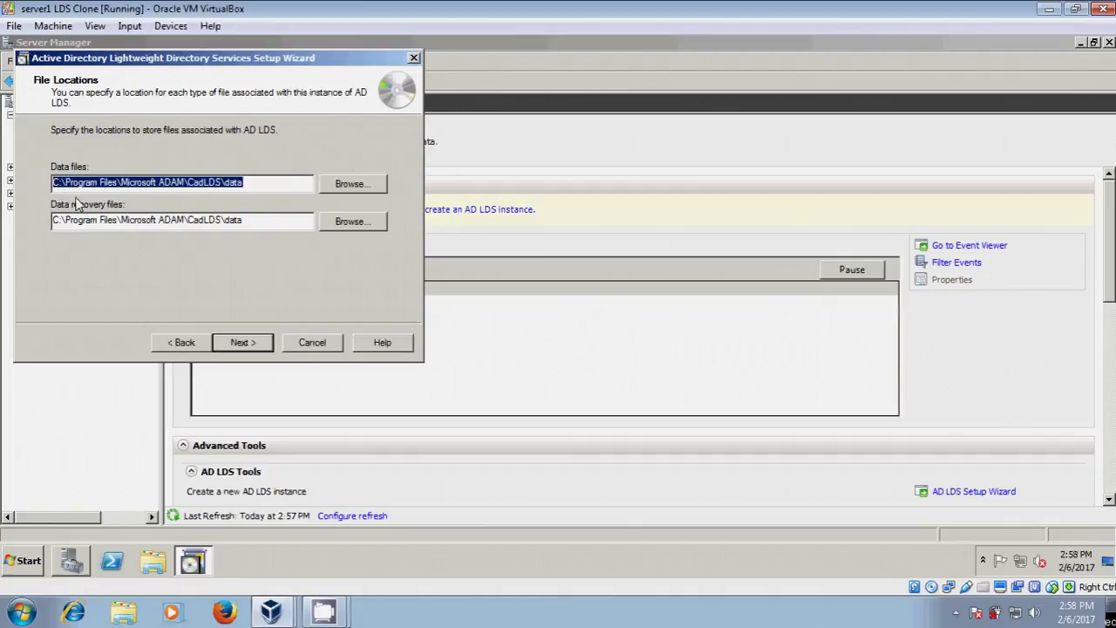
left_click(24, 562)
left_click(302, 305)
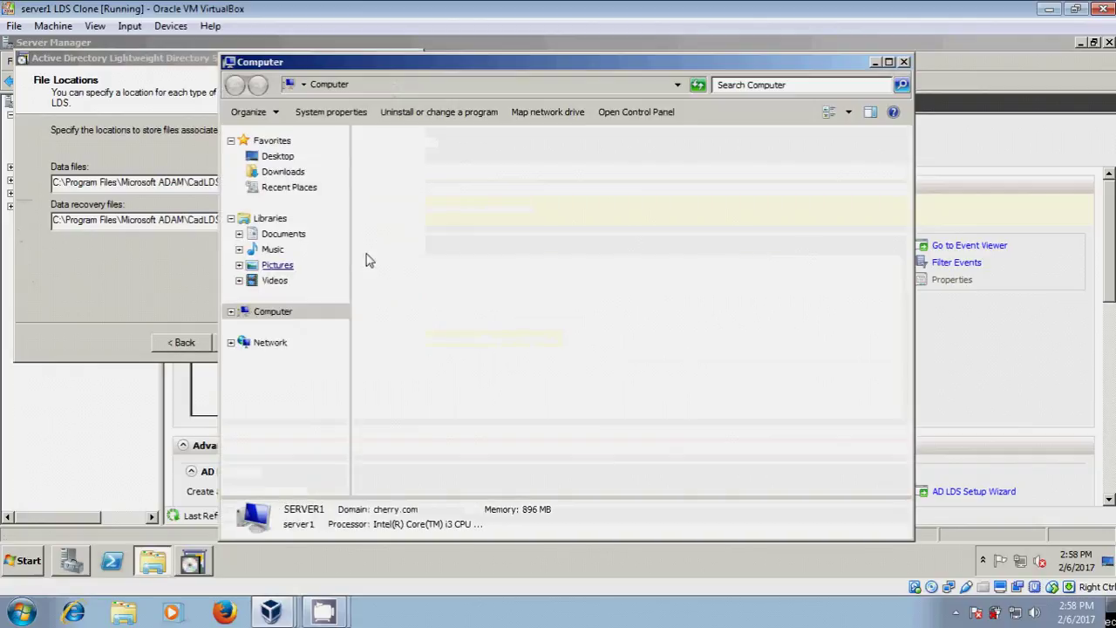
left_click(904, 62)
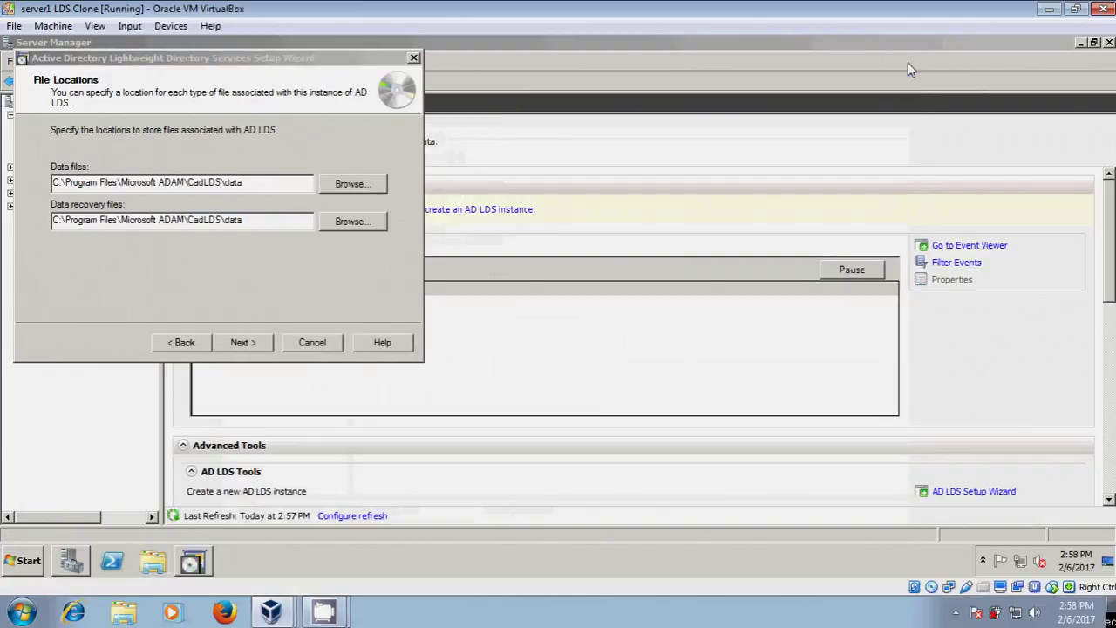
Step: Accept the default file locations, the network service account, and the currently logged on user as AD LDS administrator
left_click(242, 343)
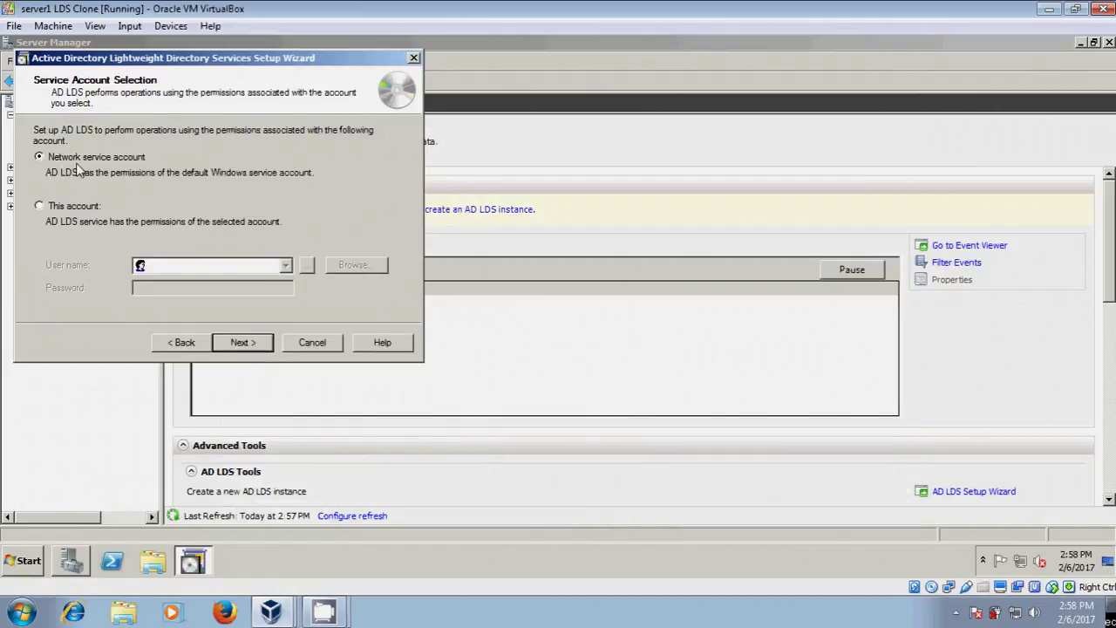
left_click(244, 343)
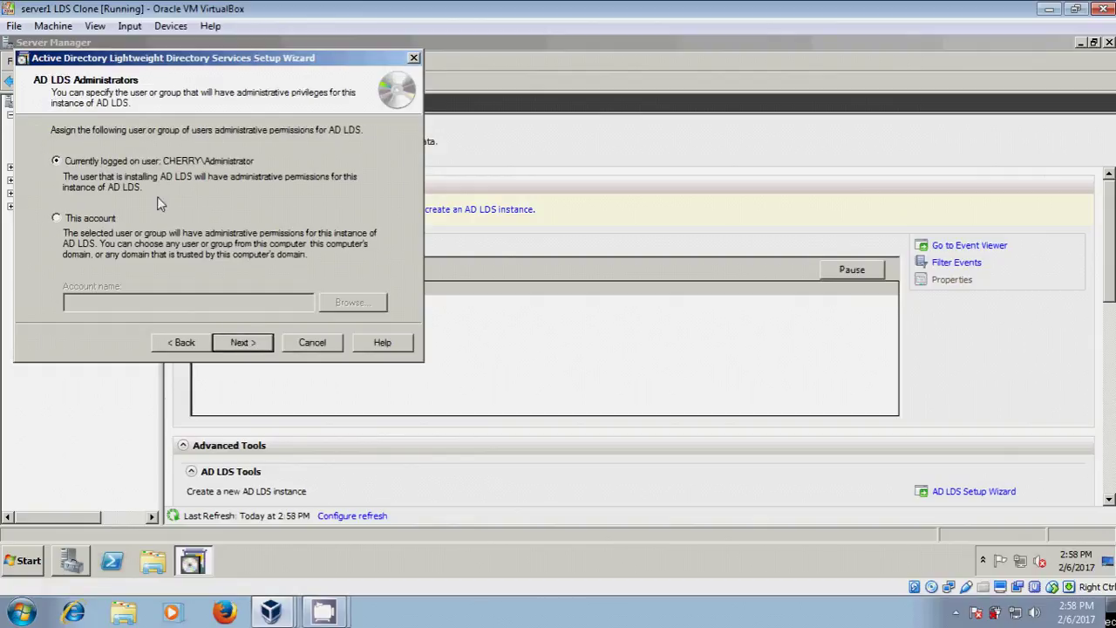
left_click(242, 342)
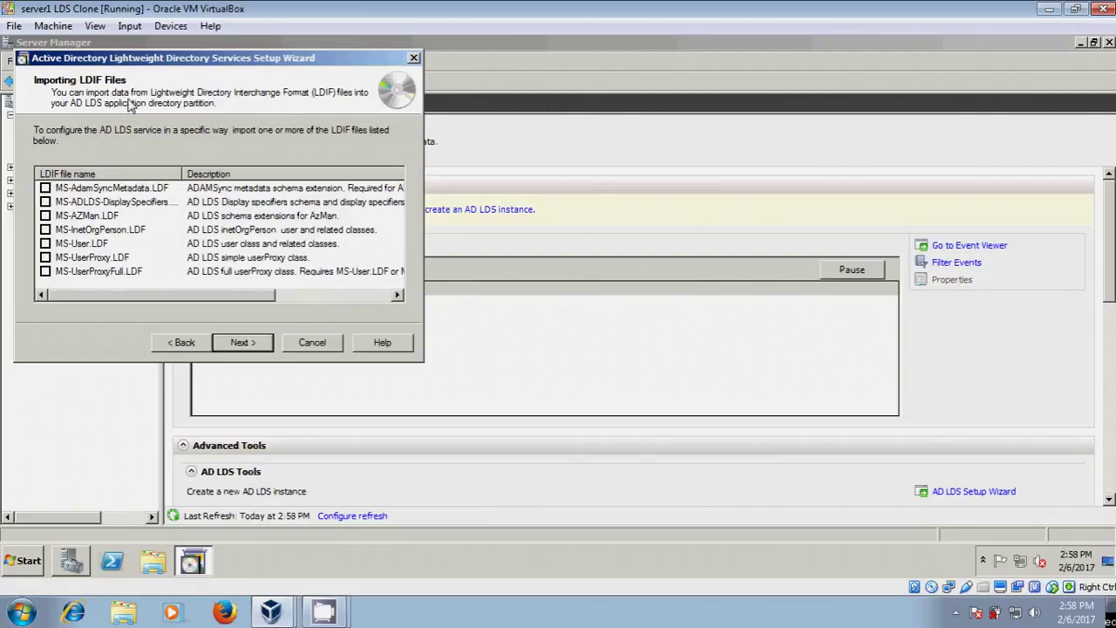
Step: Select the MS-AdamSyncMetadata, MS-ADLDS-DisplaySpecifiers, MS-AZMan, MS-User and MS-UserProxy LDIF files for import into the instance
left_click(46, 187)
left_click(45, 201)
left_click(45, 215)
left_click(46, 243)
left_click(45, 258)
left_click(256, 346)
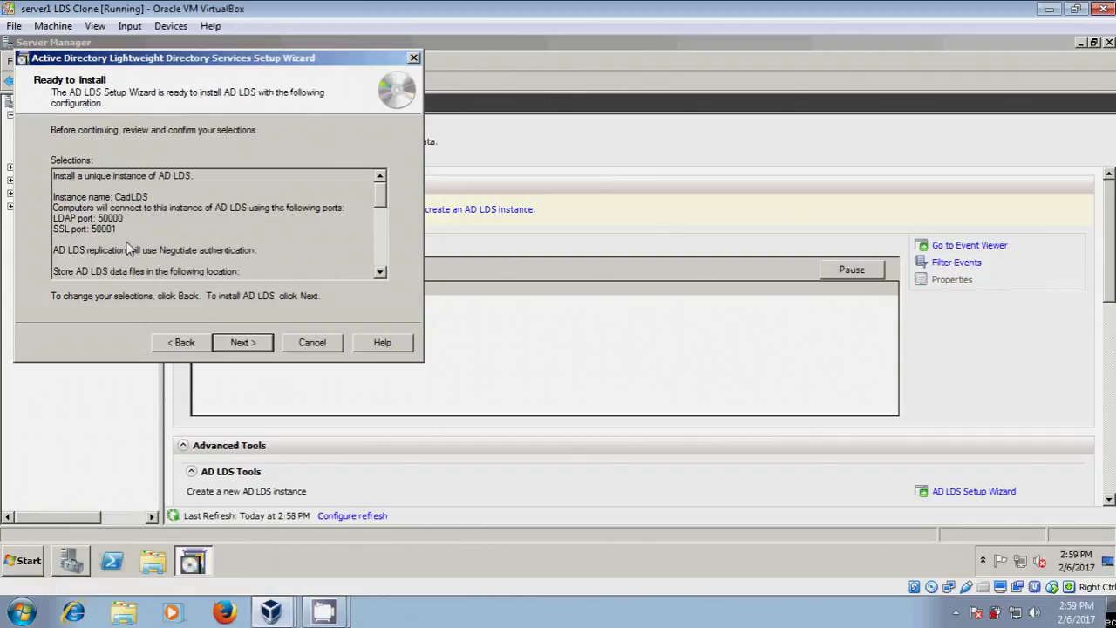
Step: Review the setup selections, install the CadLDS instance, and finish the setup wizard
mouse_move(383, 194)
left_mouse_down()
mouse_move(391, 259)
mouse_move(388, 188)
left_mouse_up()
left_click(248, 343)
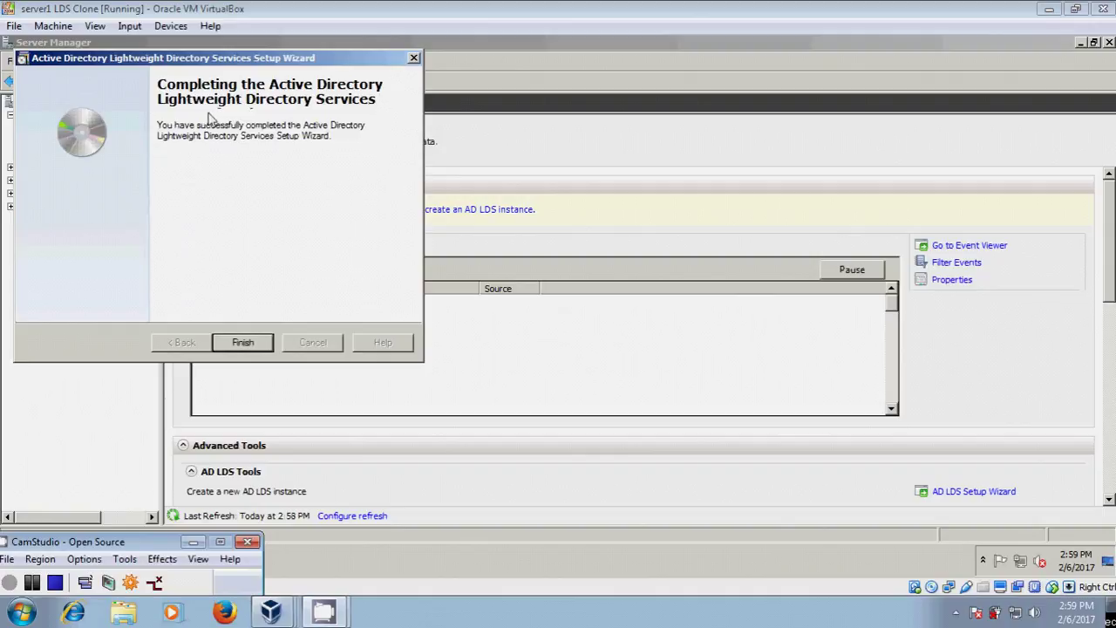
left_click(242, 342)
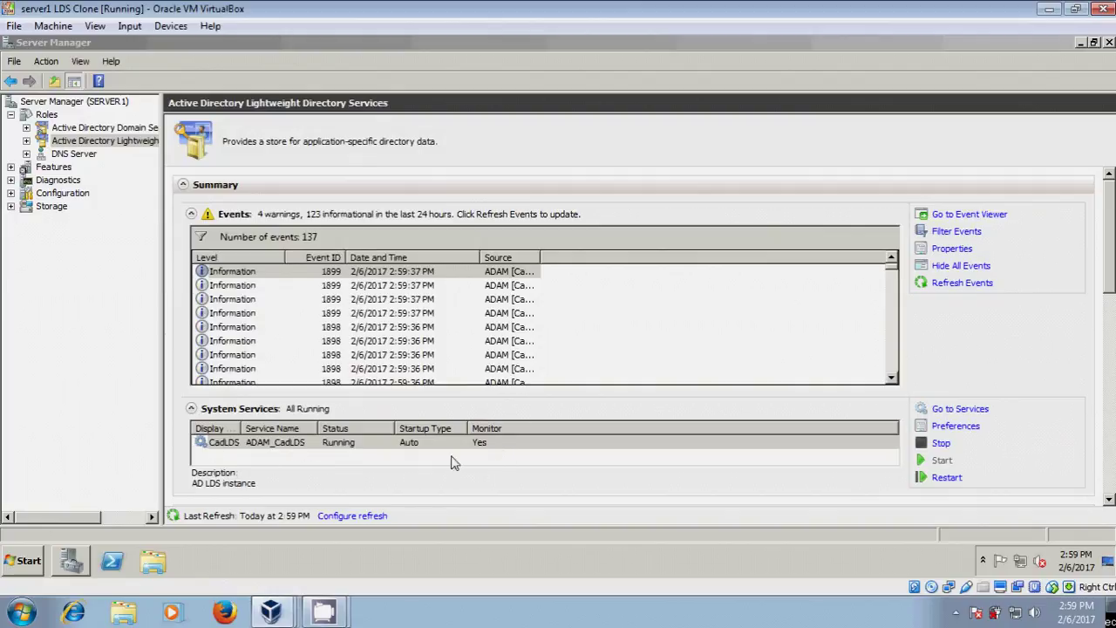
Step: Open ADSI Edit from the AD LDS role's advanced tools and connect to the Default naming context
left_click_drag(1113, 244, 1113, 345)
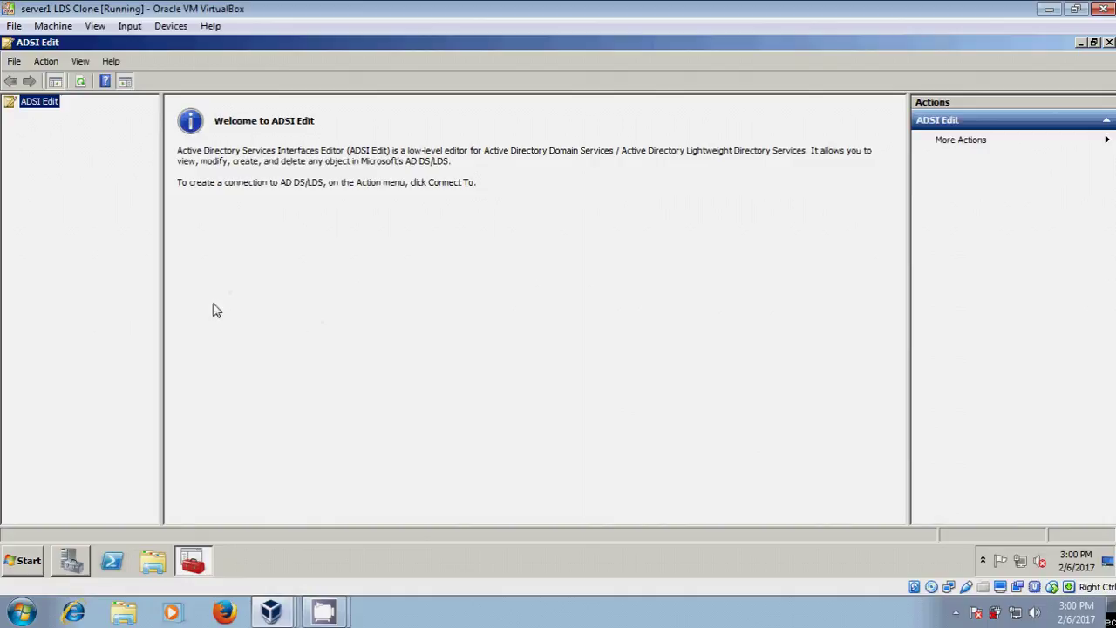
right_click(47, 102)
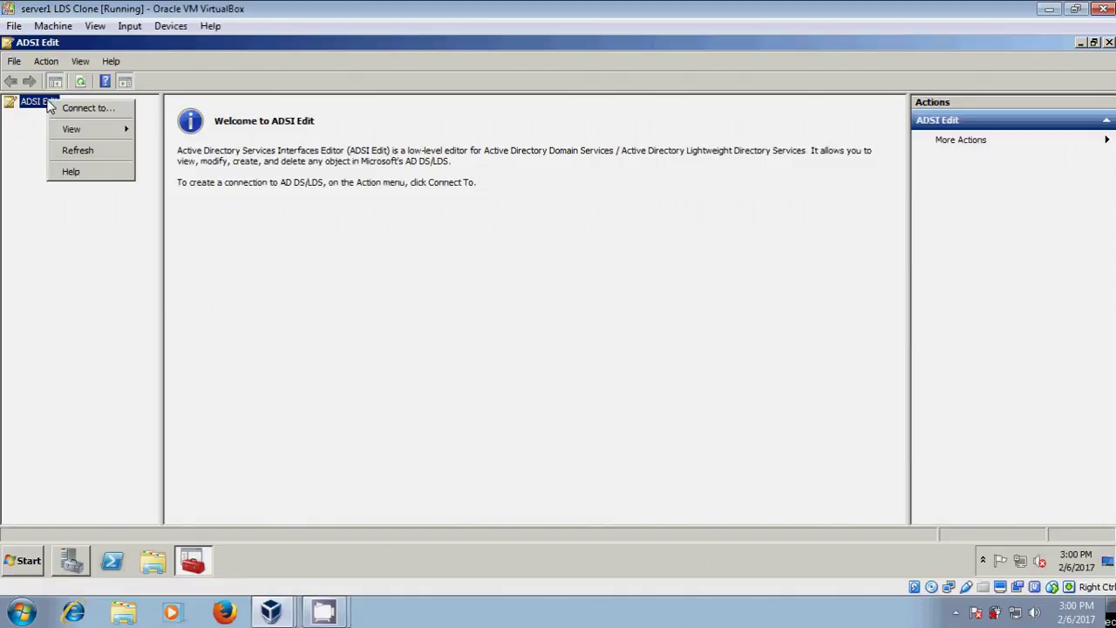
left_click(87, 108)
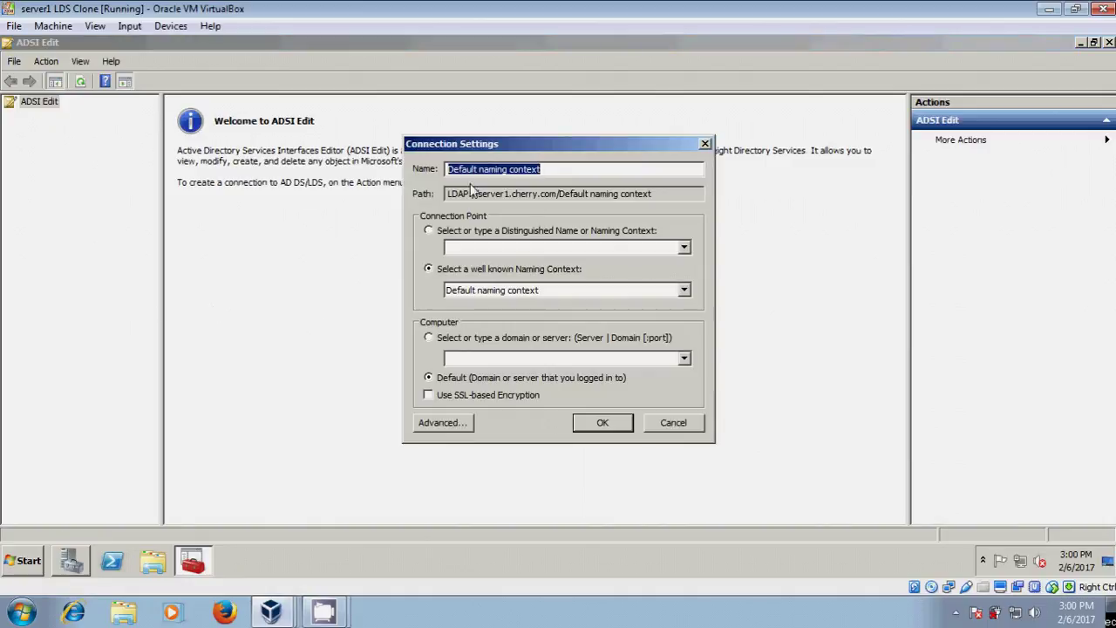
left_click(611, 426)
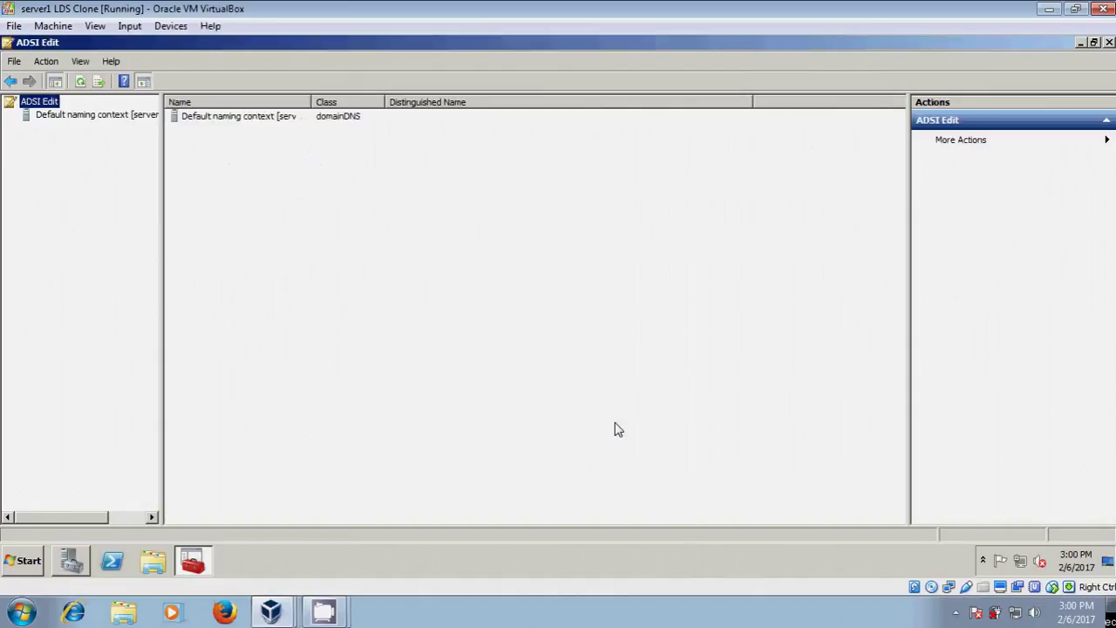
Step: Expand the Default naming context and its DC=cherry,DC=com node to view the directory containers
left_click(37, 119)
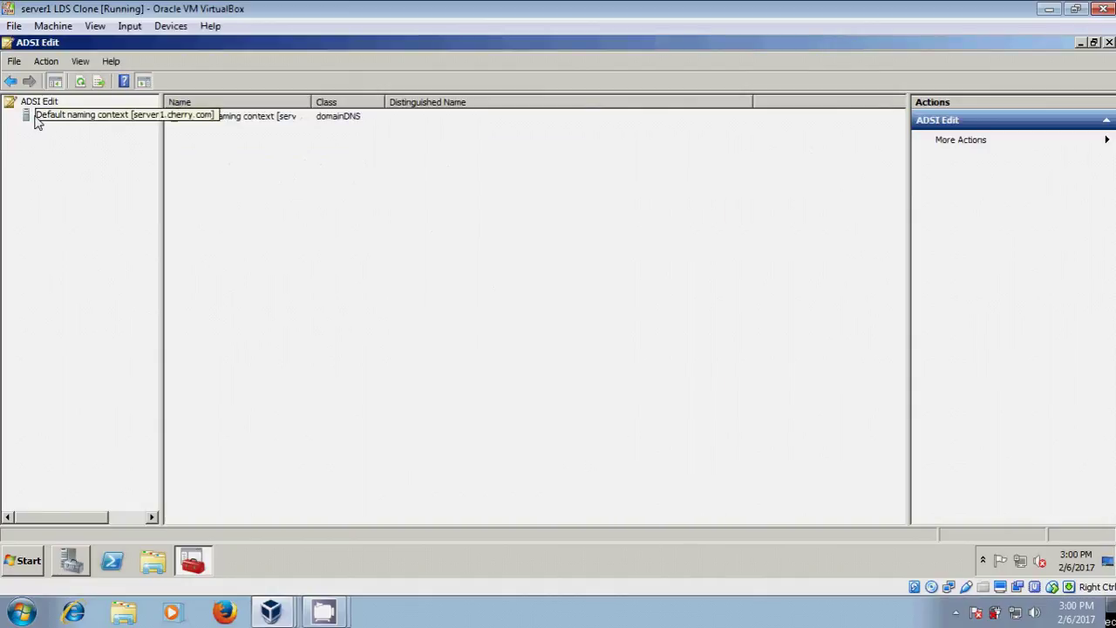
left_click(11, 116)
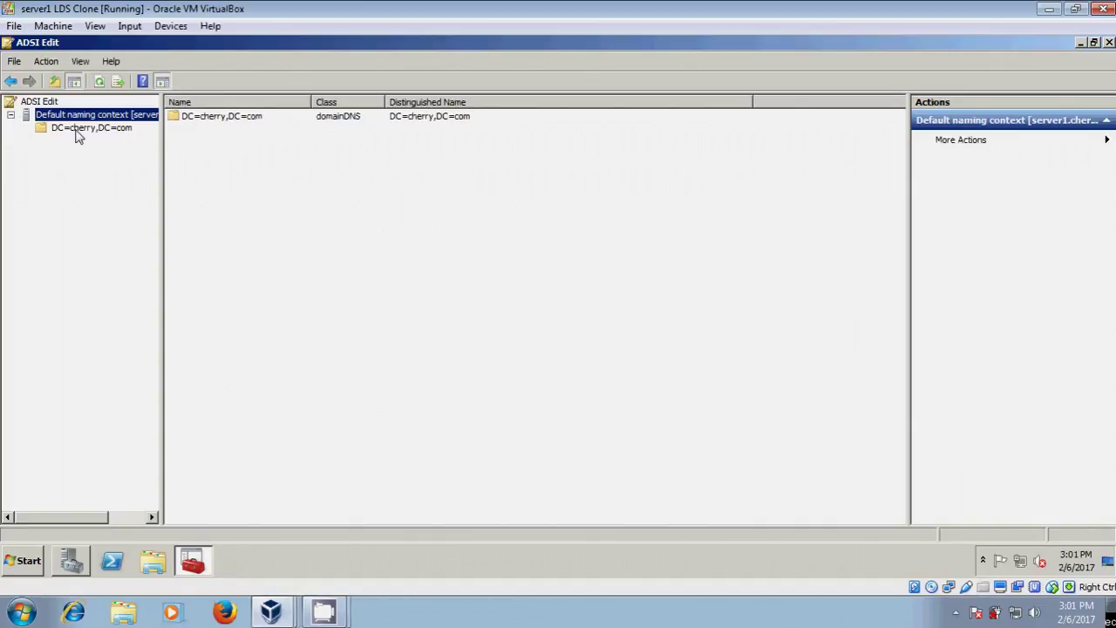
left_click(83, 131)
left_click(26, 128)
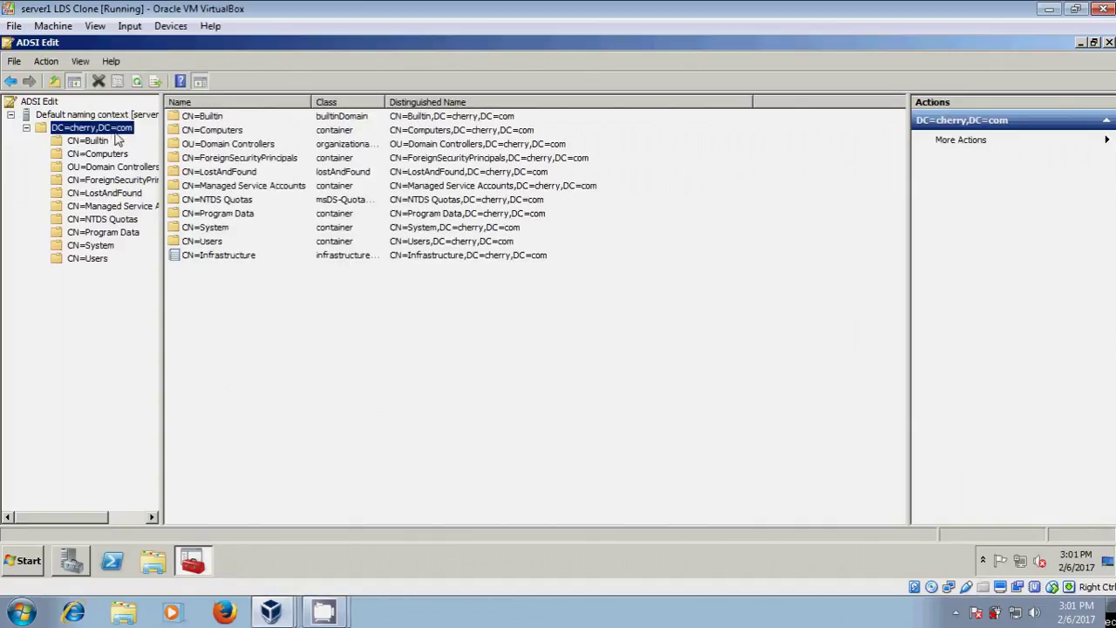
Step: View the CN=Users container, and give a new connection the name and distinguished name CN=CadLDS,DC=cherry,DC=com
left_click(85, 261)
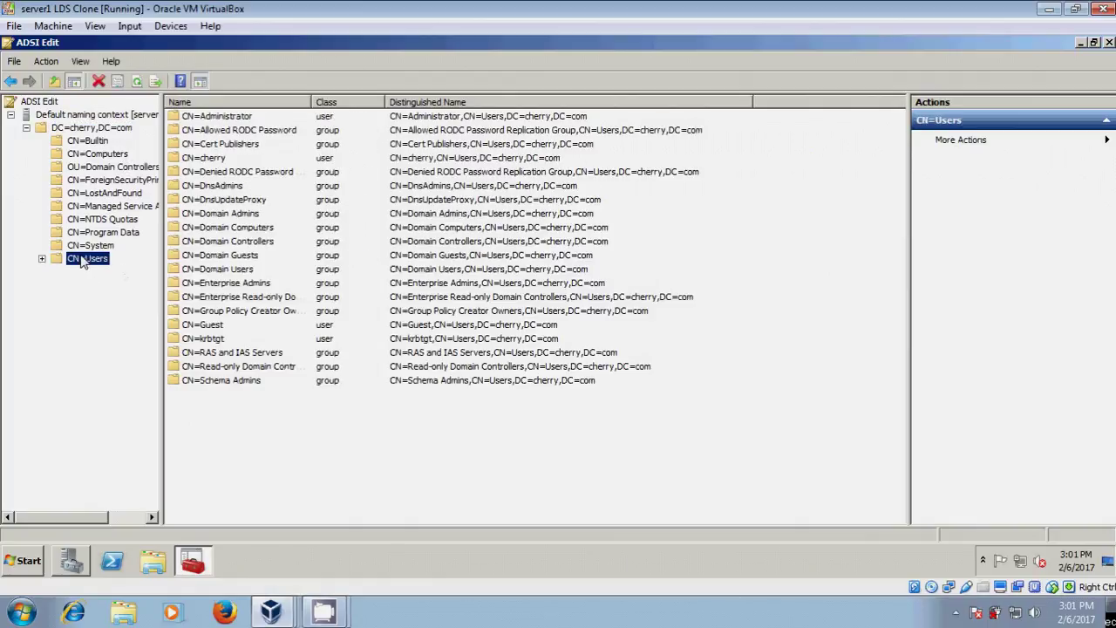
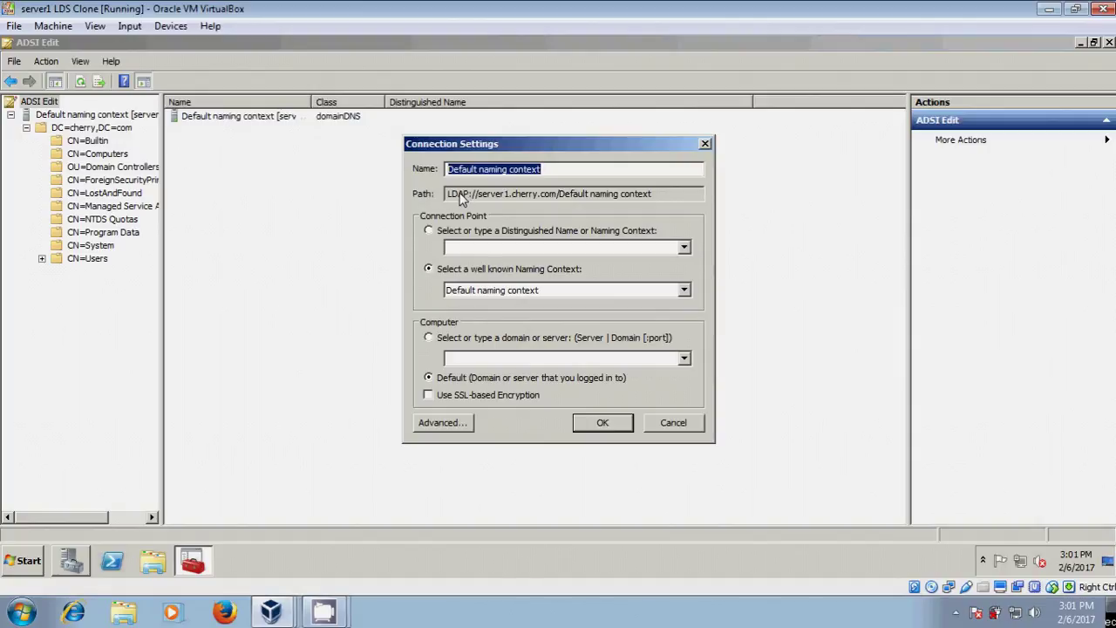
type("C")
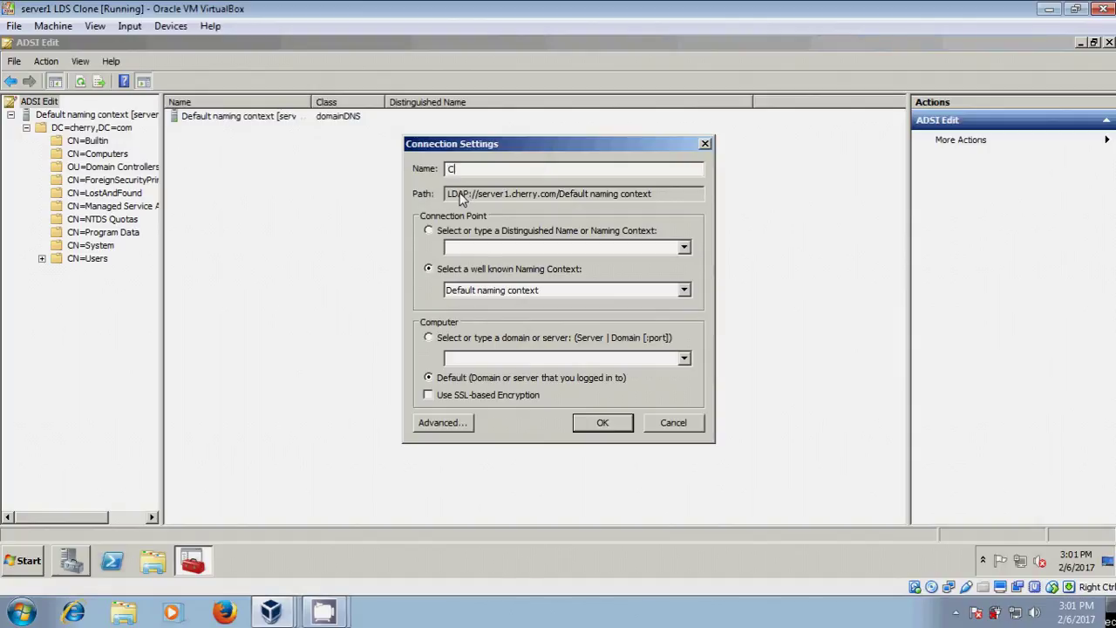
type("N=CadLDS,DC=cherry")
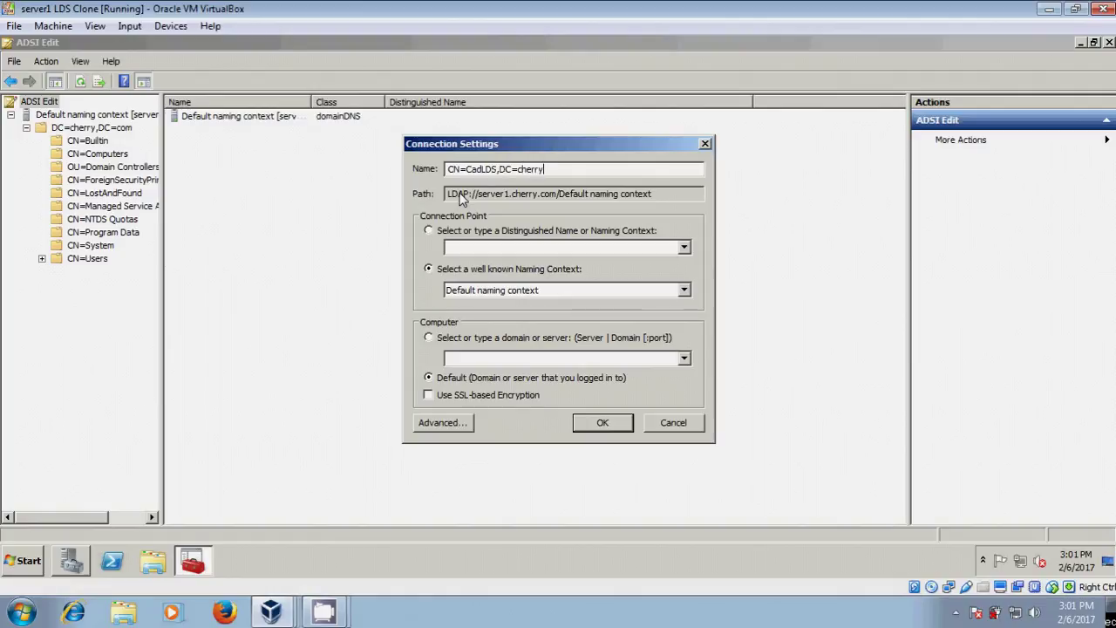
type(",DC=com")
left_click(476, 251)
type("C")
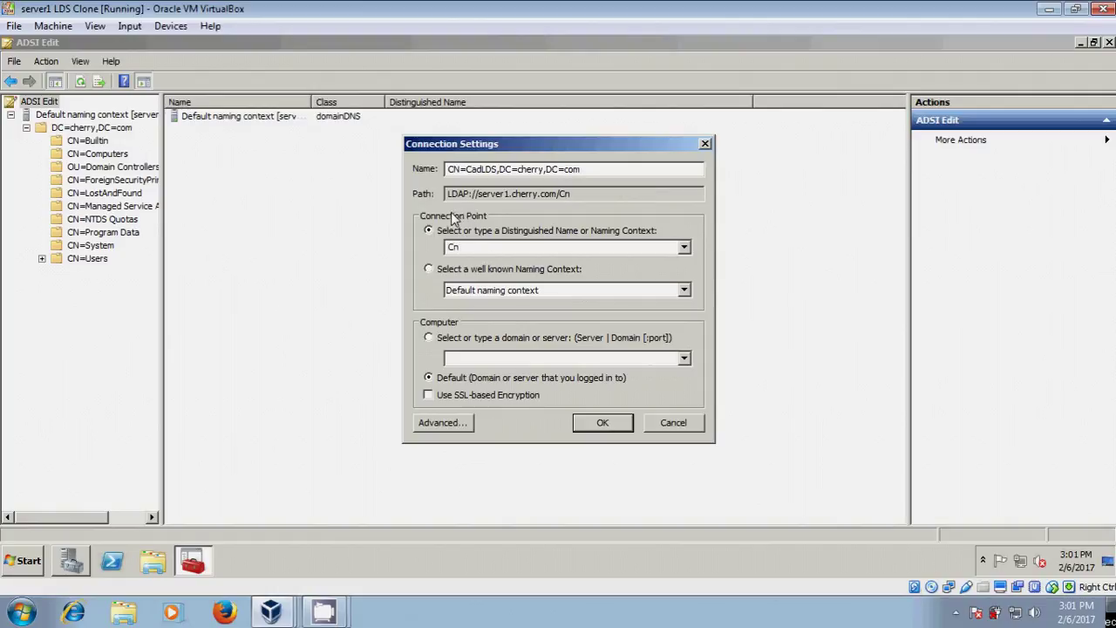
type("N=CadLDS")
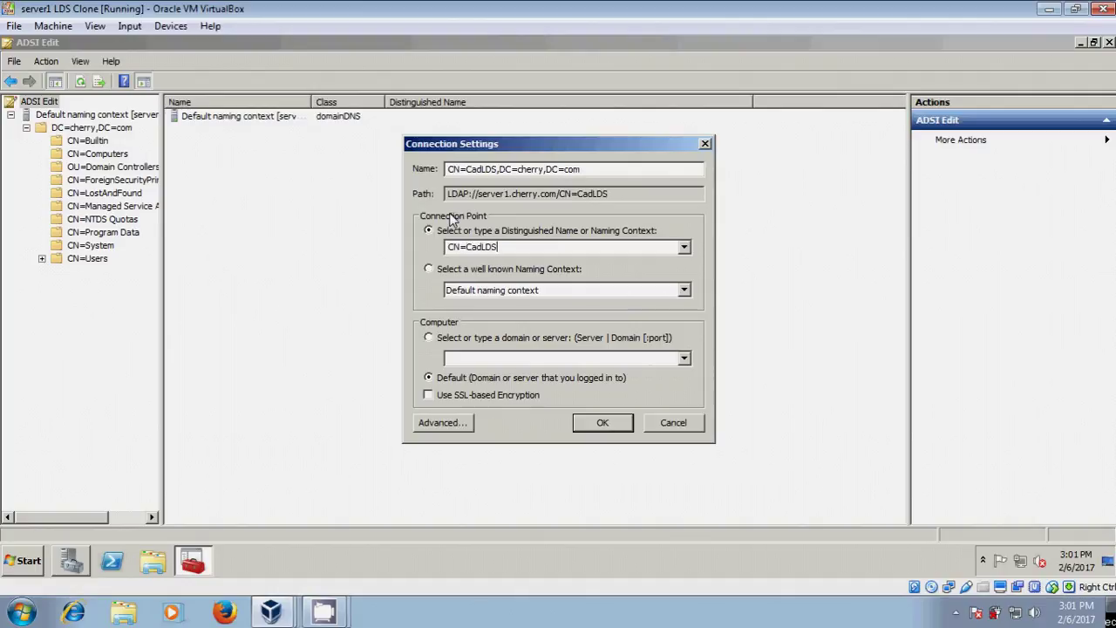
type(",DC=cherry")
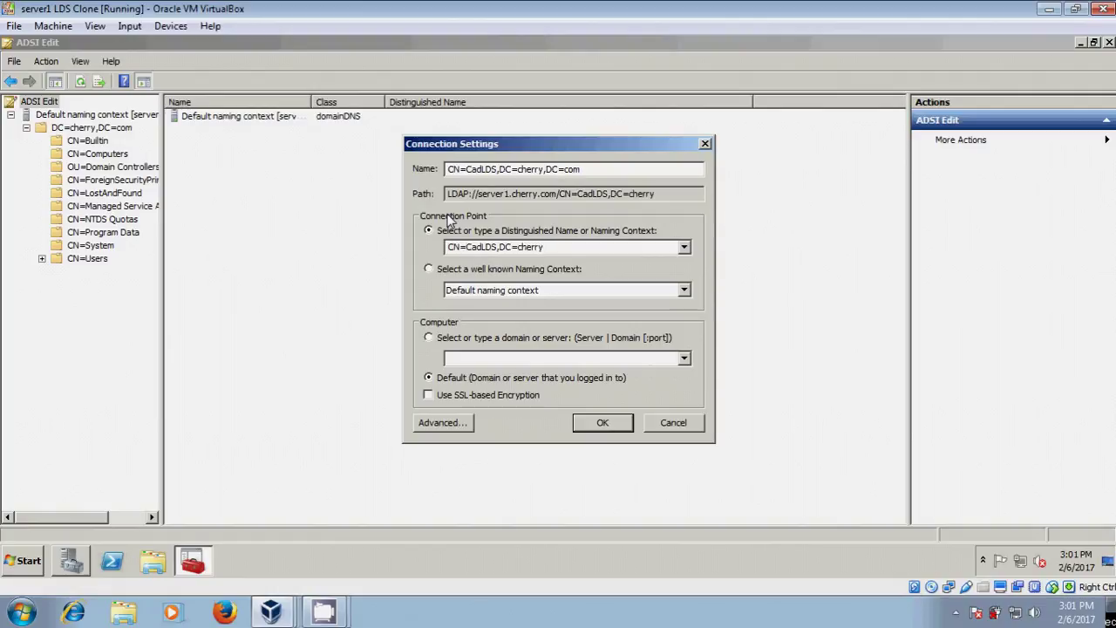
type(",DC=com")
Step: Set the connection's computer to server1:50000 instead of the default server and create the connection
left_click(430, 338)
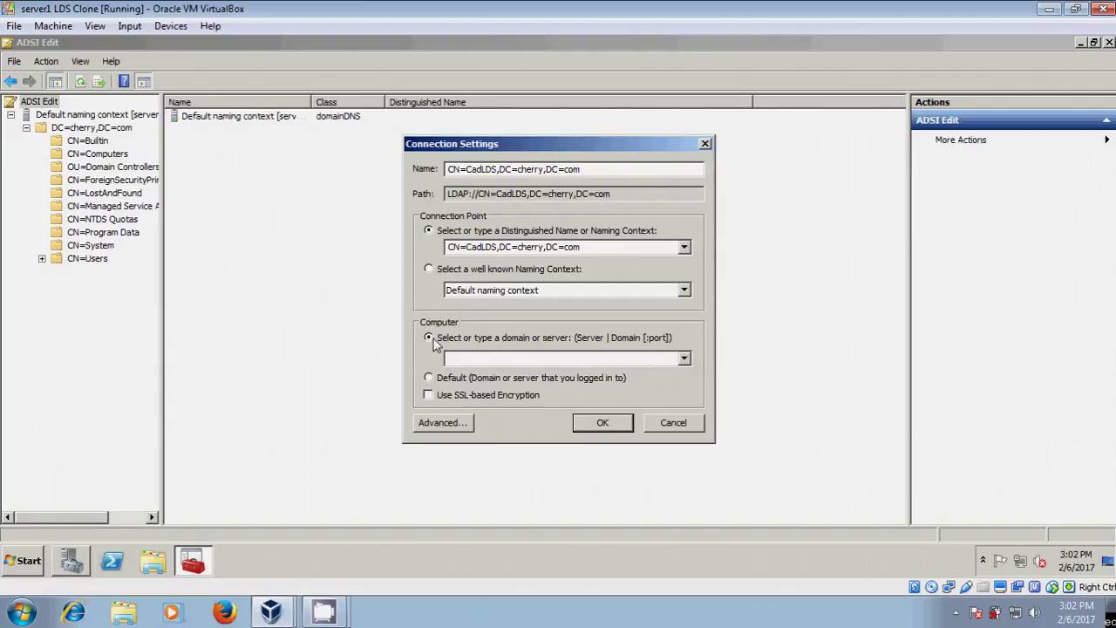
left_click(492, 365)
type("serv")
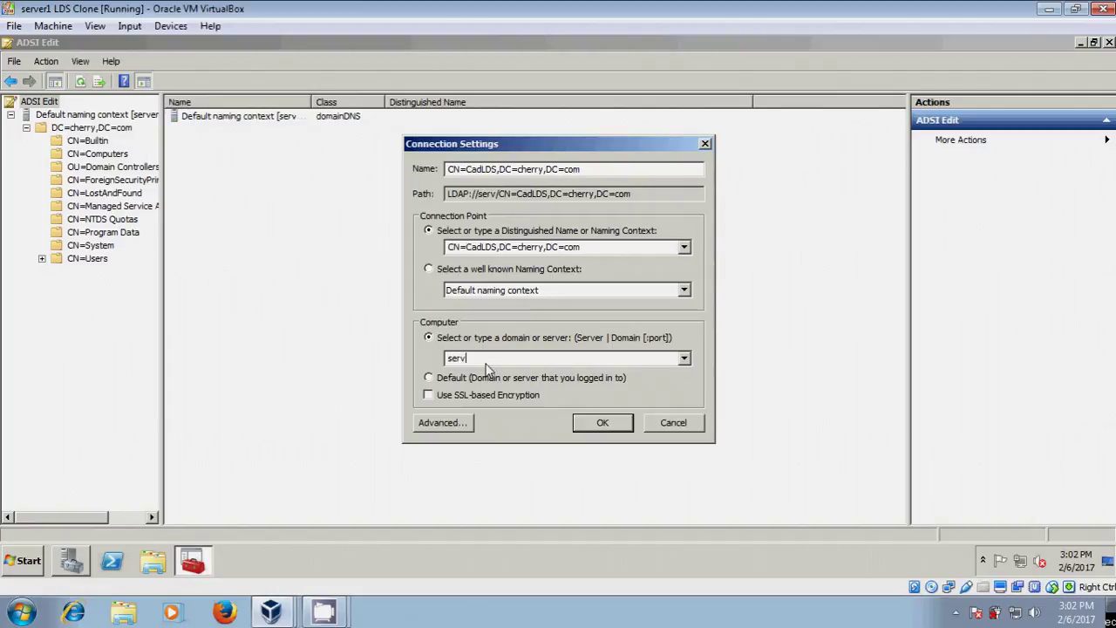
type("er1")
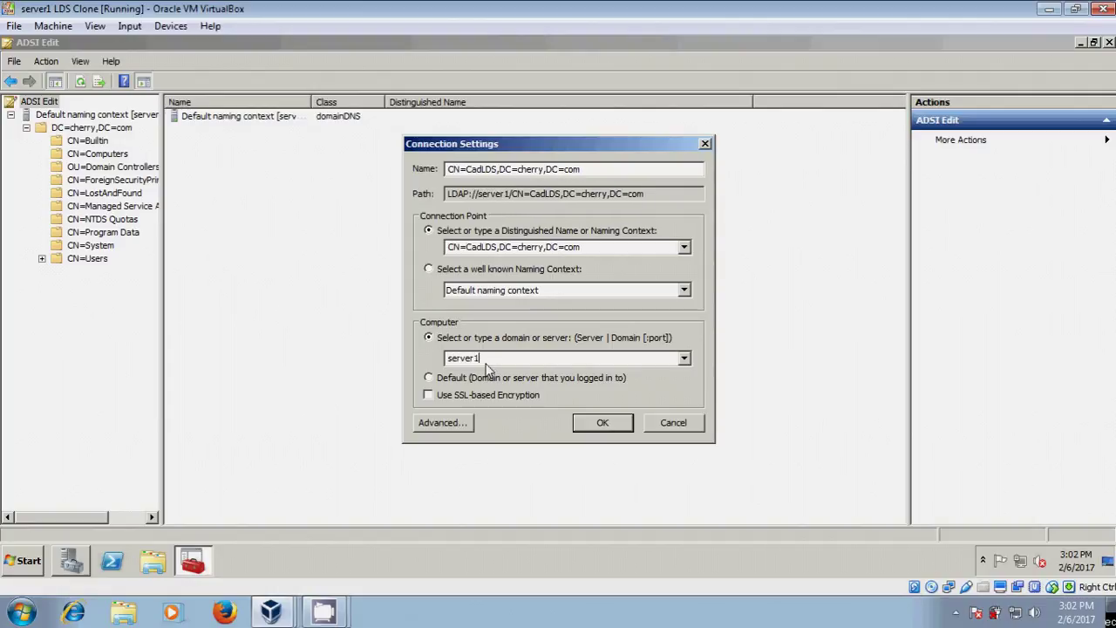
type(":500")
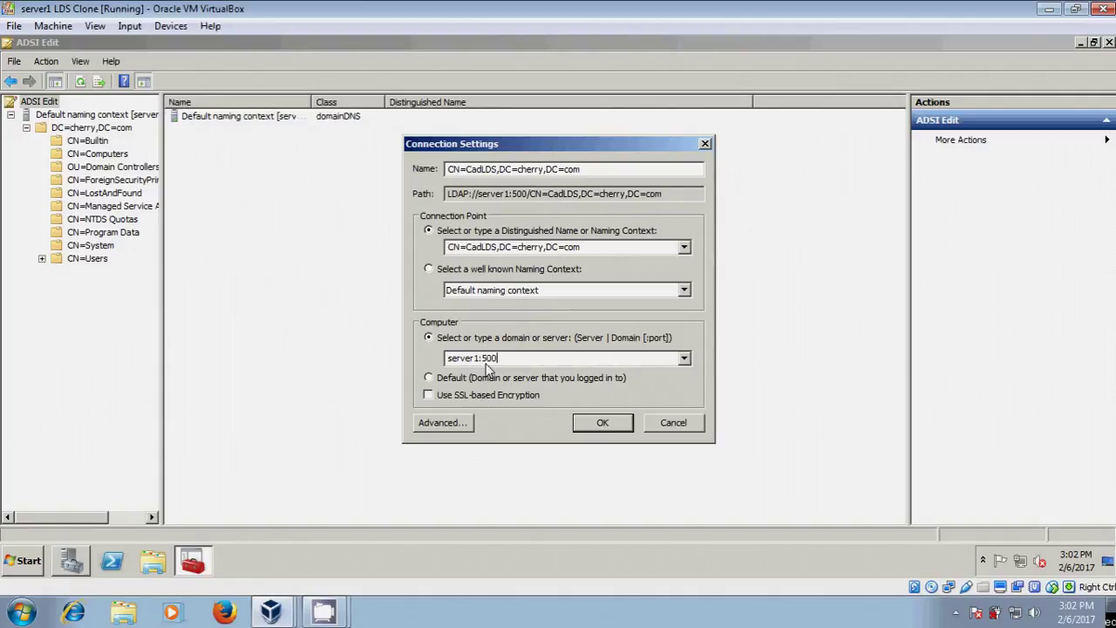
type("00")
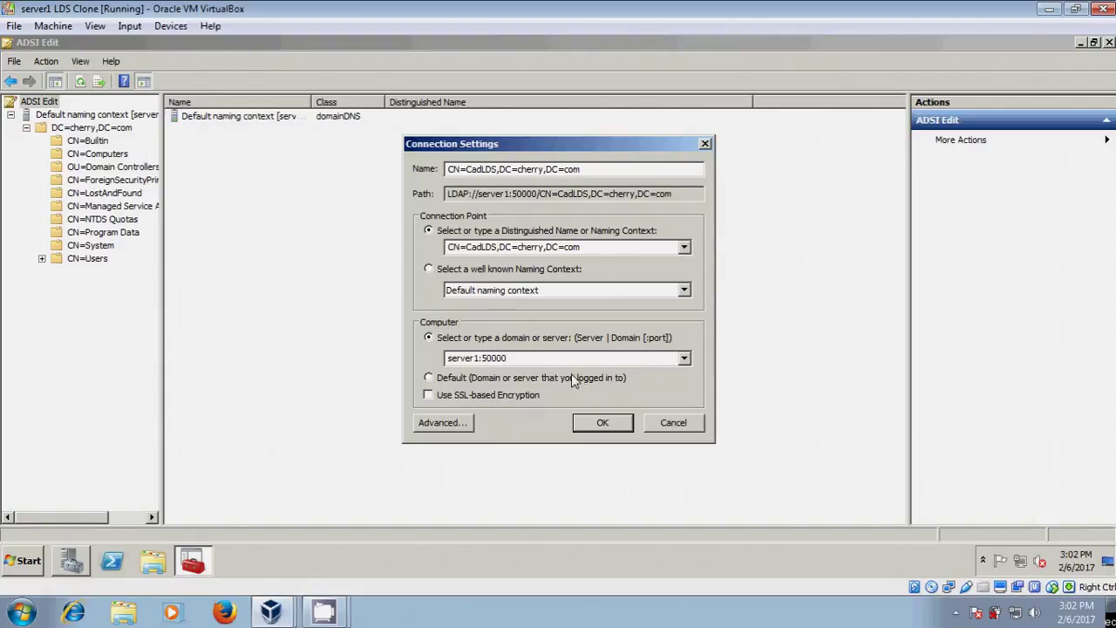
left_click(609, 426)
left_click(608, 423)
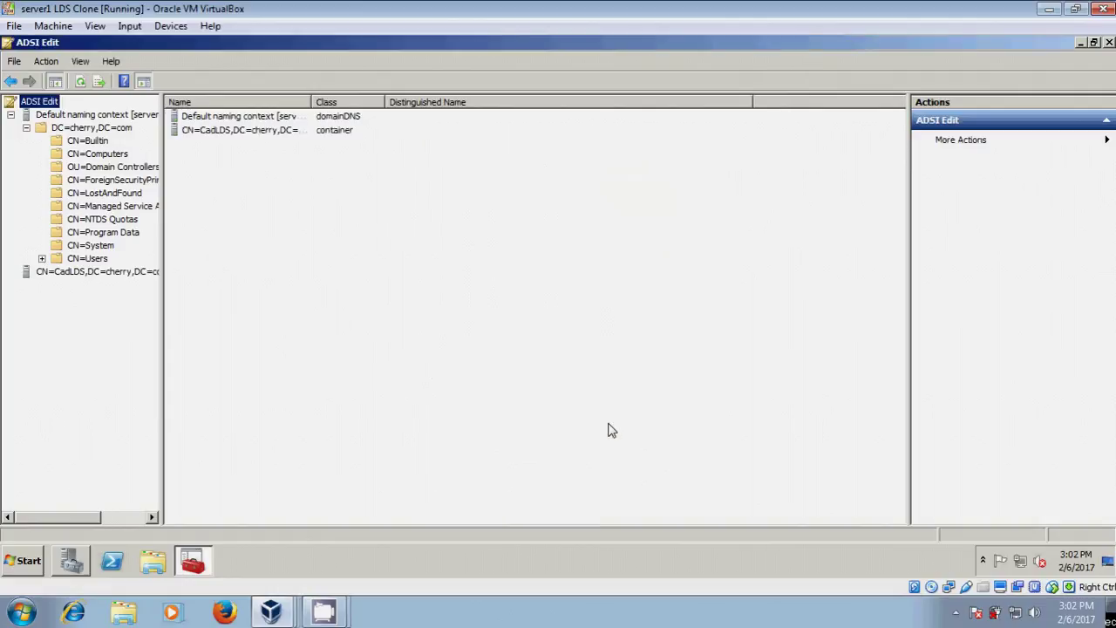
Step: Expand the CadLDS connection and its partition, and examine the attributes of the CN=Users group in CN=Roles
left_click(35, 274)
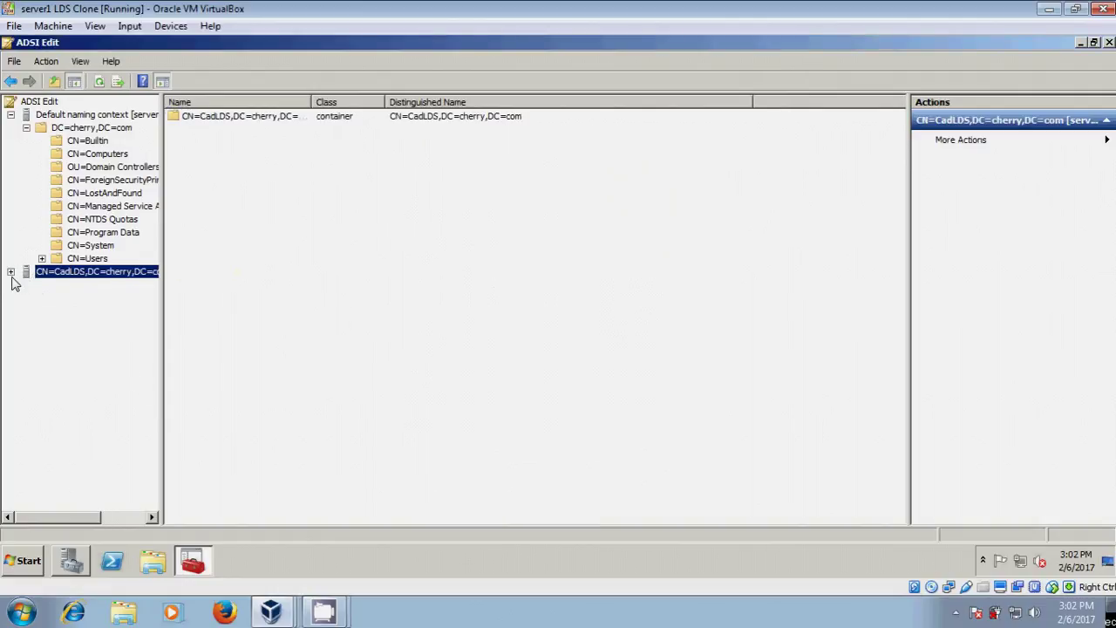
left_click(11, 272)
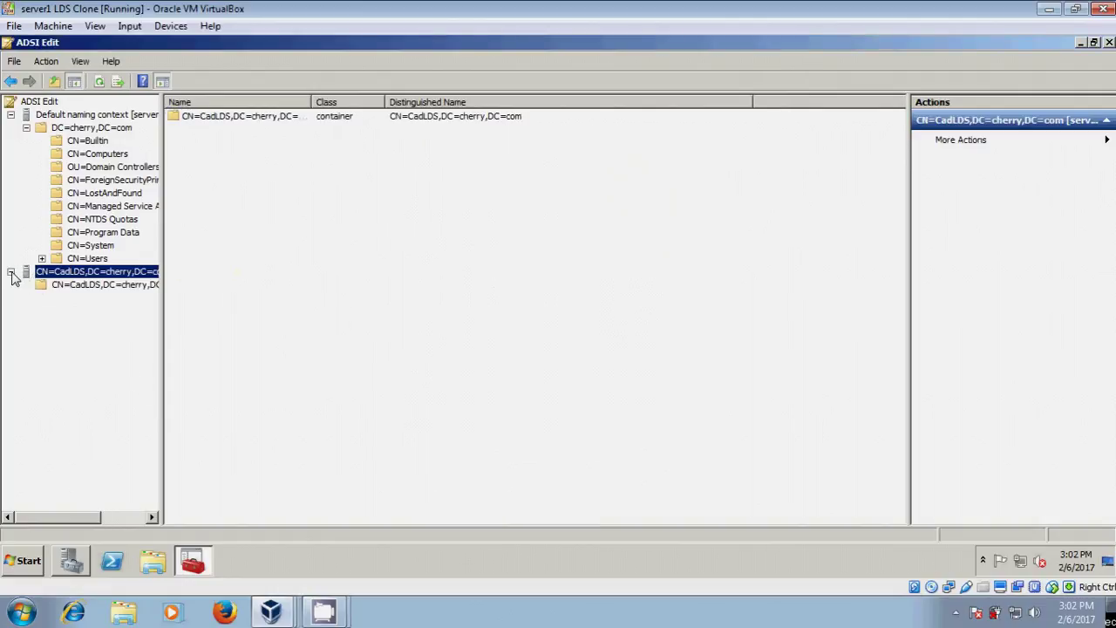
double_click(110, 287)
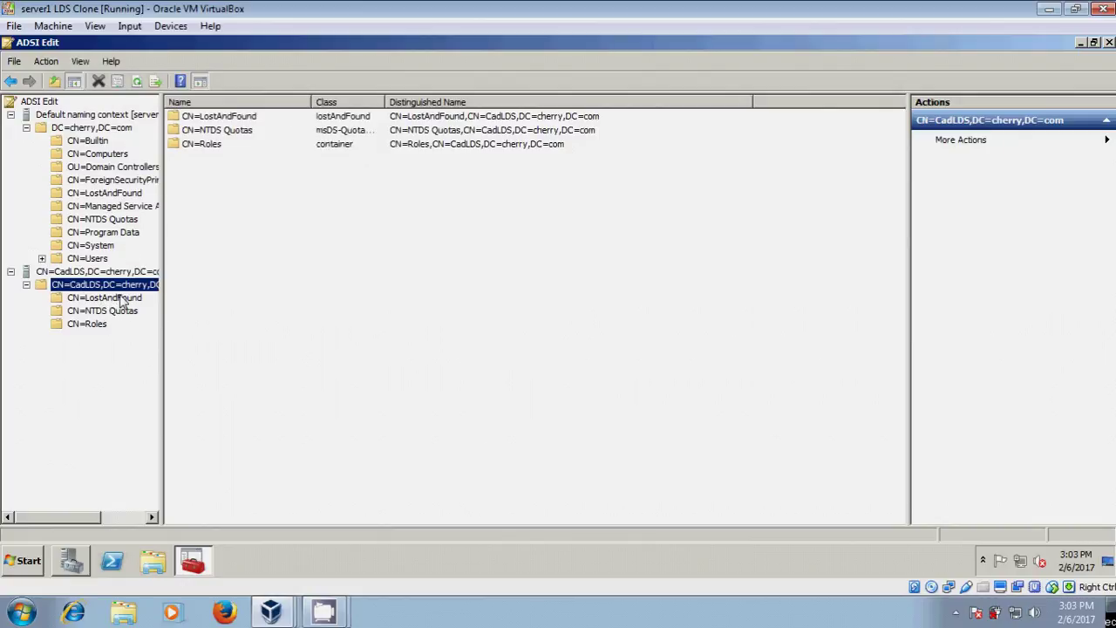
left_click(98, 326)
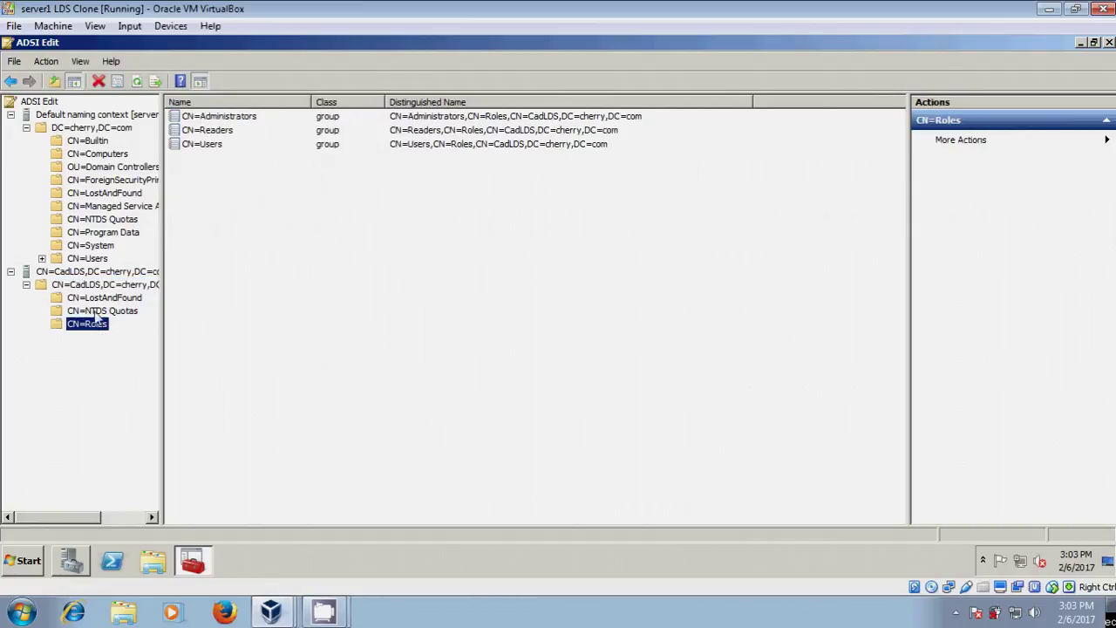
double_click(217, 146)
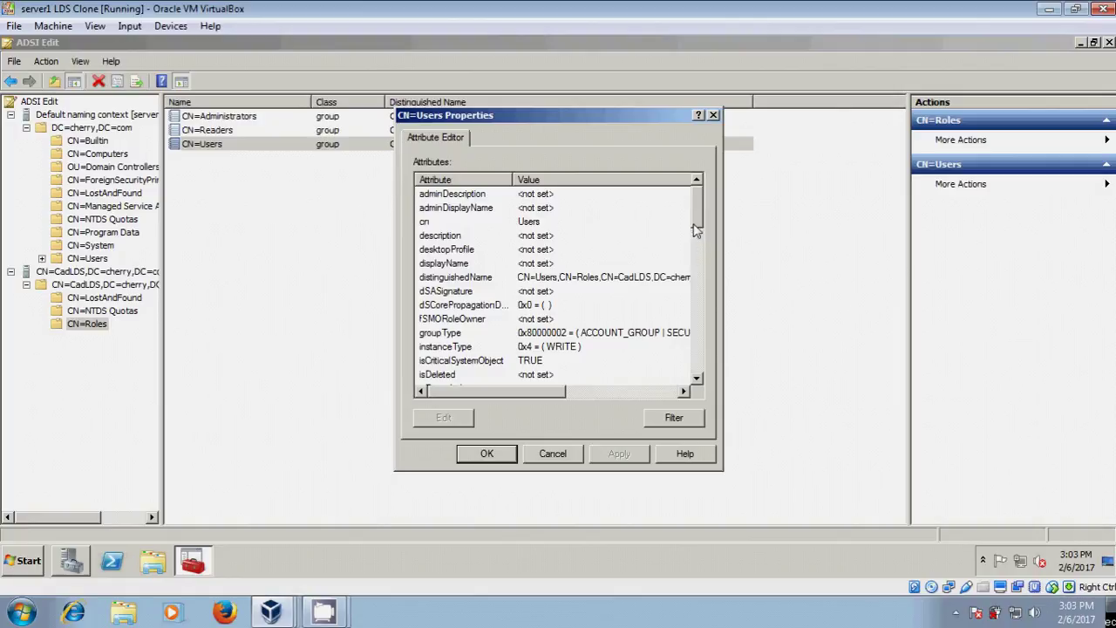
mouse_move(699, 218)
left_mouse_down()
mouse_move(702, 367)
mouse_move(703, 205)
left_mouse_up()
left_click(713, 115)
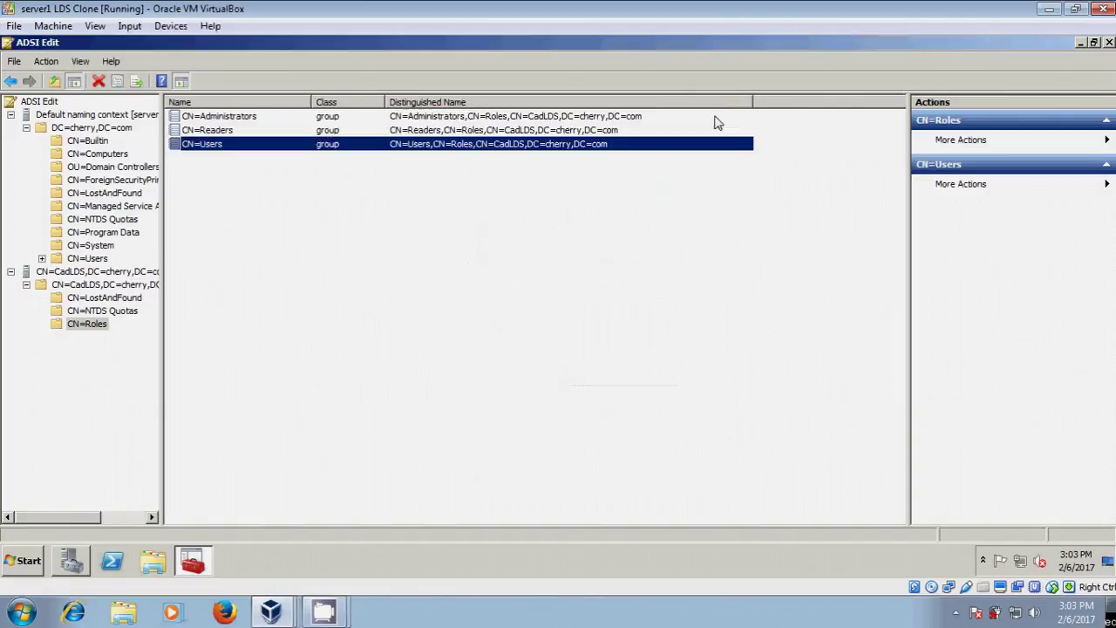
Step: Create a new object of class container with the common name office inside CN=Roles
right_click(86, 325)
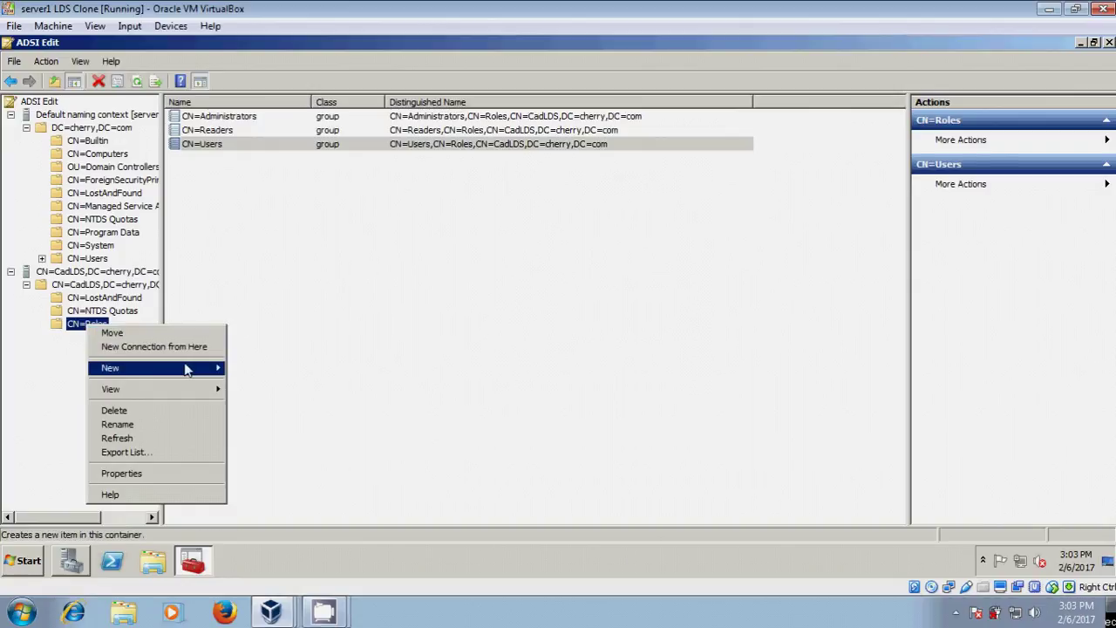
mouse_move(186, 369)
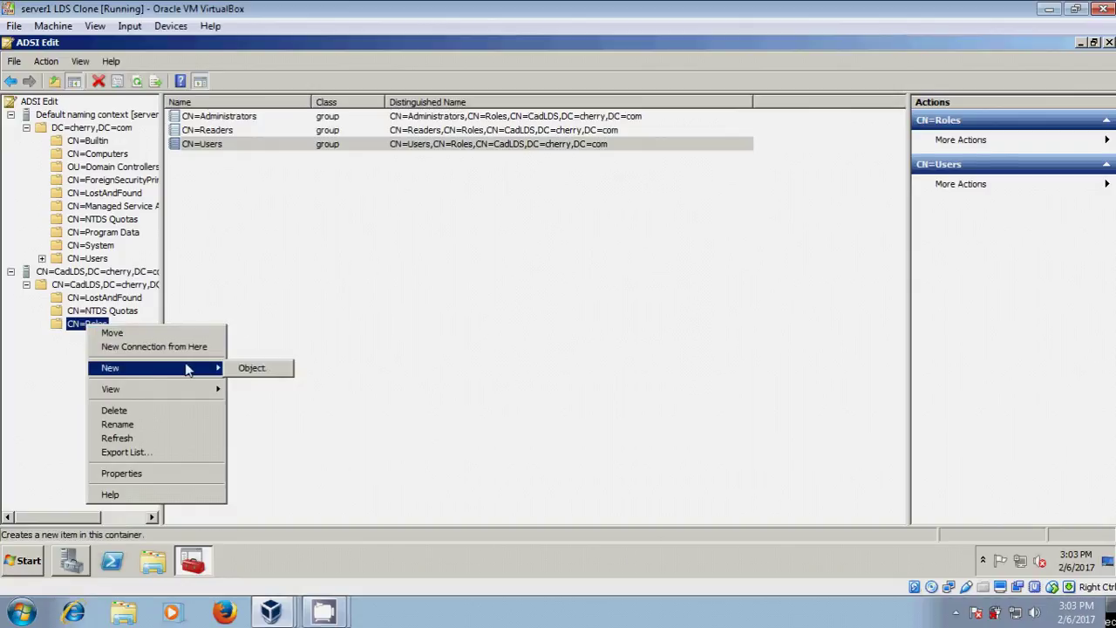
left_click(273, 373)
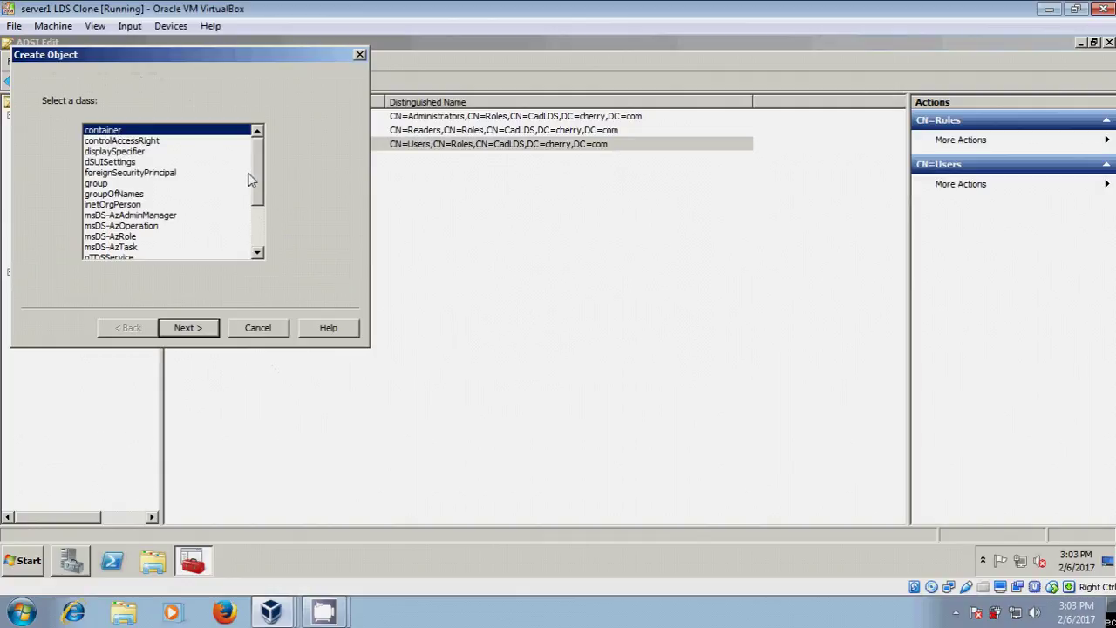
mouse_move(263, 166)
left_mouse_down()
mouse_move(267, 216)
mouse_move(267, 155)
left_mouse_up()
left_click(199, 328)
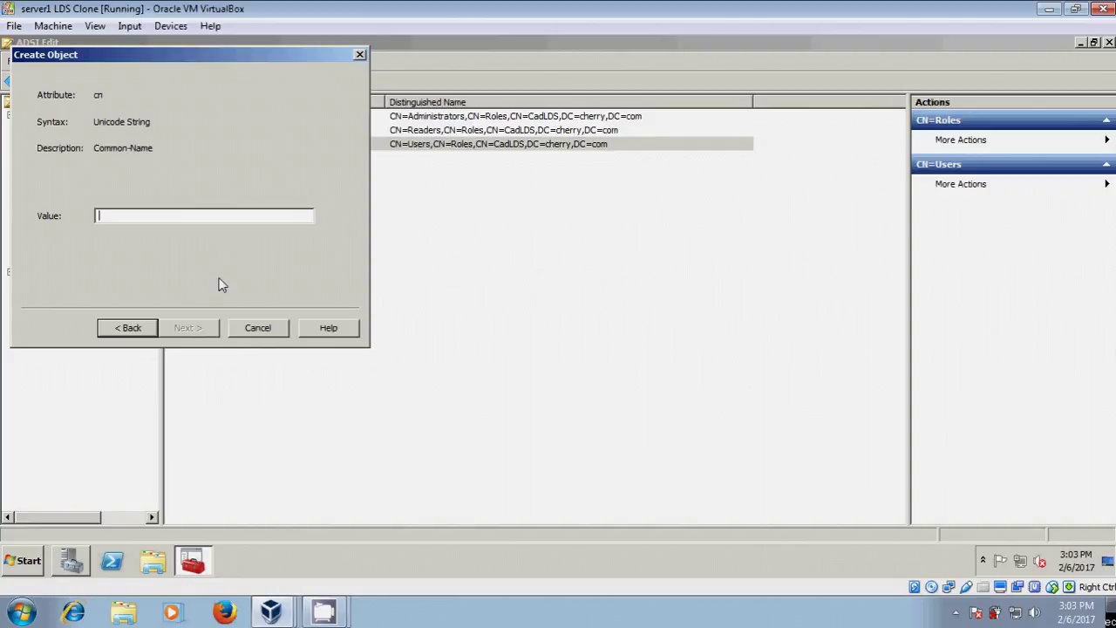
type("office")
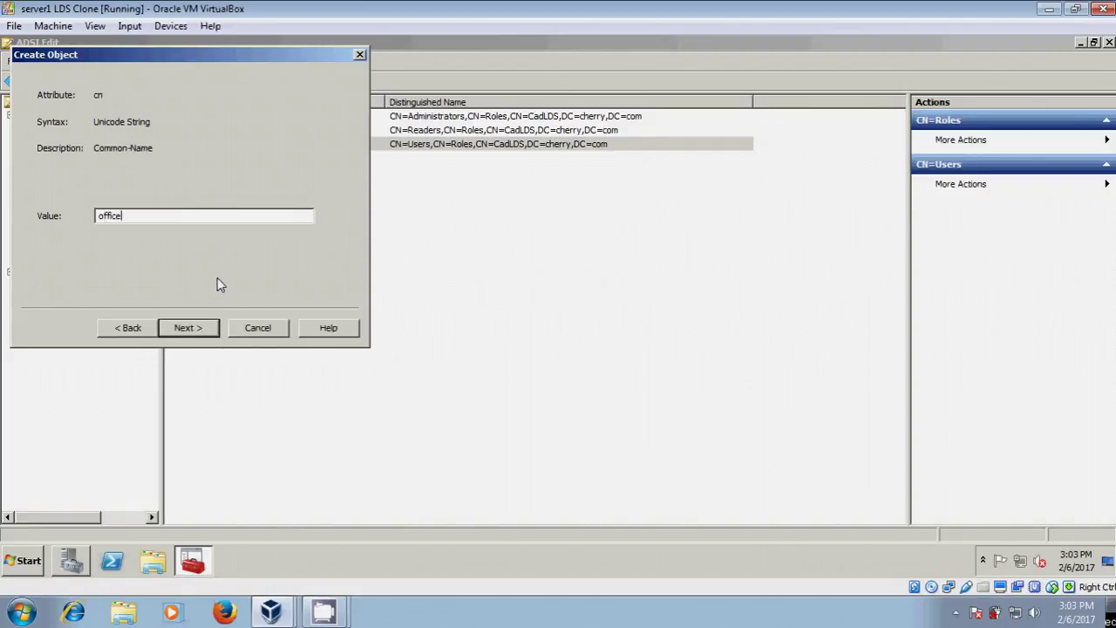
left_click(188, 328)
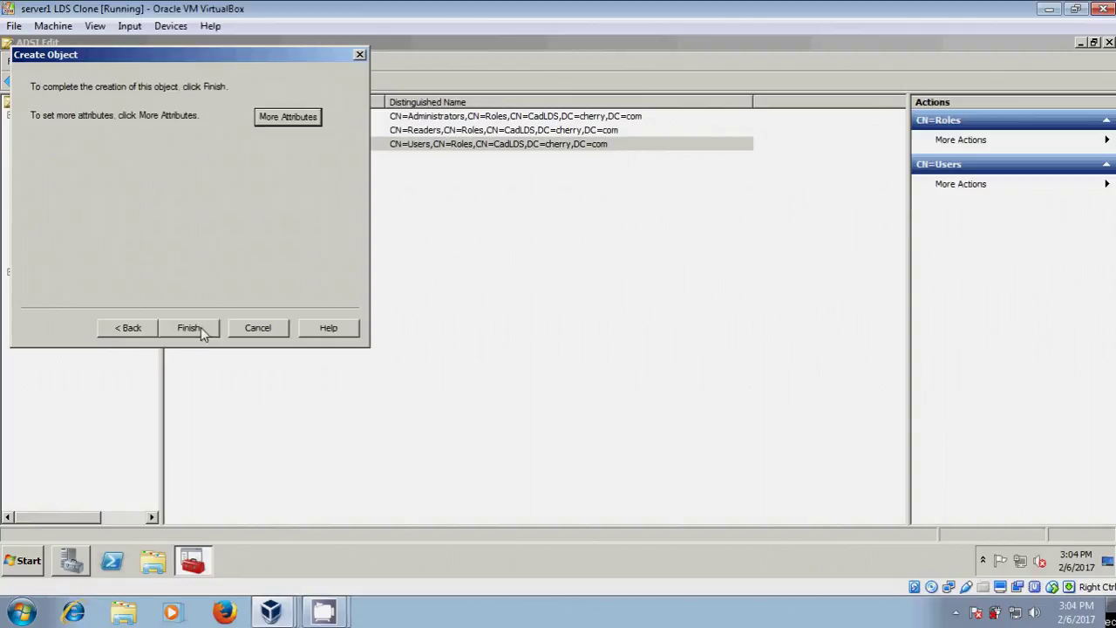
left_click(201, 327)
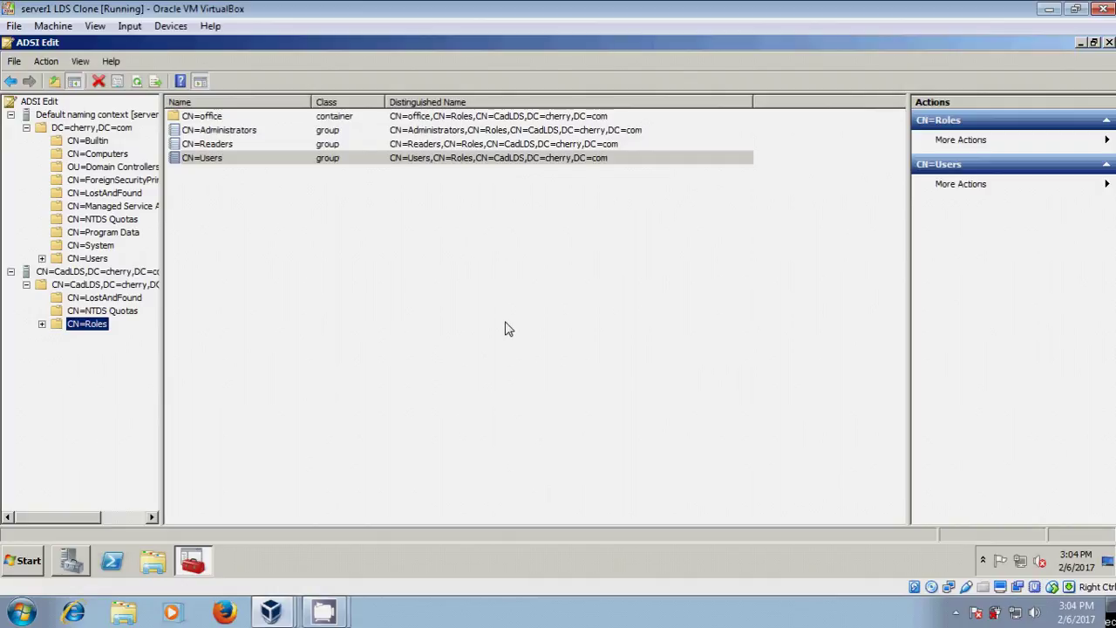
Step: Switch to the server2 LDS virtual machine and maximize its Server Manager window
mouse_move(262, 593)
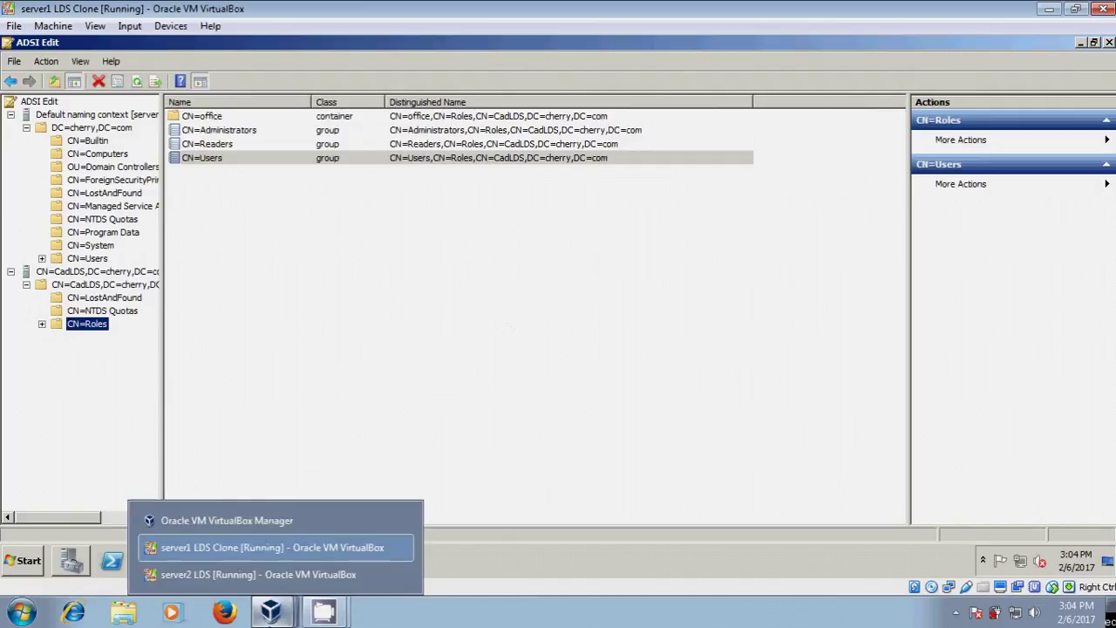
left_click(270, 613)
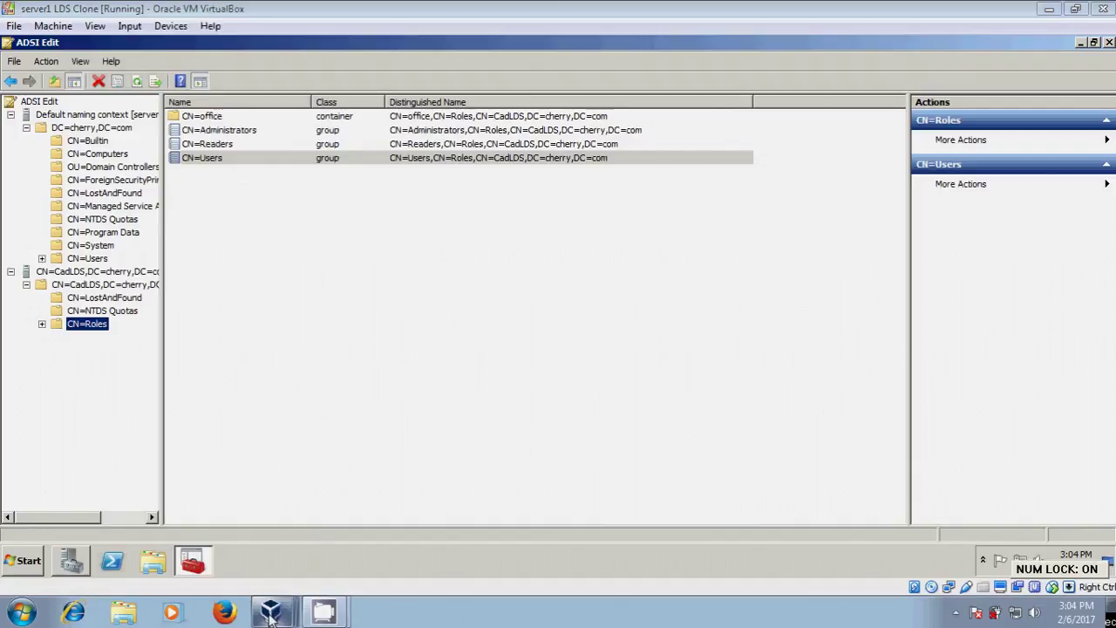
left_click(270, 613)
left_click(293, 578)
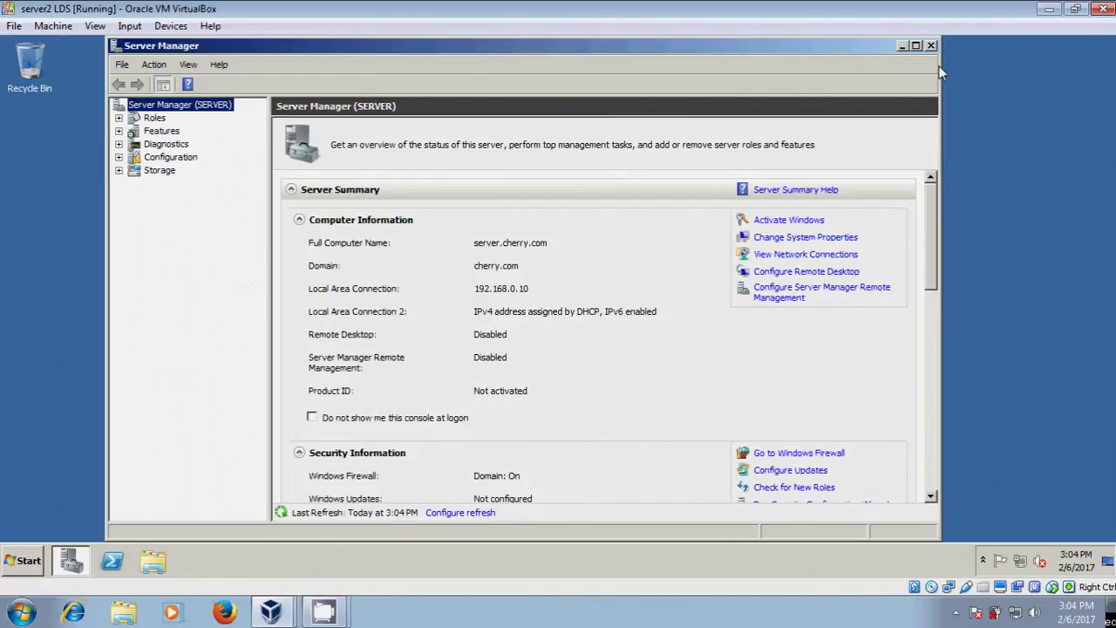
left_click(916, 46)
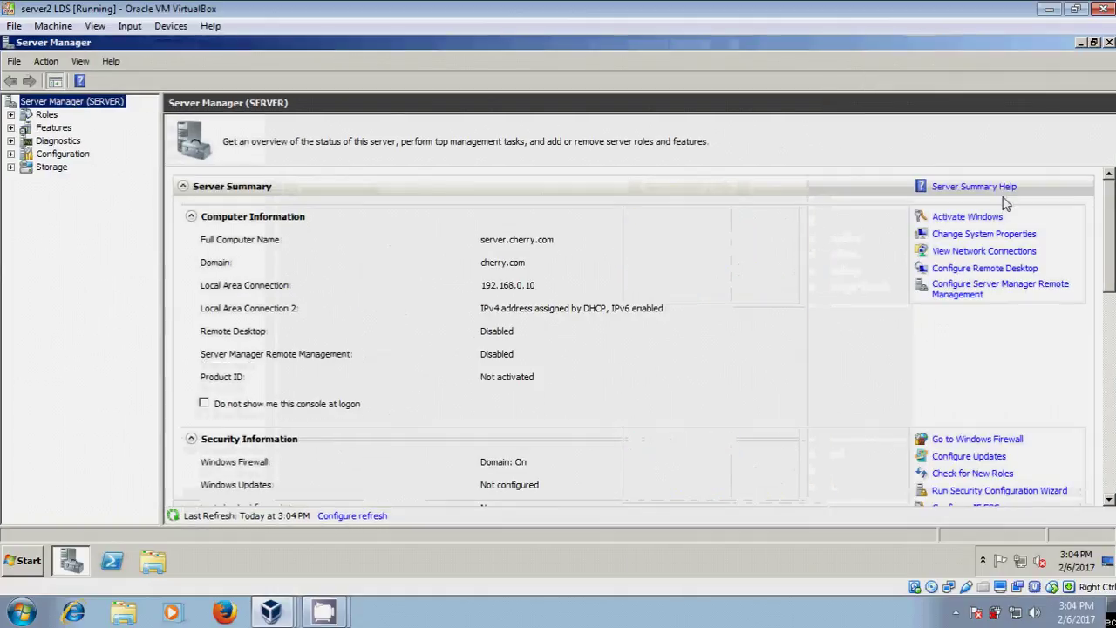
Step: Add the Active Directory Lightweight Directory Services role to this server and close the wizard once the installation finishes
left_click(48, 117)
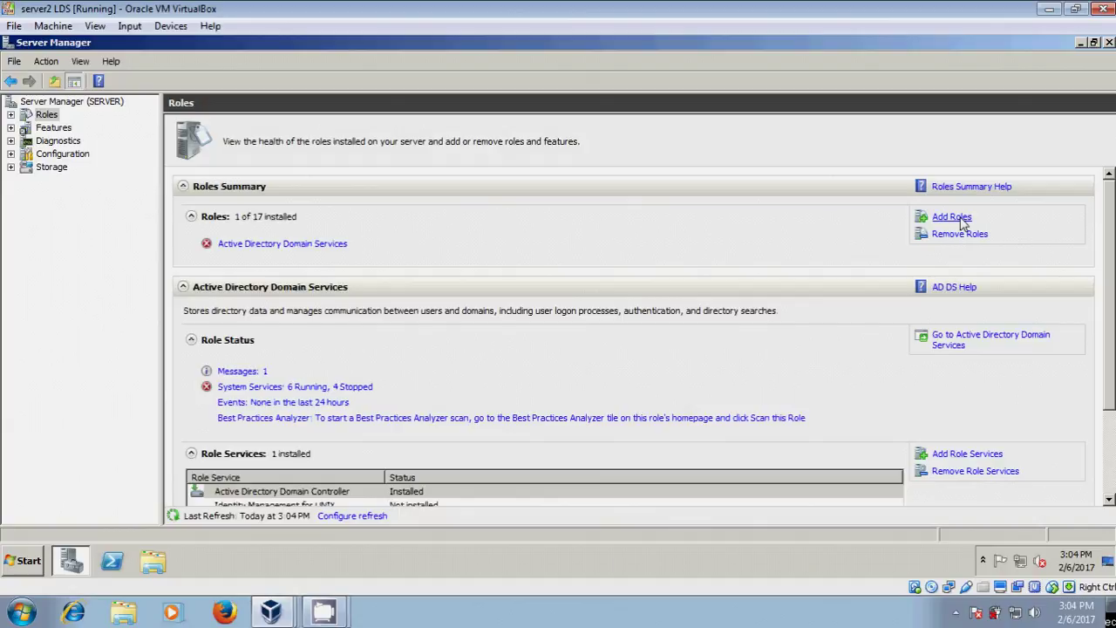
left_click(951, 217)
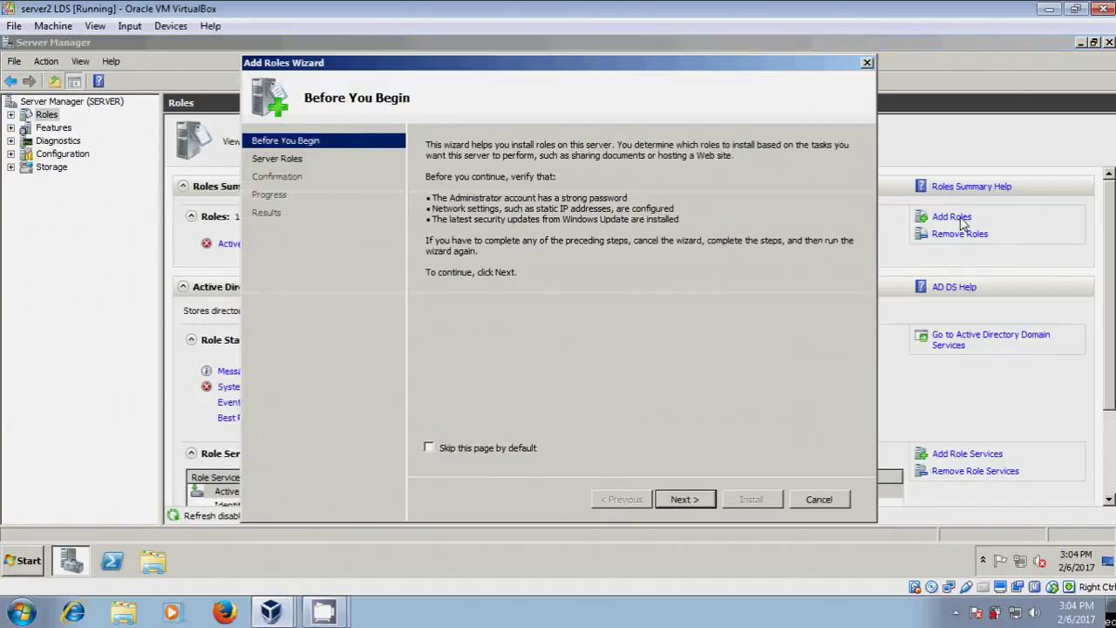
left_click(504, 448)
left_click(696, 501)
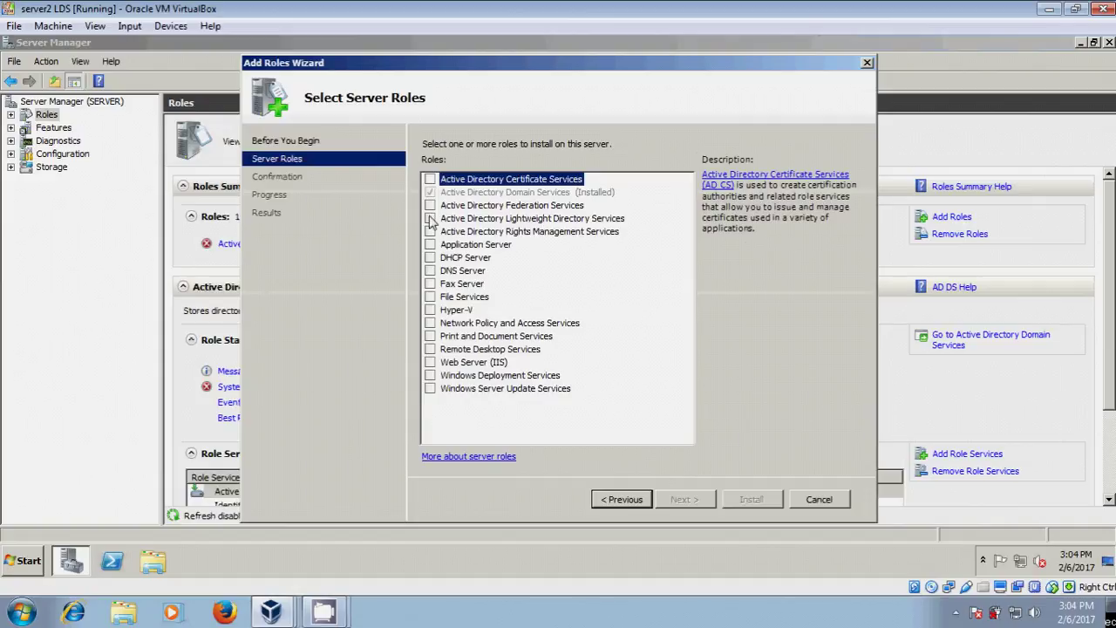
left_click(433, 220)
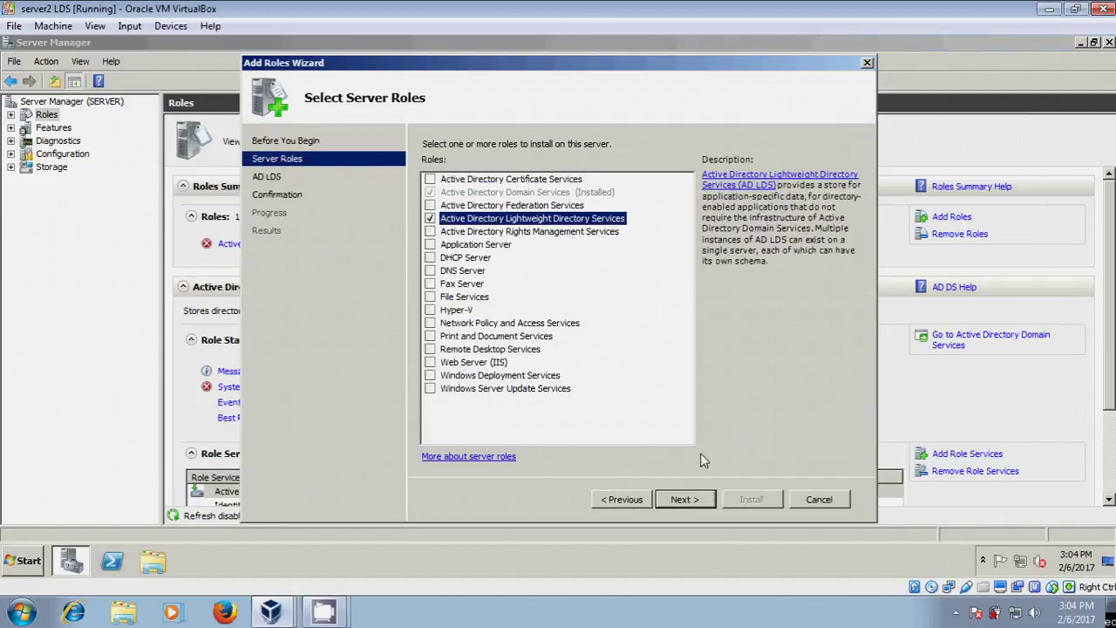
left_click(685, 500)
left_click(698, 505)
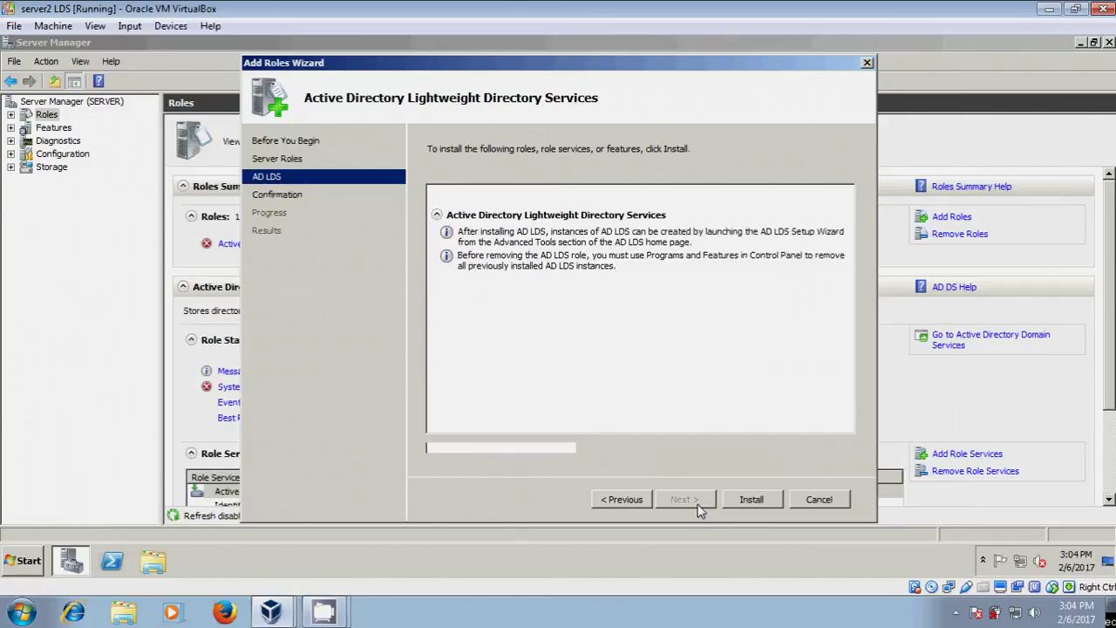
left_click(755, 502)
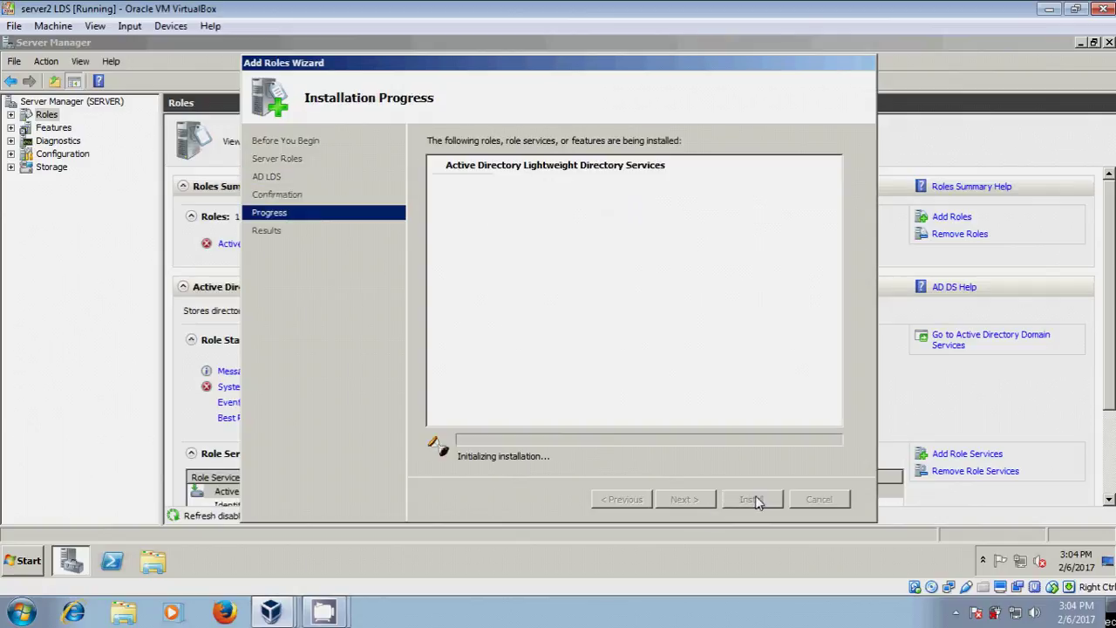
mouse_move(325, 610)
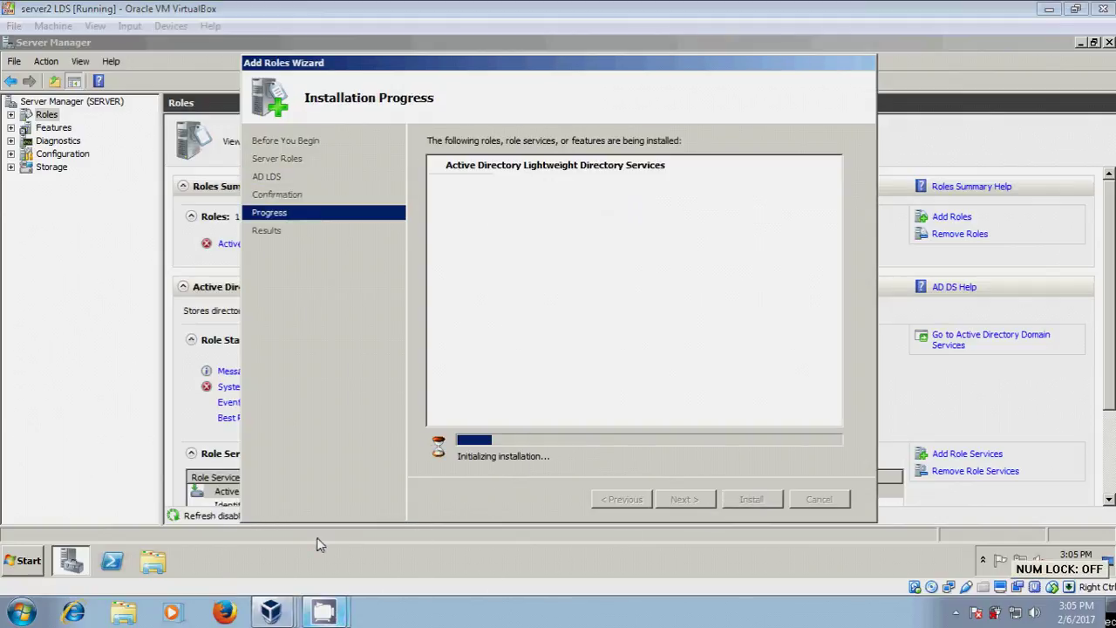
left_click(337, 556)
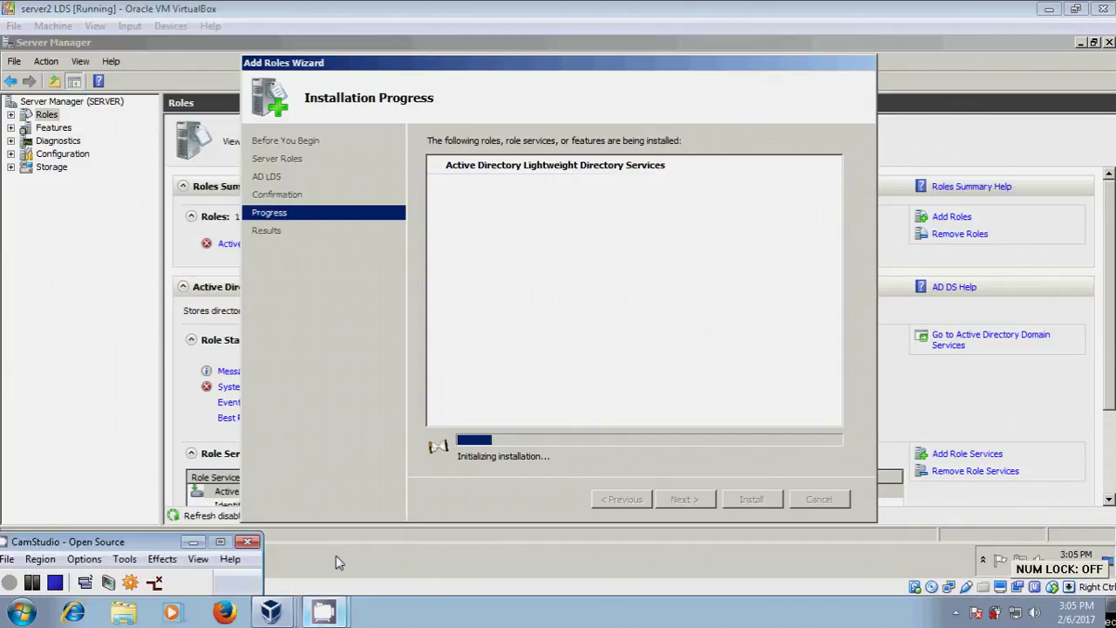
left_click(650, 333)
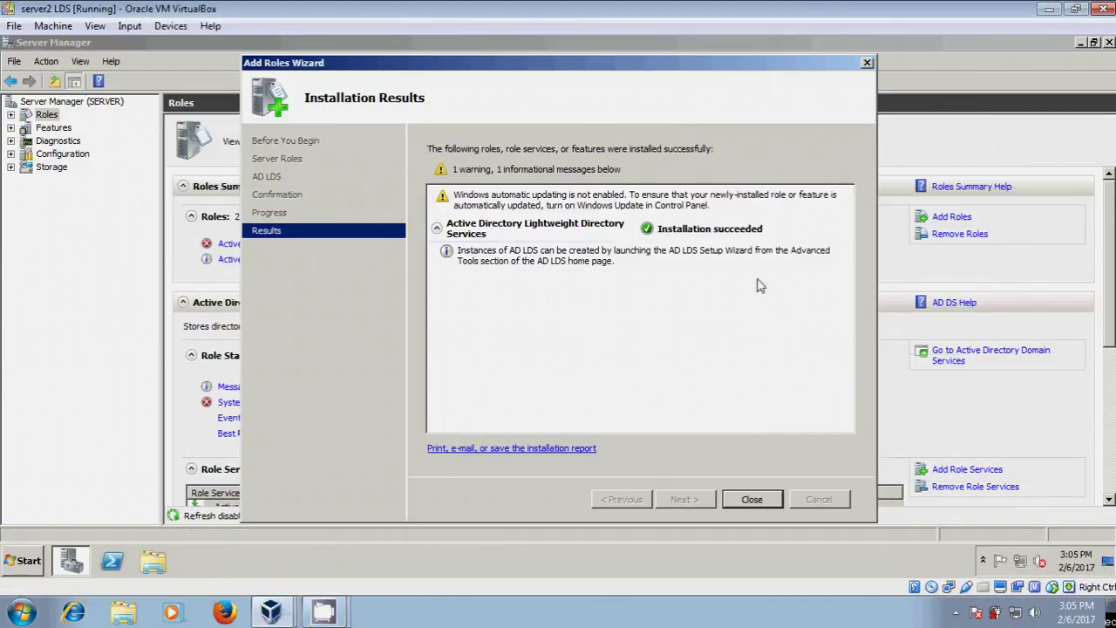
left_click(758, 501)
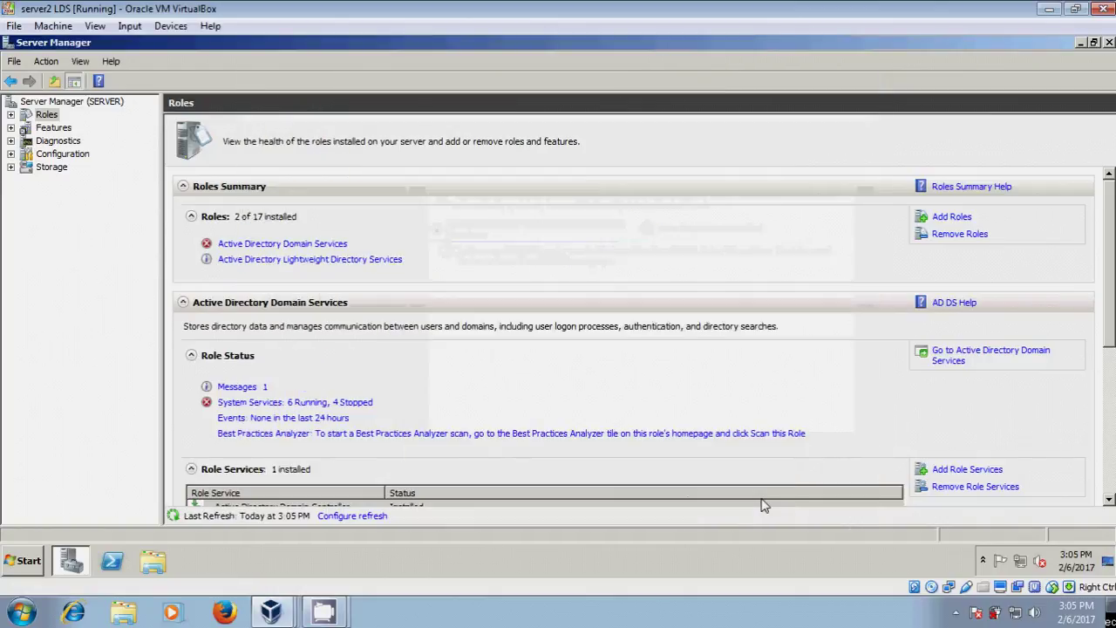
Step: Start creating an AD LDS instance from the role's summary page, choosing a replica of an existing instance
left_click(10, 115)
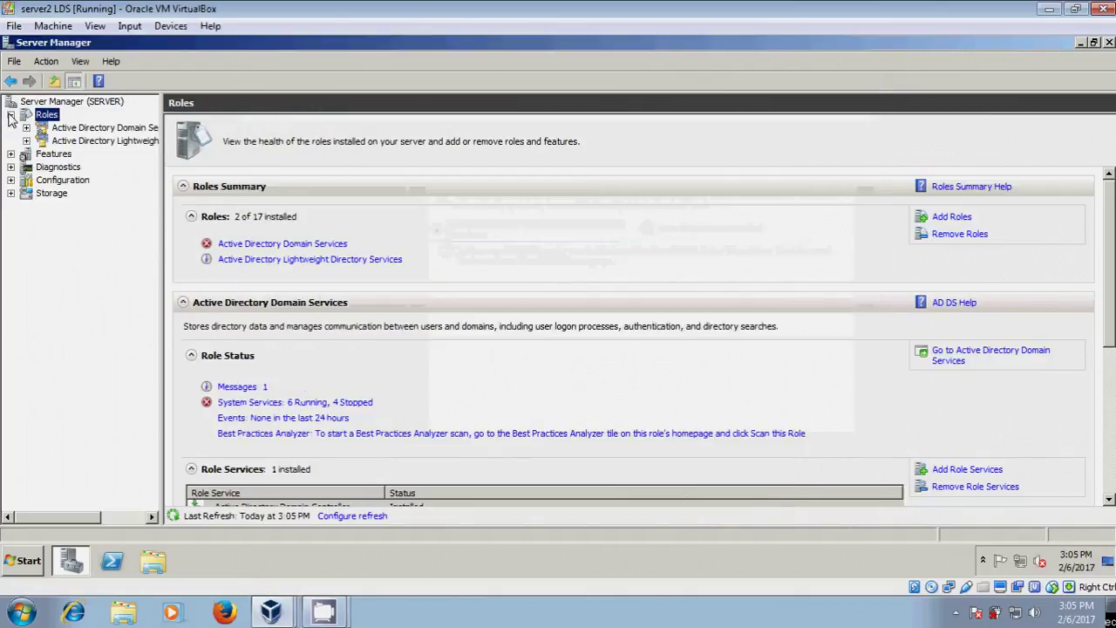
left_click(145, 145)
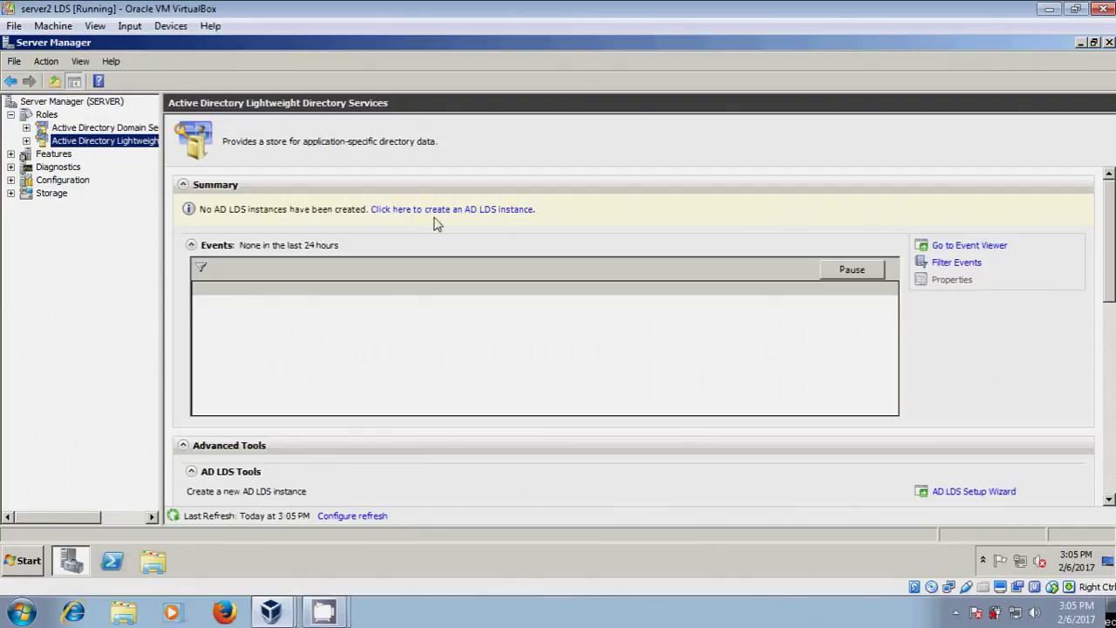
left_click(517, 210)
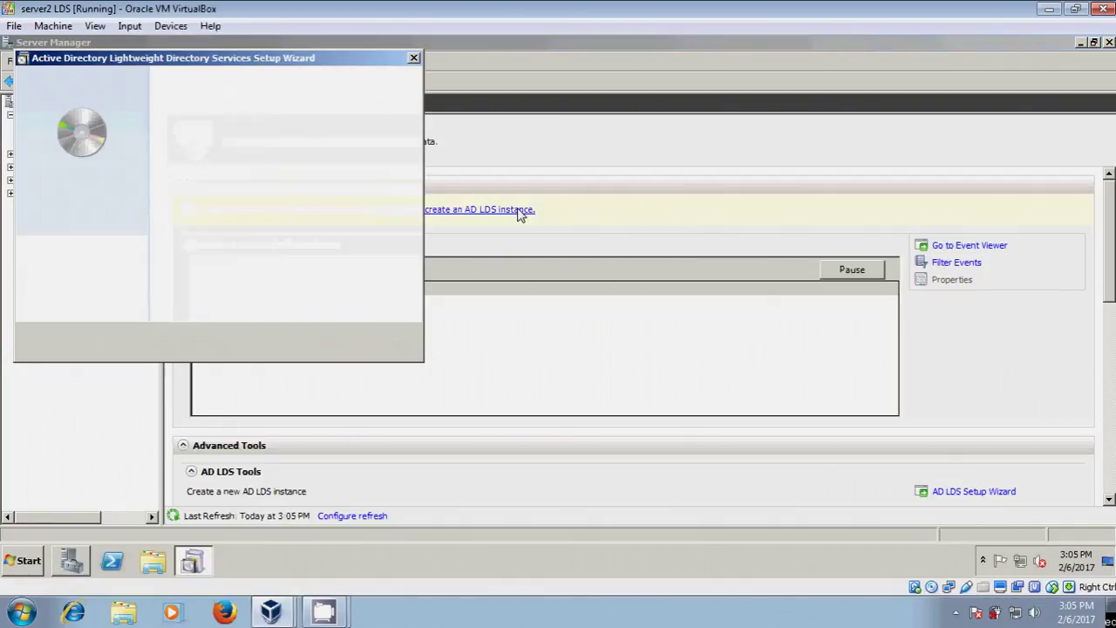
left_click(252, 346)
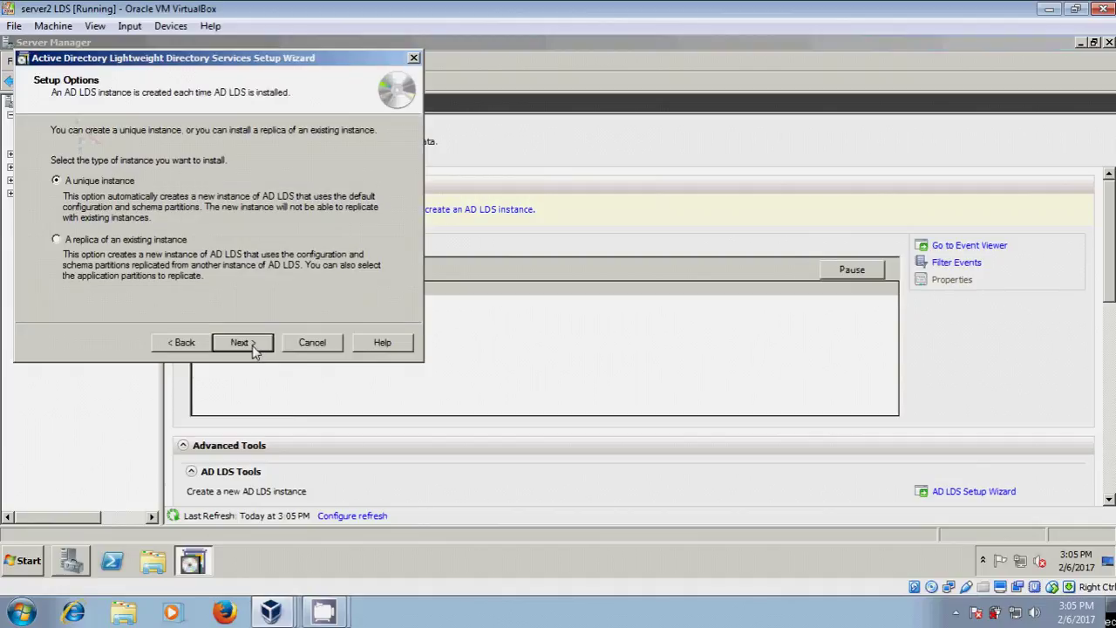
left_click(114, 241)
left_click(252, 346)
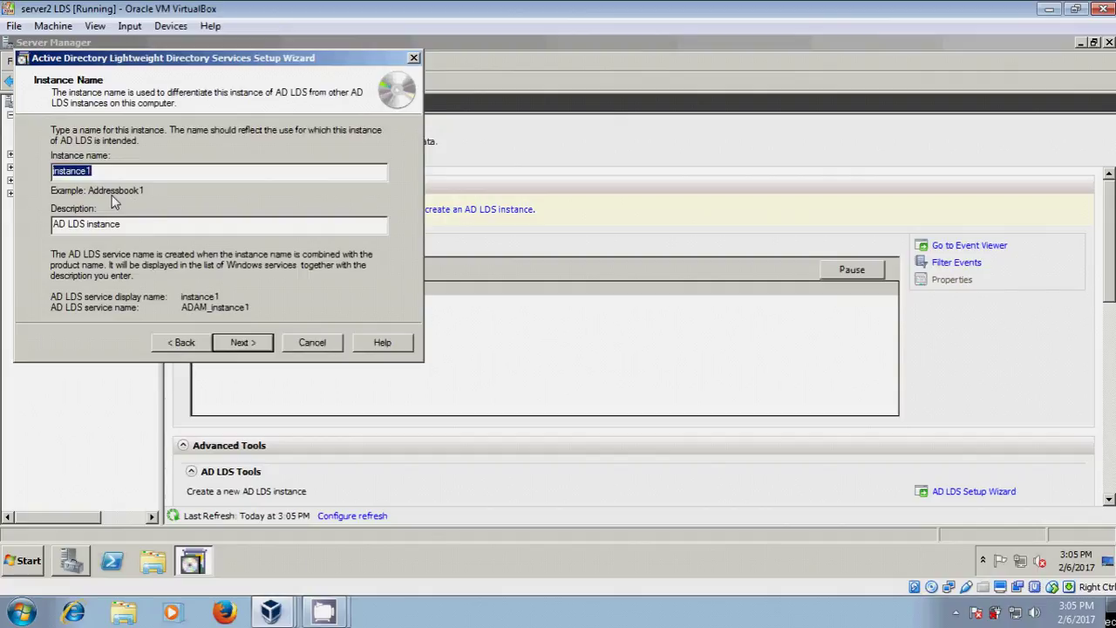
Step: Name the instance CadLDS and set its LDAP port to 50000 and SSL port to 50001
type("Cad")
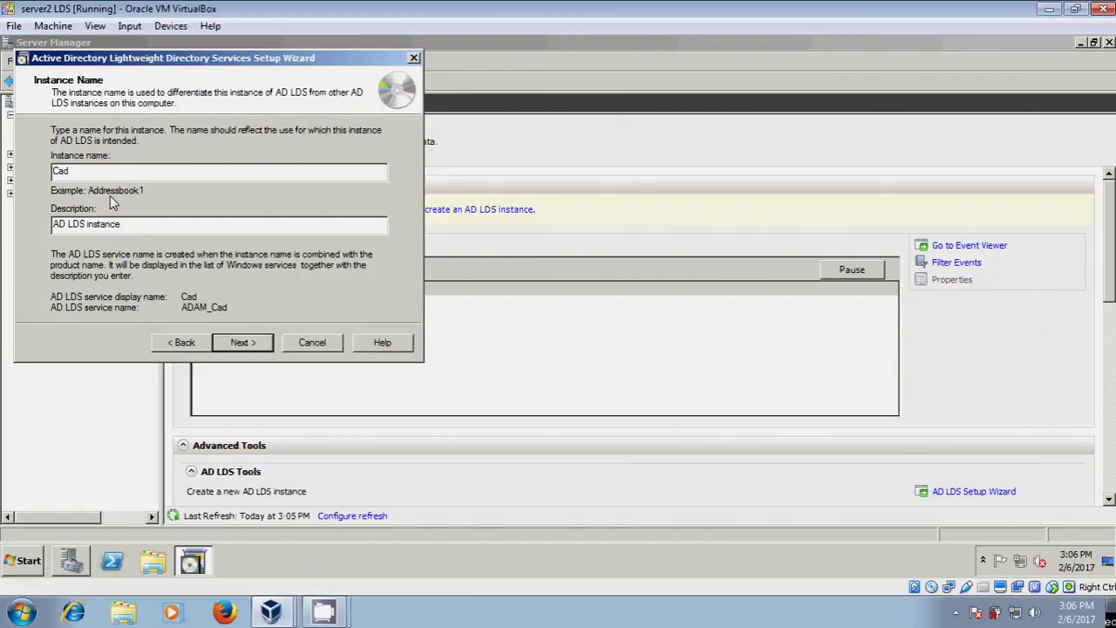
type("LDS")
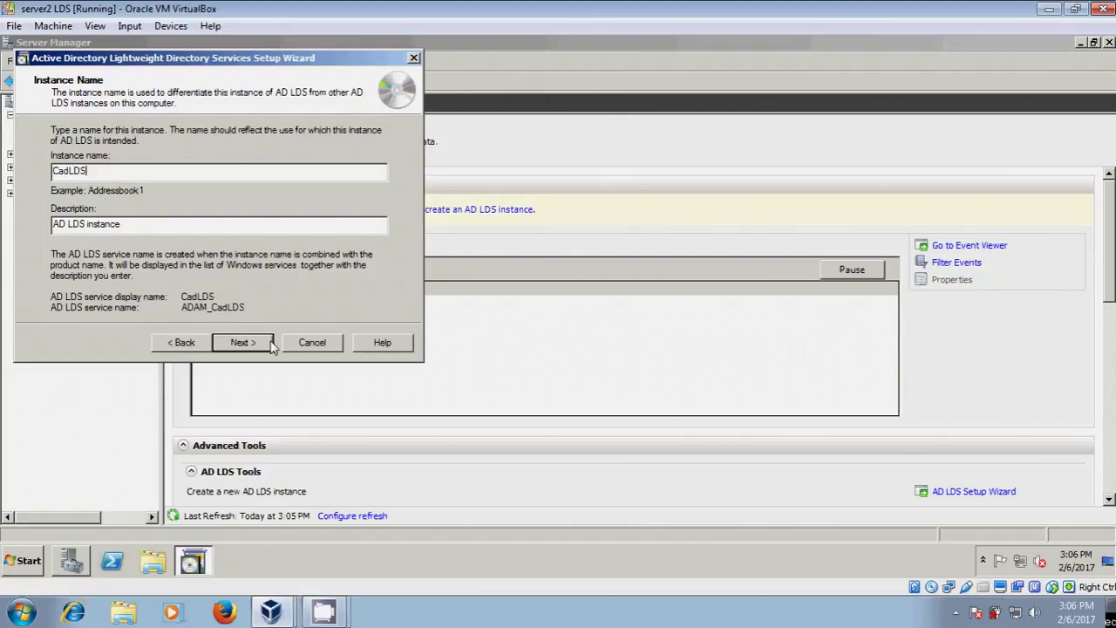
left_click(243, 342)
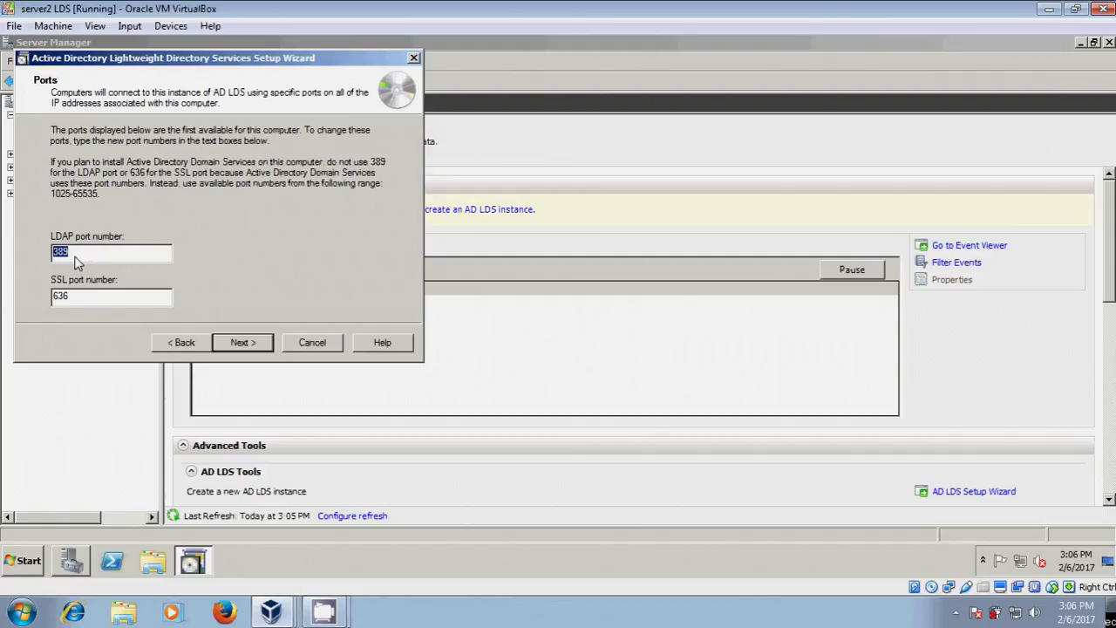
type("50000")
key("Tab")
type("50001")
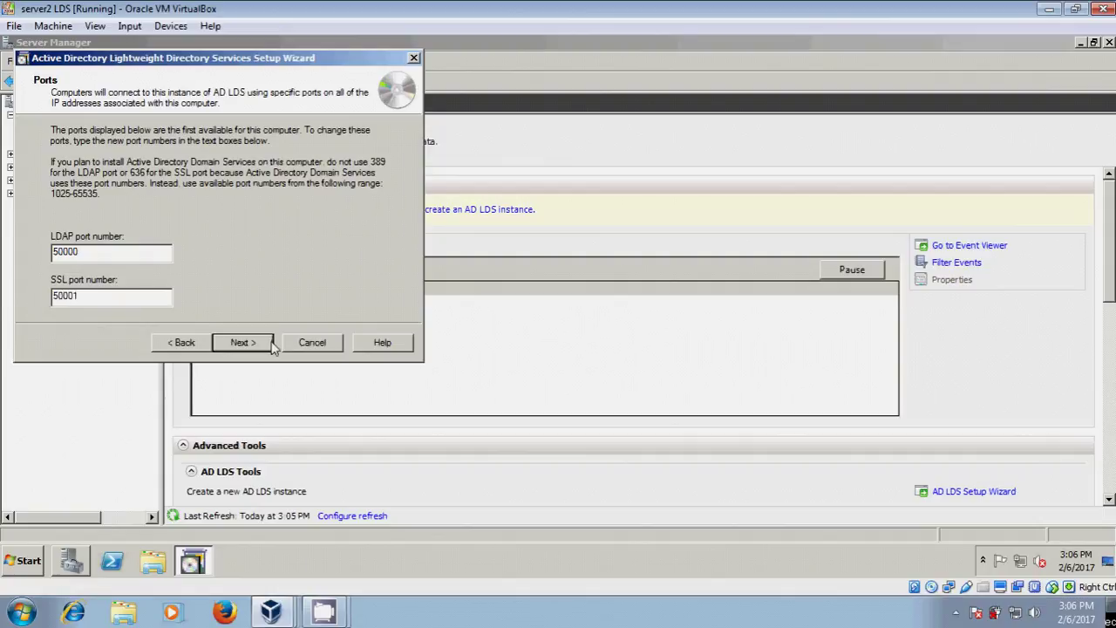
left_click(243, 343)
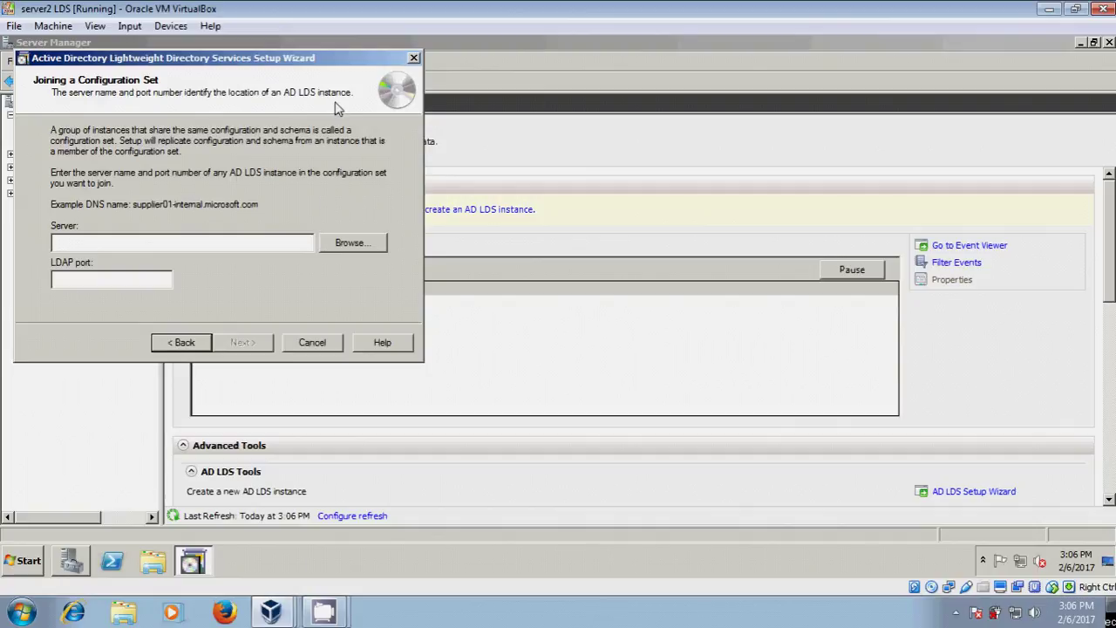
Step: Find and choose SERVER1 as the configuration set's server and set its LDAP port to 50000
left_click(353, 244)
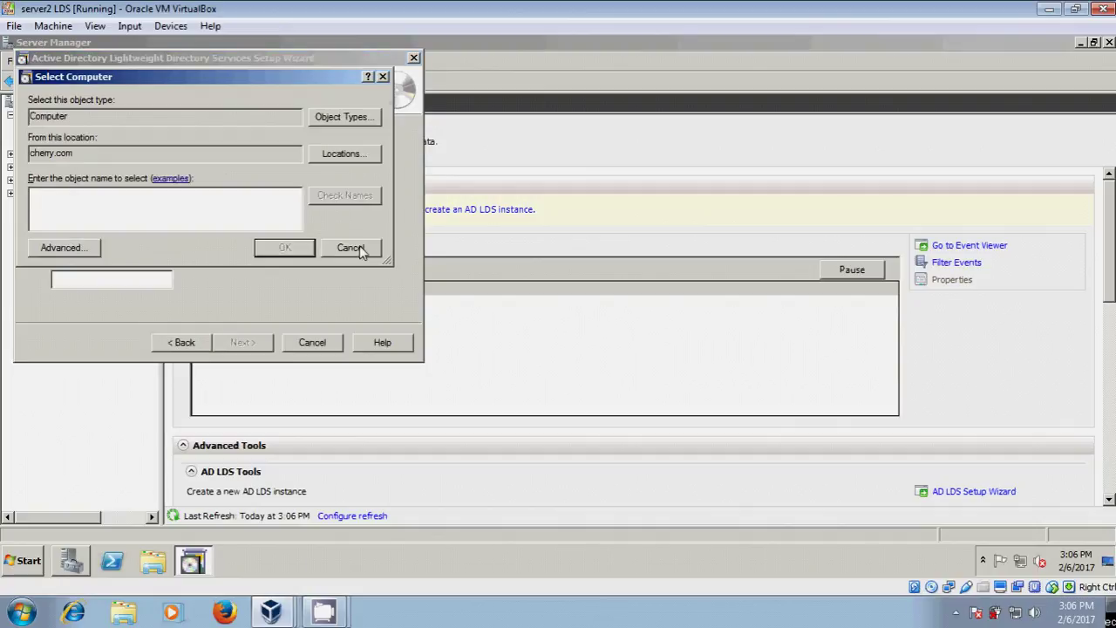
left_click(83, 250)
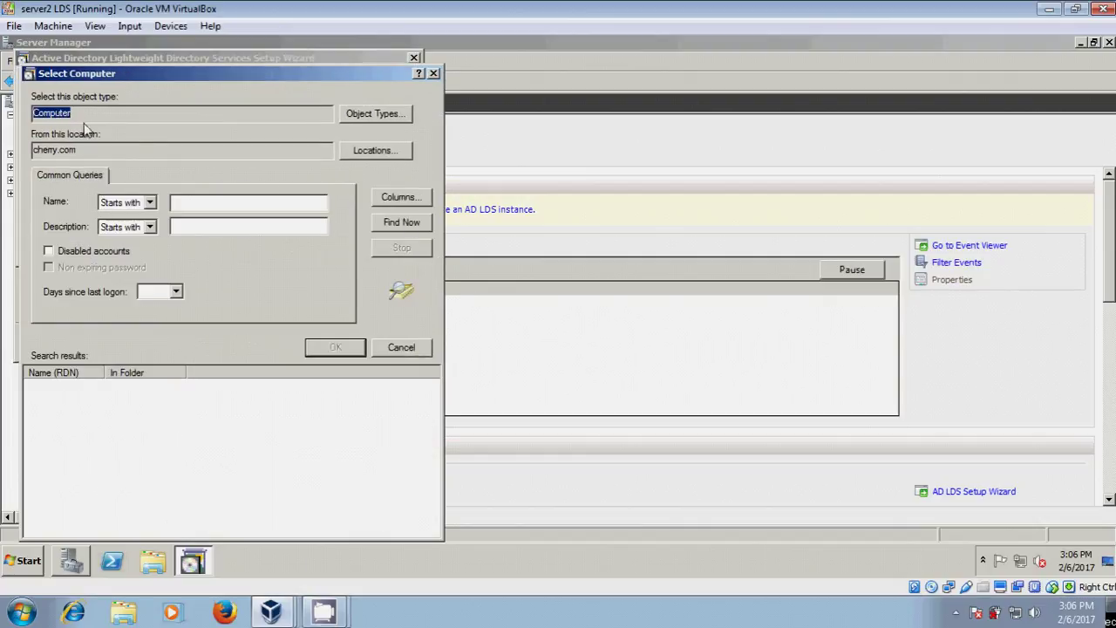
left_click(421, 226)
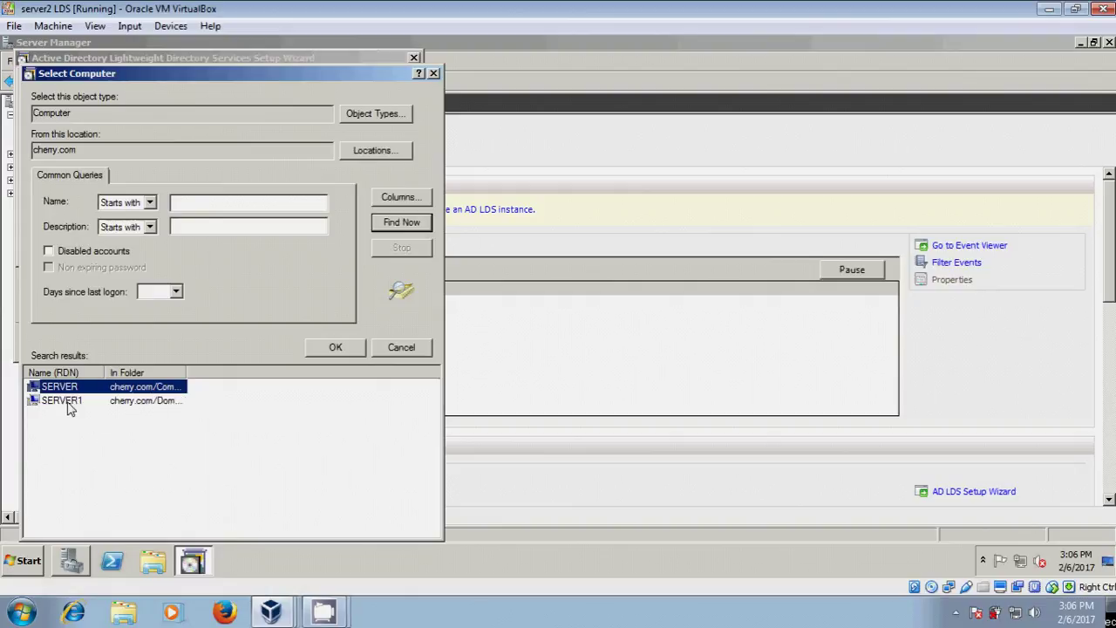
left_click(61, 400)
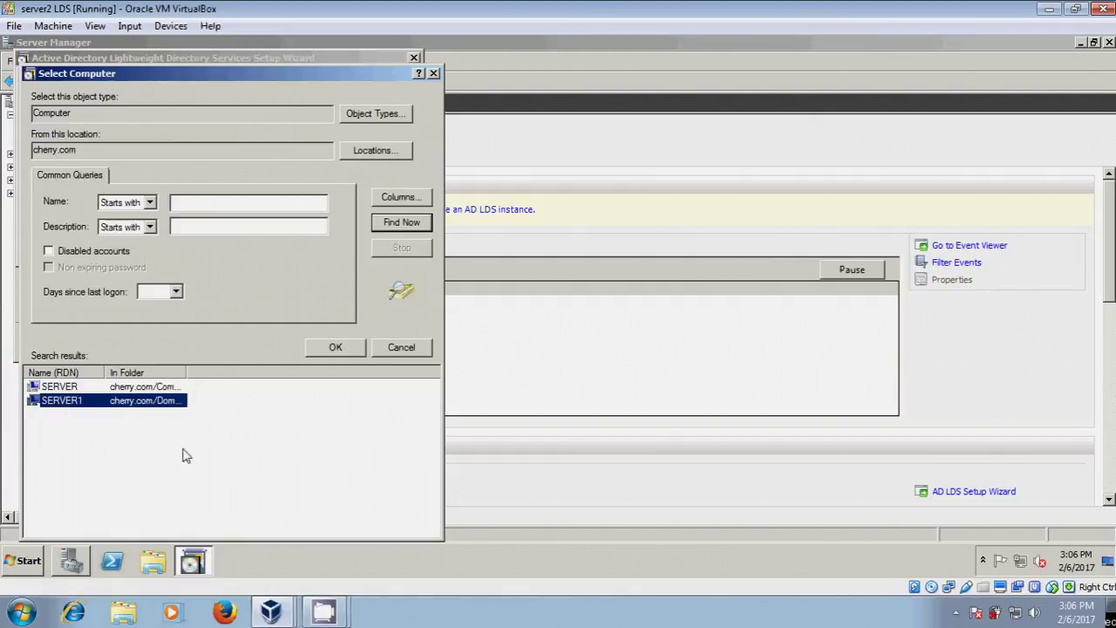
left_click(336, 347)
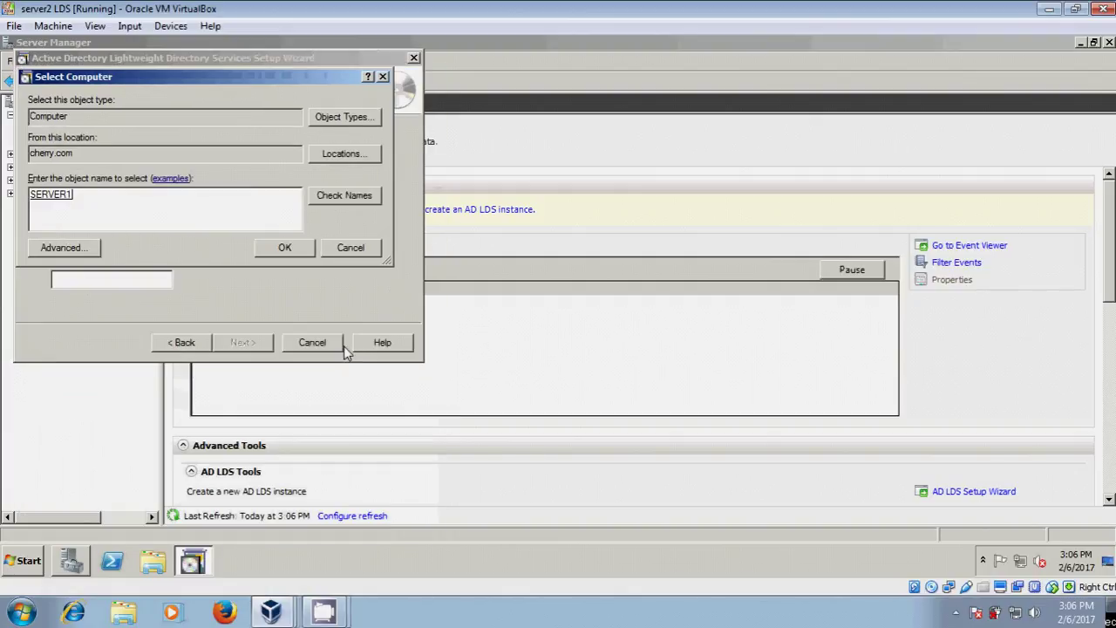
left_click(285, 247)
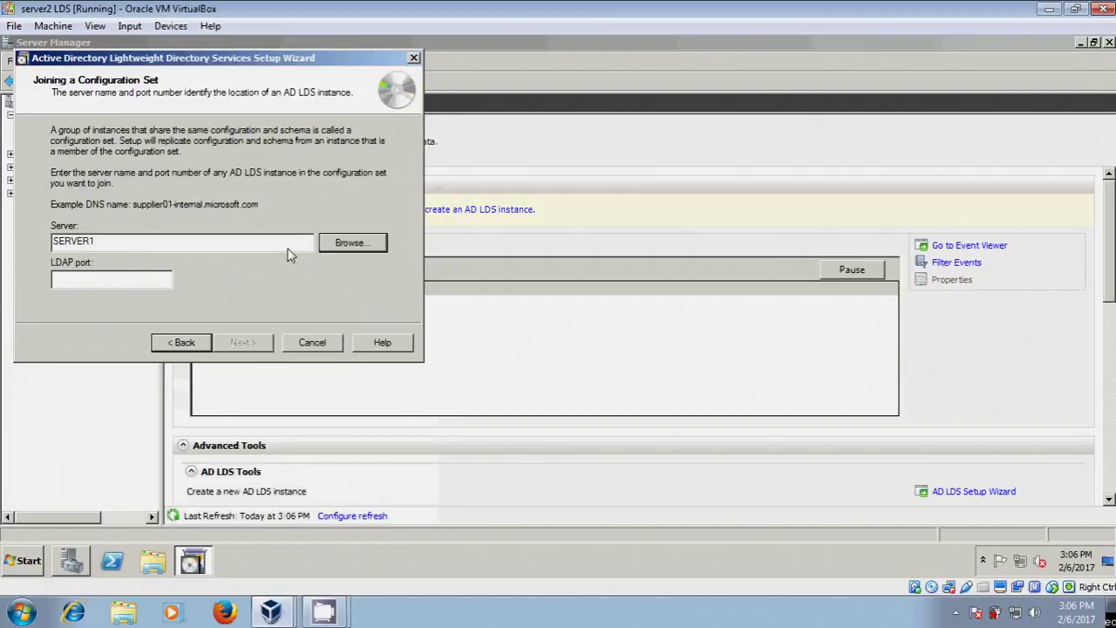
left_click(97, 283)
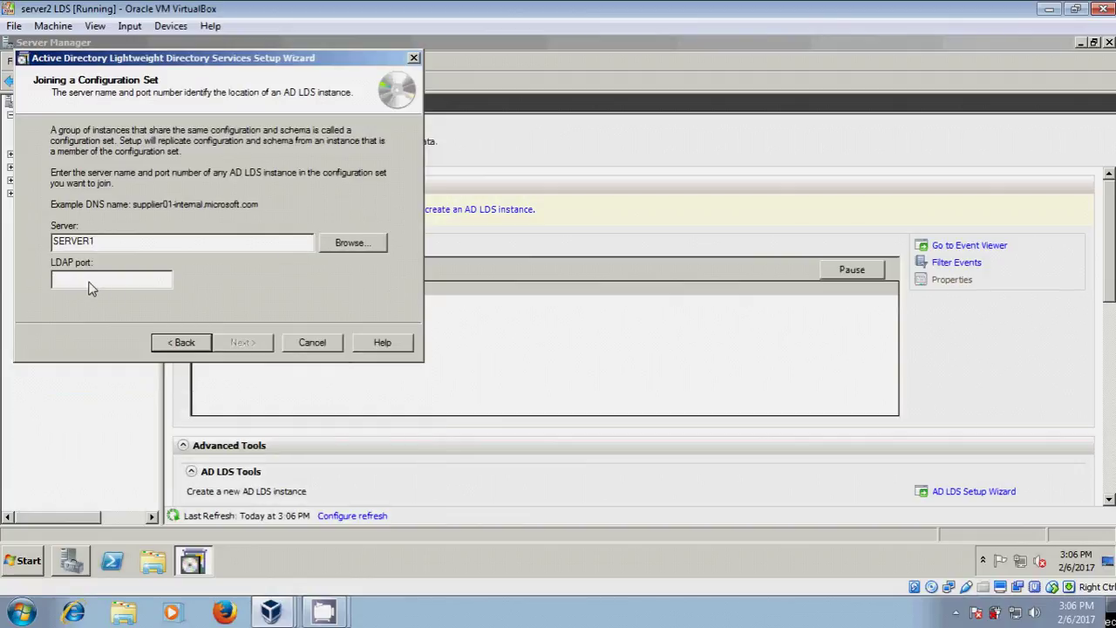
type("50000")
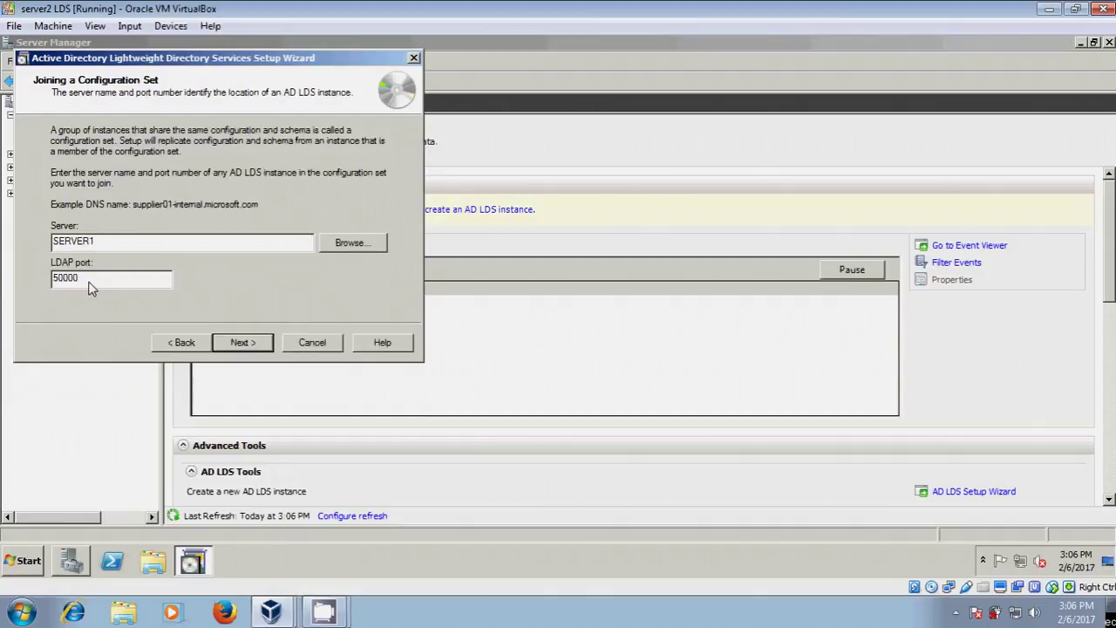
left_click(242, 342)
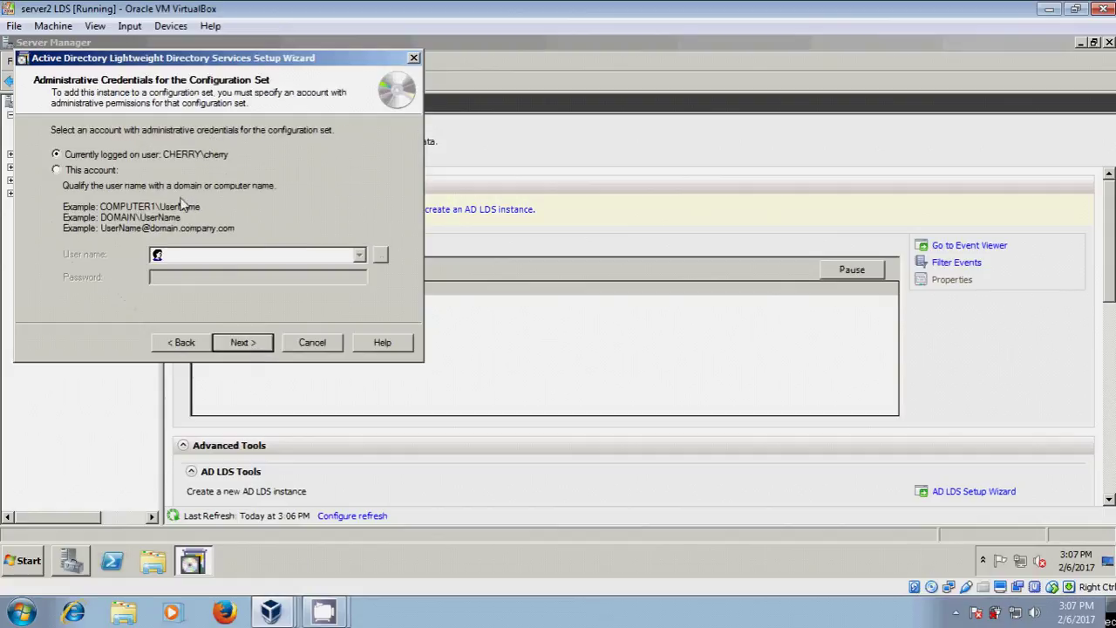
Step: Use the currently logged on user's credentials for the configuration set and include the CN=CadLDS,DC=cherry,DC=com partition in the copy
left_click(256, 343)
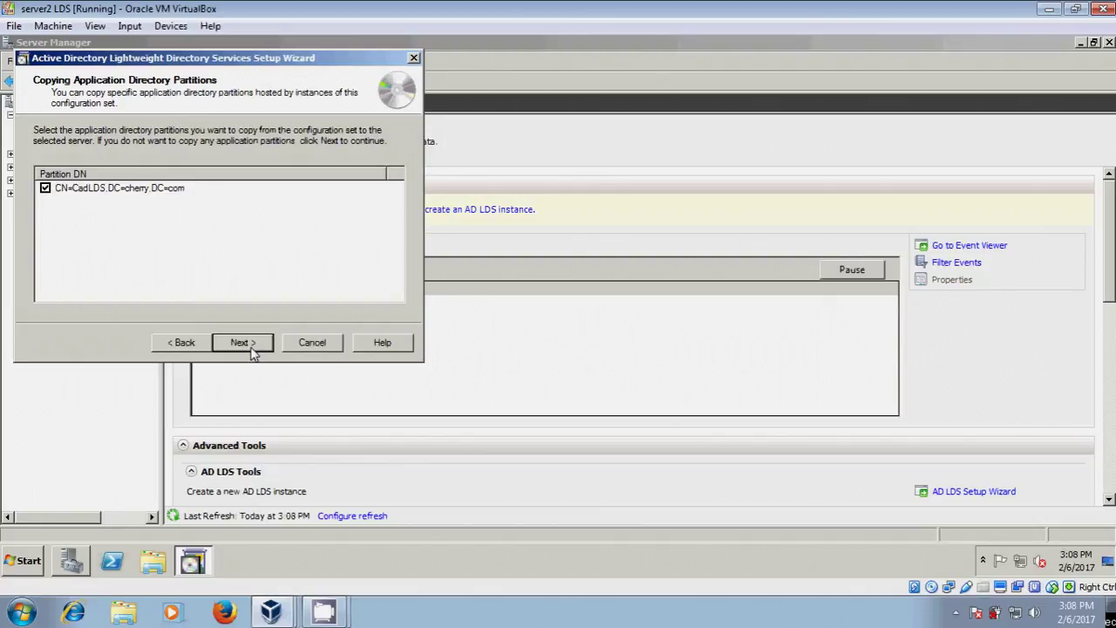
left_click(150, 197)
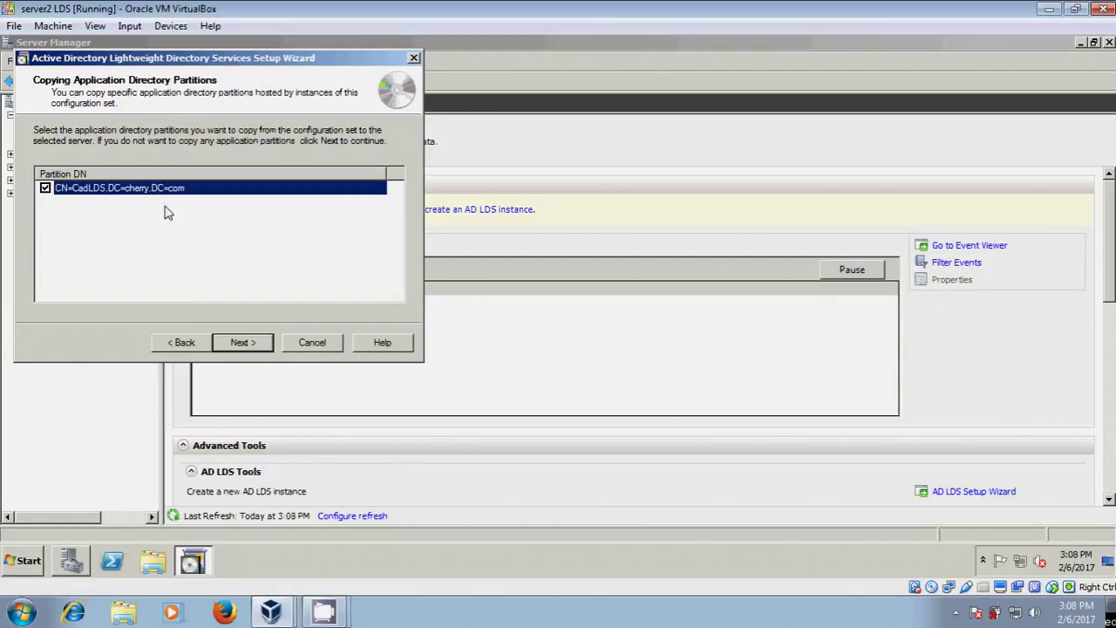
left_click(257, 347)
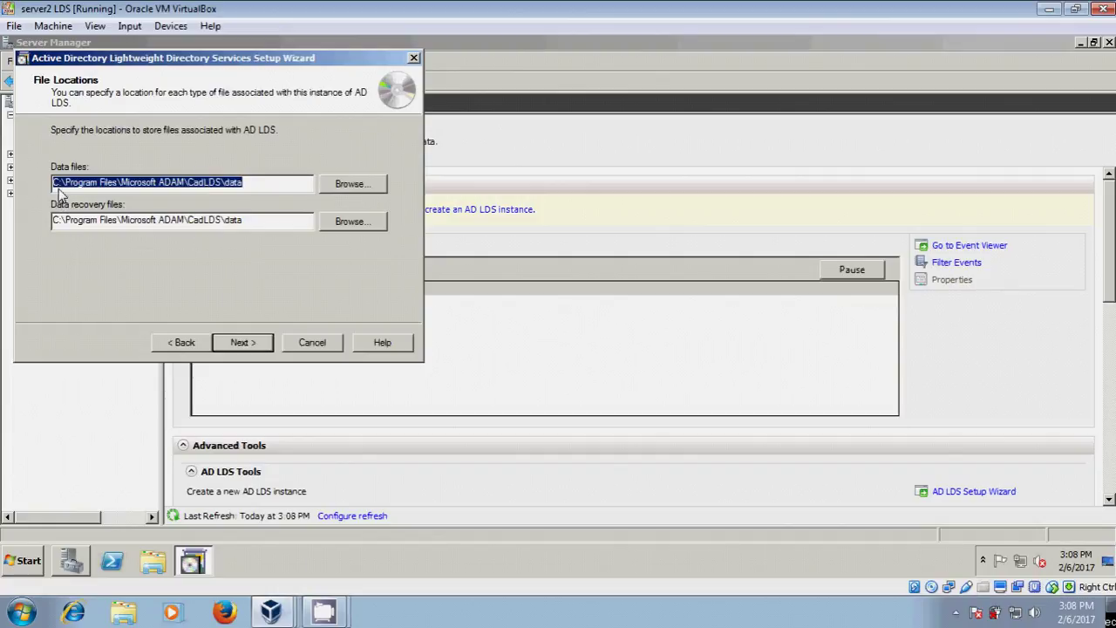
Step: Accept the default file locations, the network service account and the currently logged on user as AD LDS administrator
left_click(256, 344)
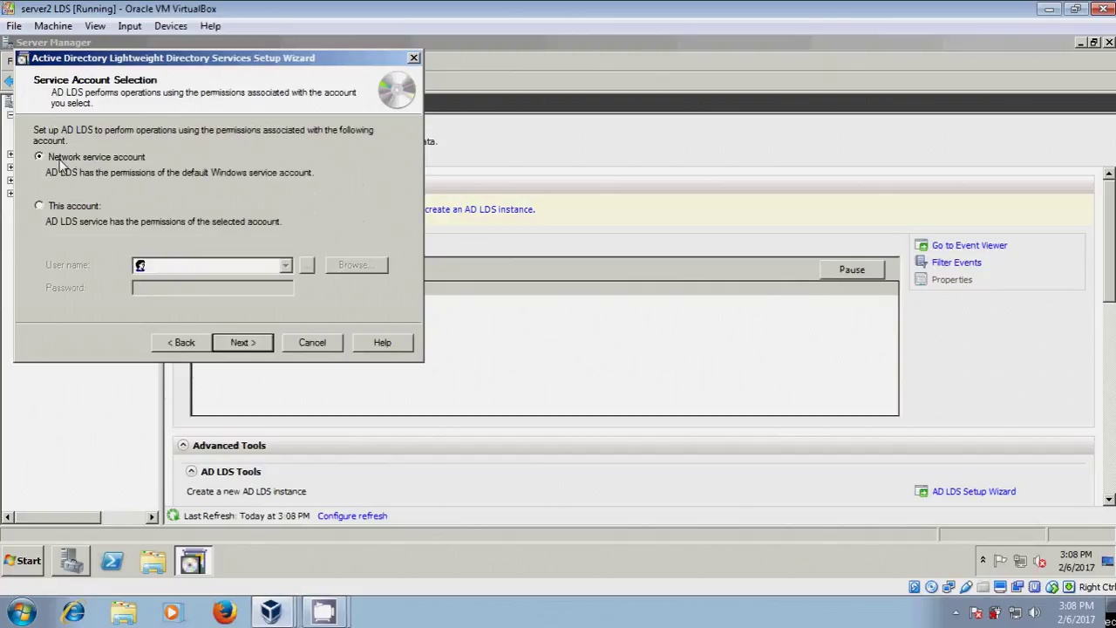
left_click(243, 342)
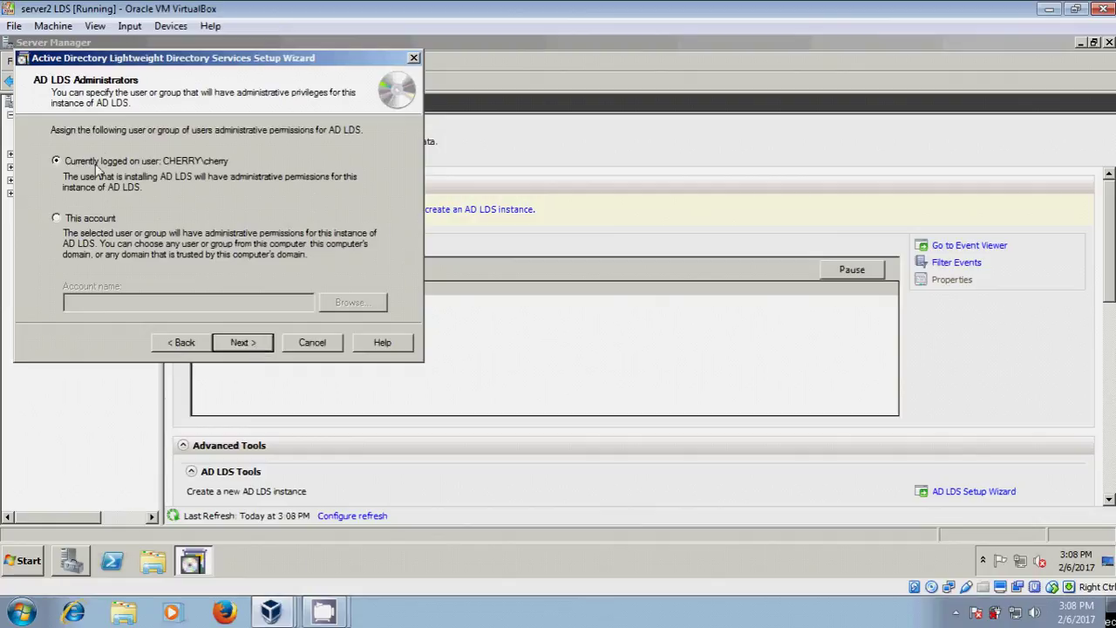
left_click(249, 344)
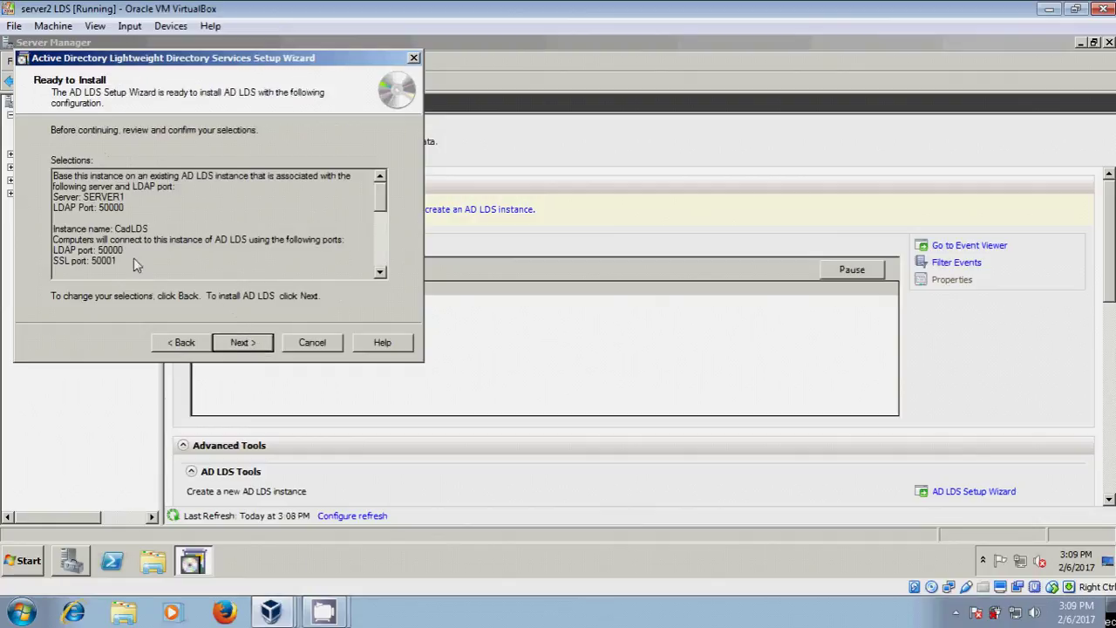
Step: Install the replica AD LDS instance with the reviewed selections and finish the setup wizard
left_click(242, 342)
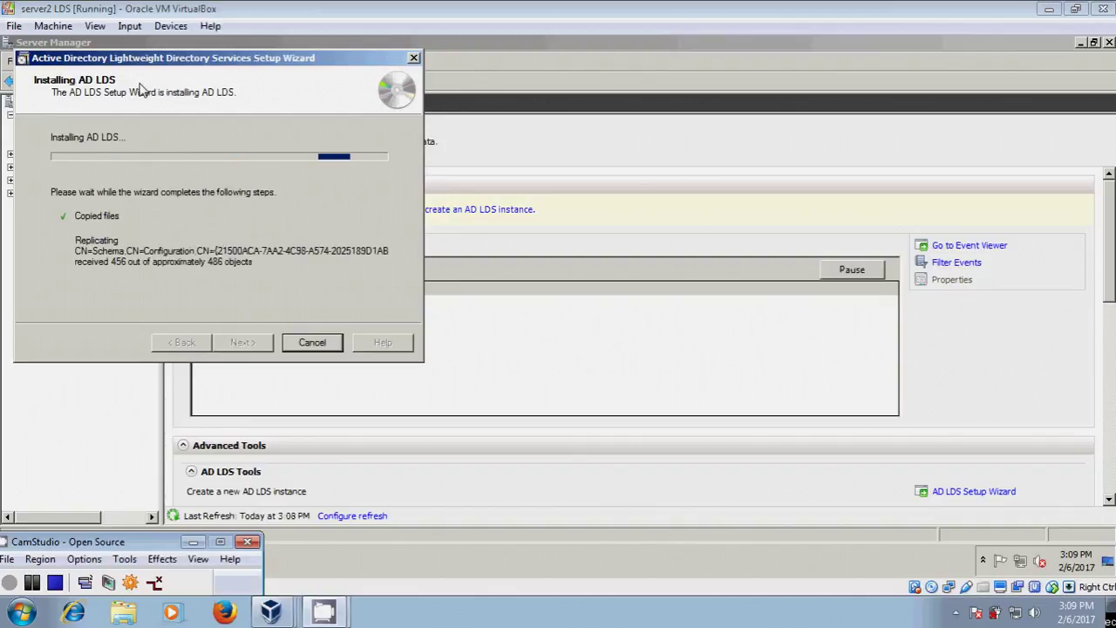
left_click(55, 406)
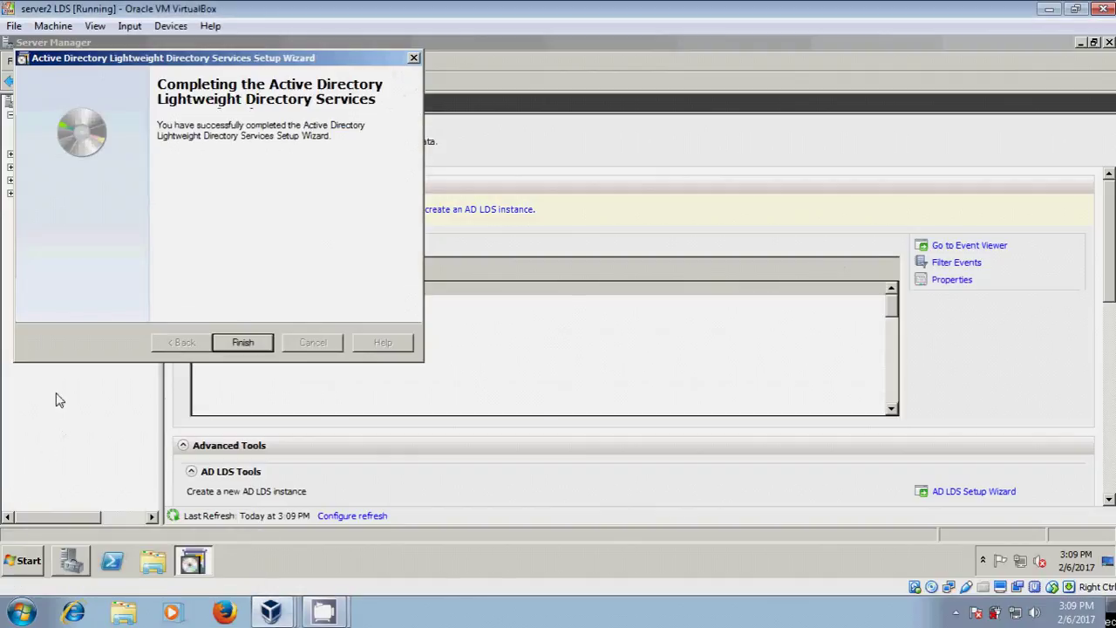
mouse_move(324, 614)
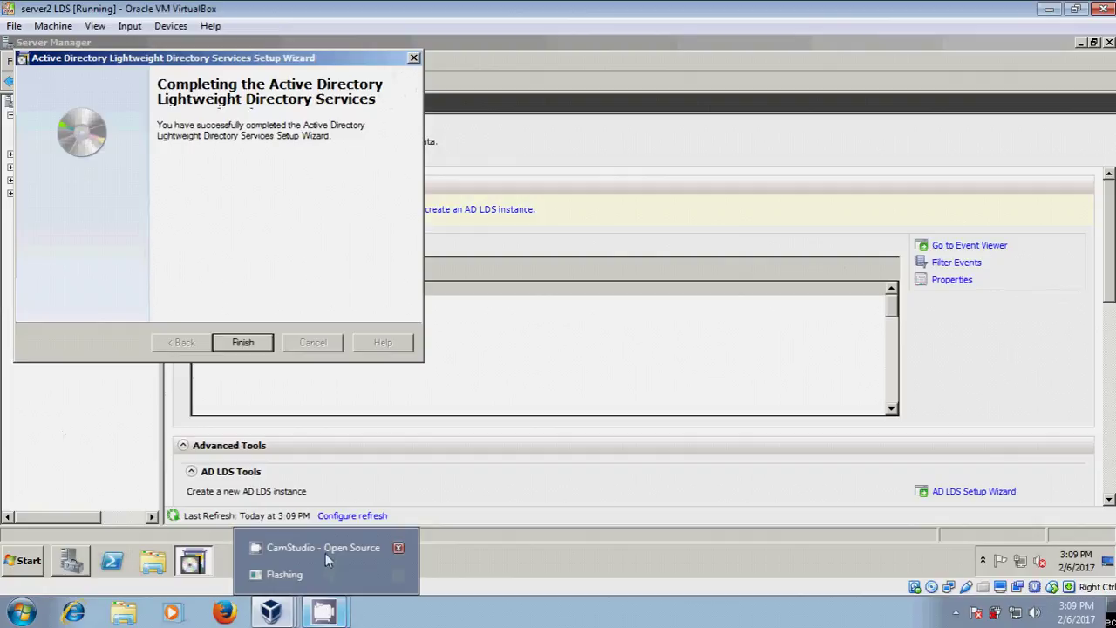
left_click(515, 542)
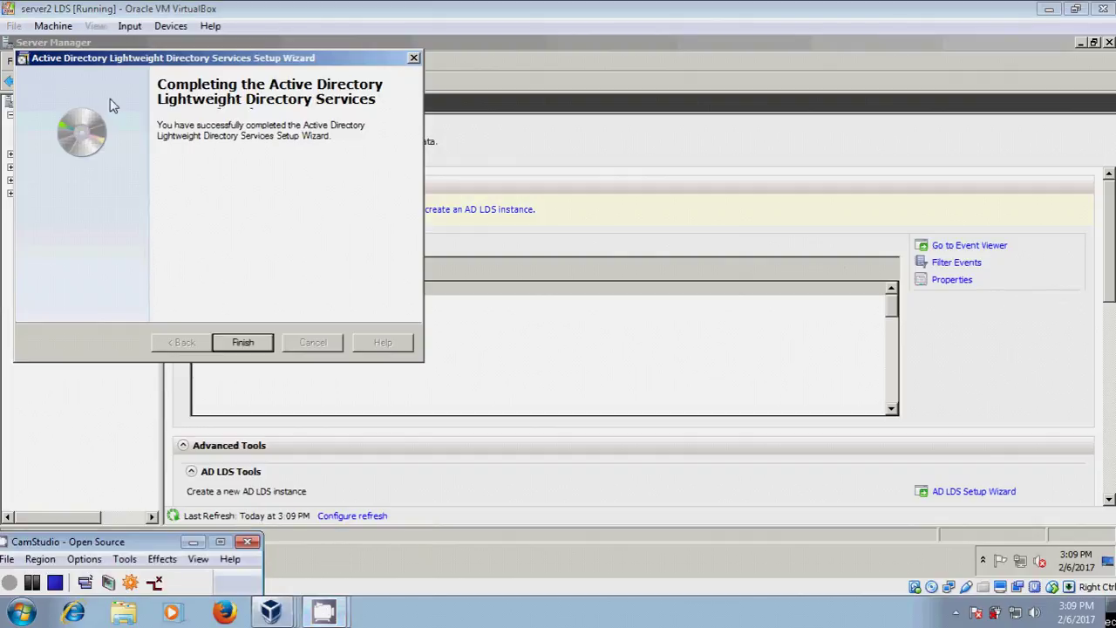
key("F8")
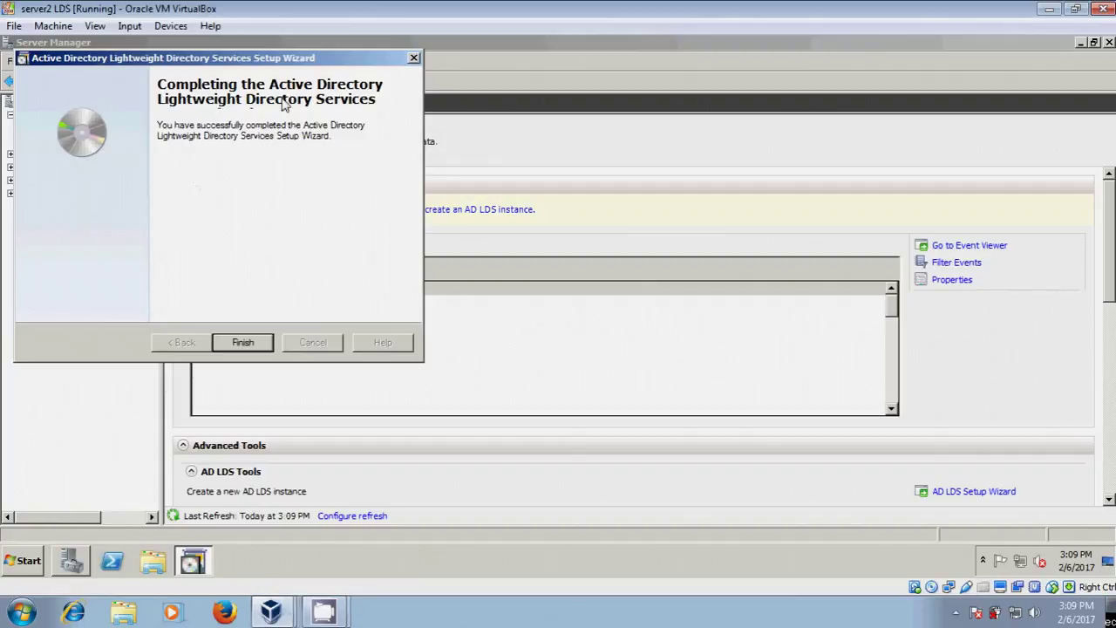
left_click(257, 350)
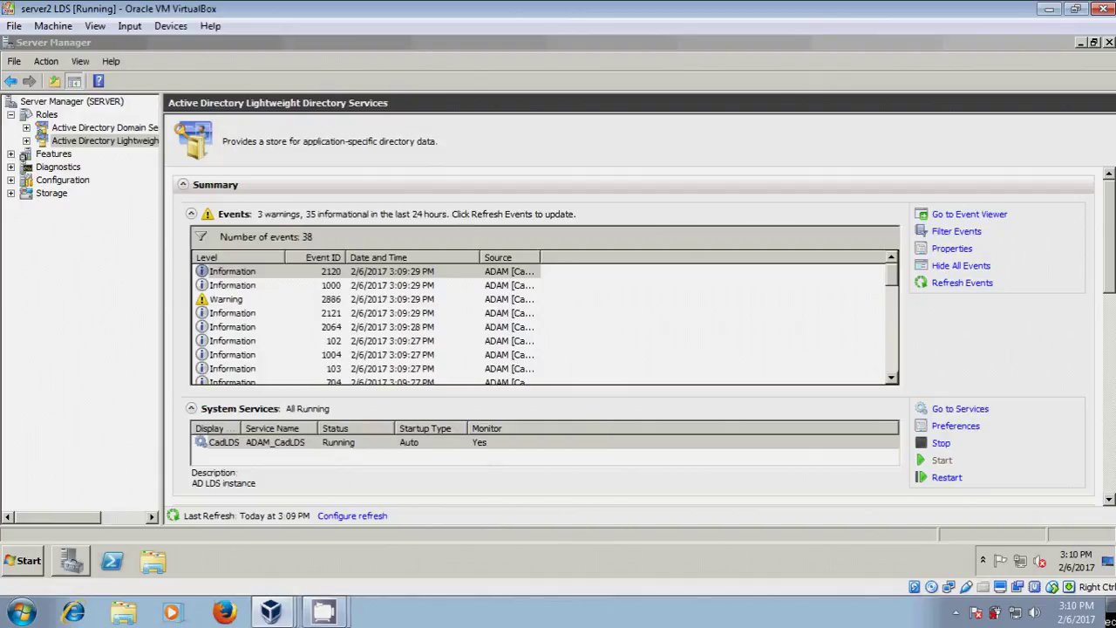
Step: Launch ADSI Edit from the AD LDS advanced tools and maximize its window
left_click_drag(1110, 239, 1110, 375)
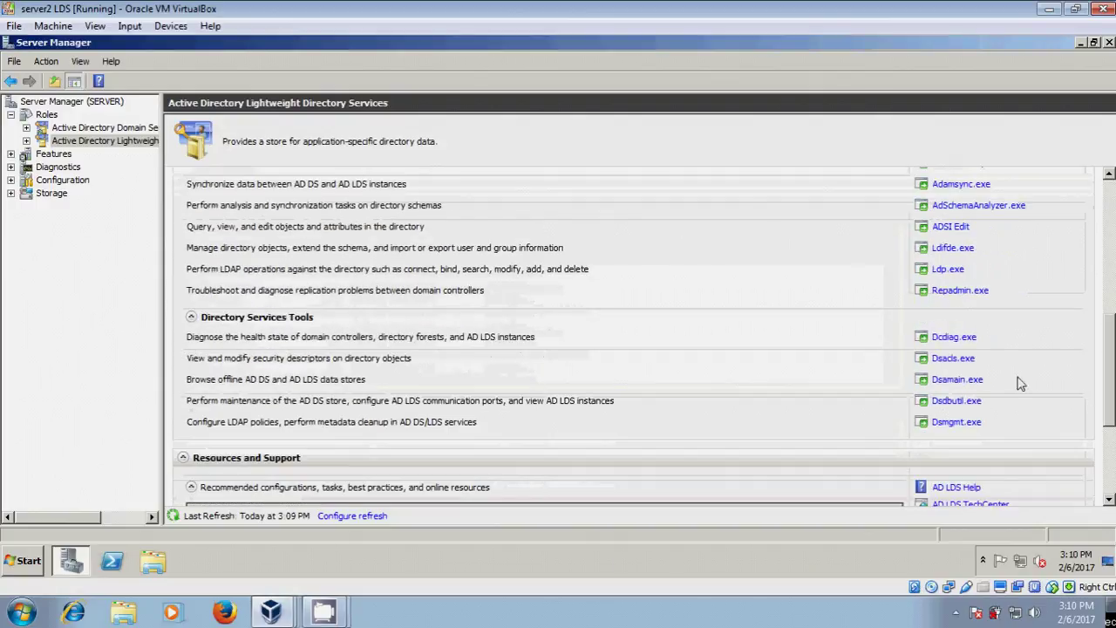
left_click(954, 232)
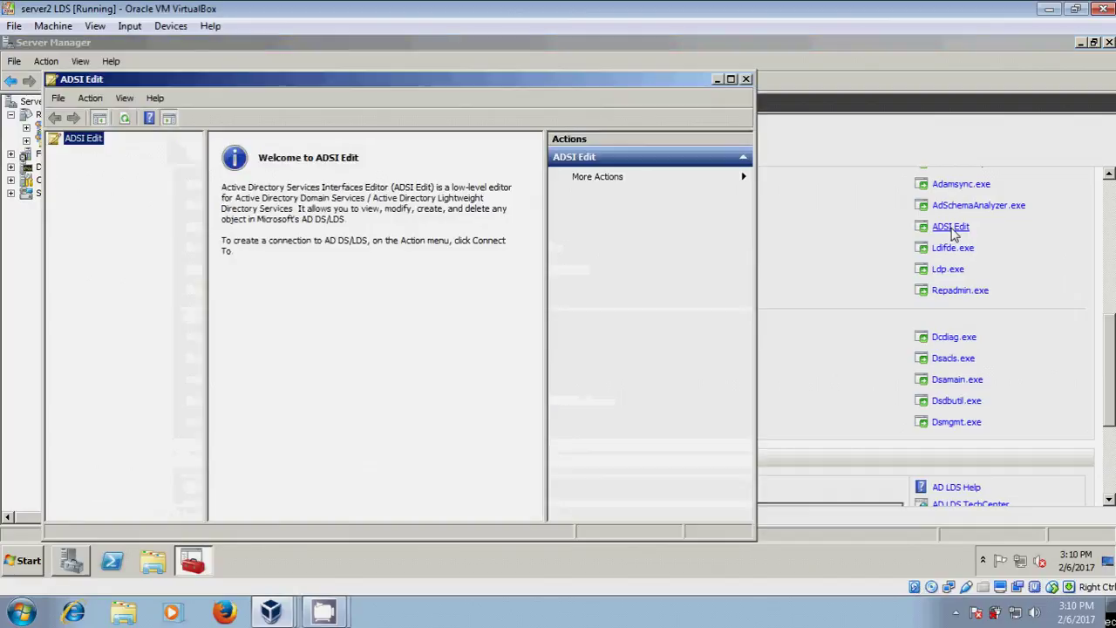
left_click(732, 80)
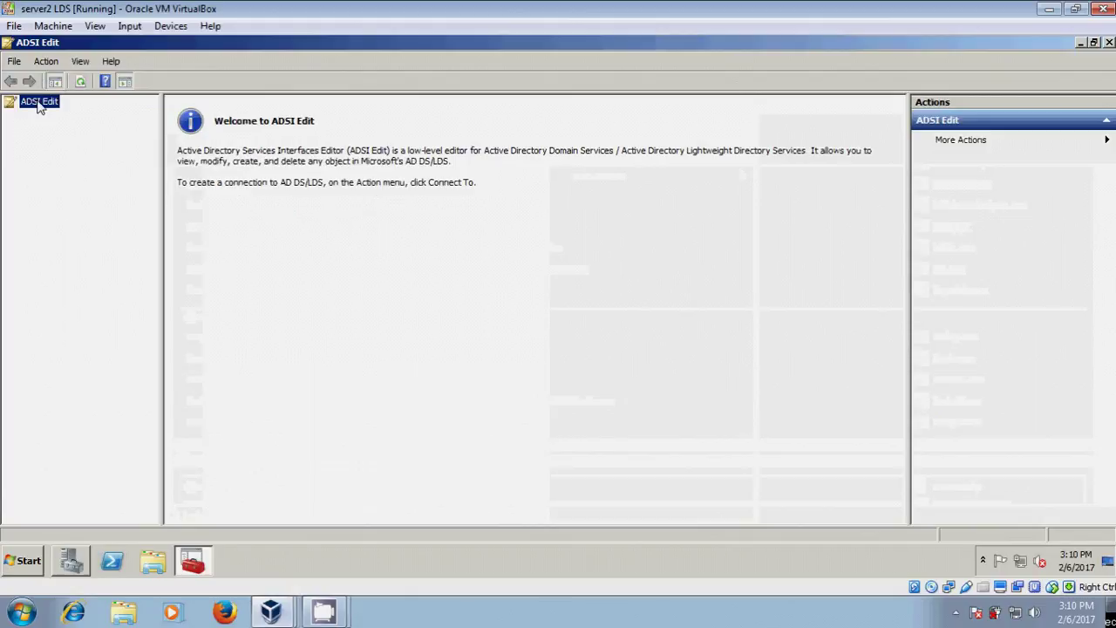
Step: Start a new ADSI Edit connection named CN=CadLDS,DC=cherry,DC=com and use that same distinguished name as its connection point
right_click(38, 107)
left_click(77, 109)
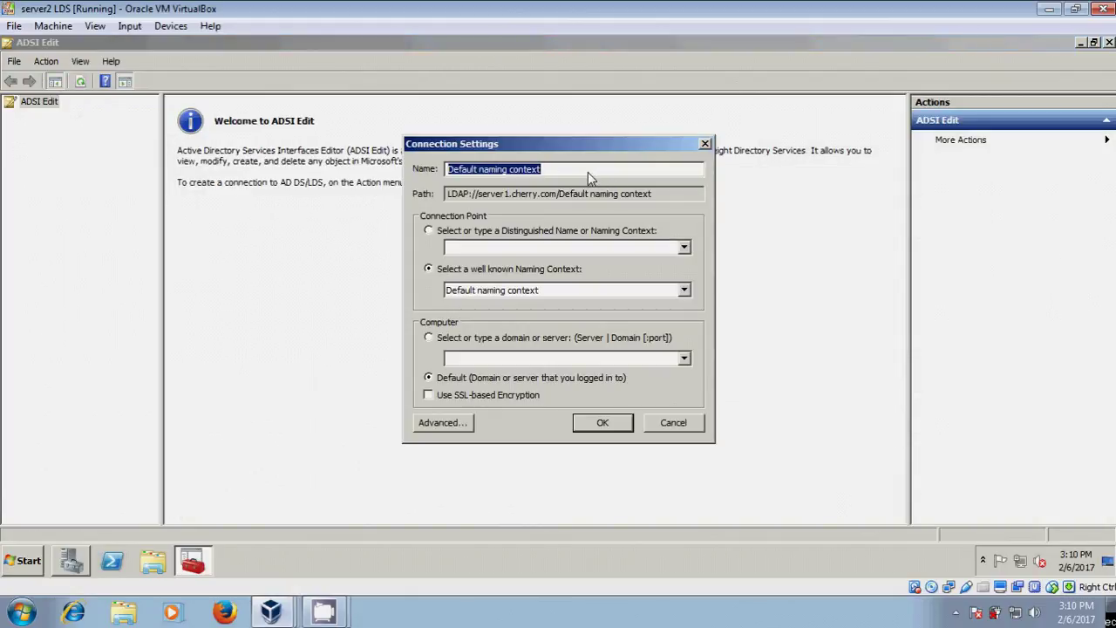
type("Cn")
key("BackSpace")
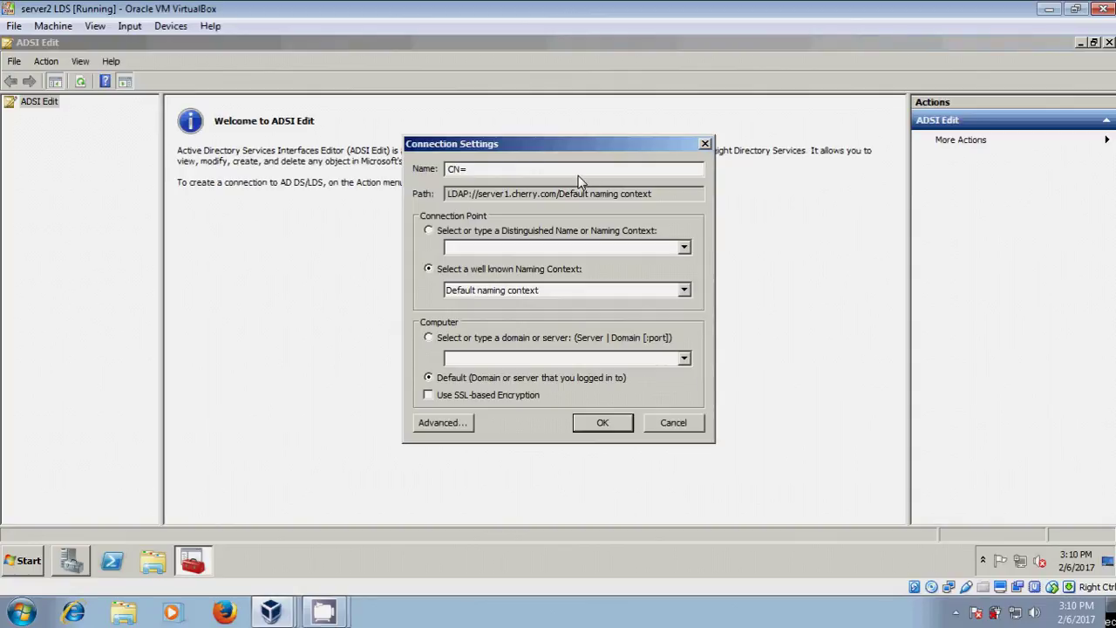
type("CadLDS,DC=cherry,DC=com")
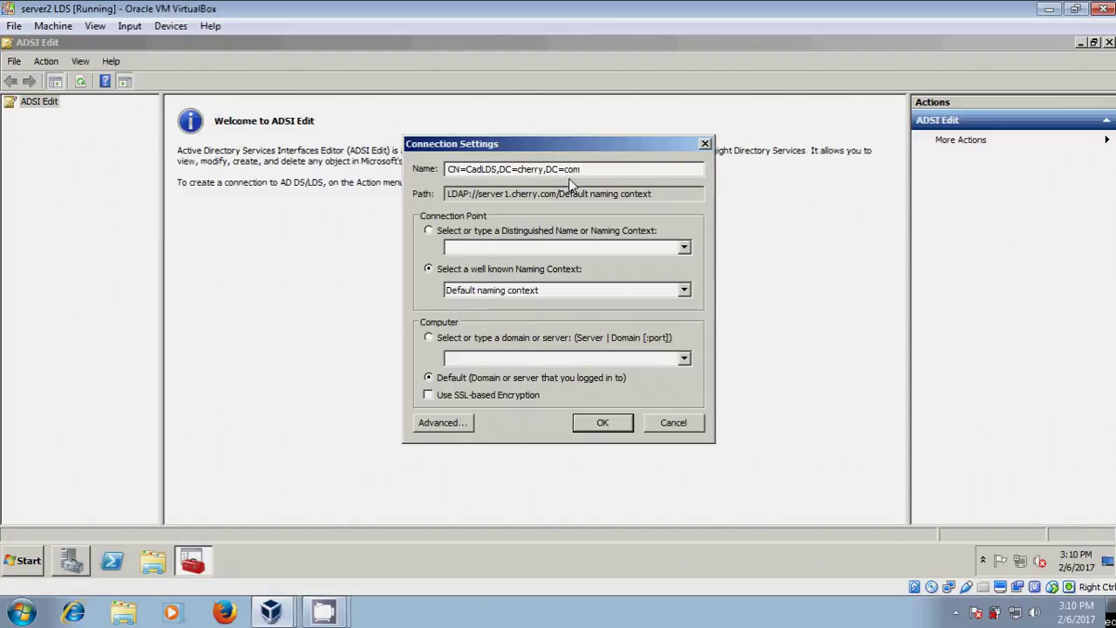
left_click_drag(580, 172, 399, 168)
key("ctrl+c")
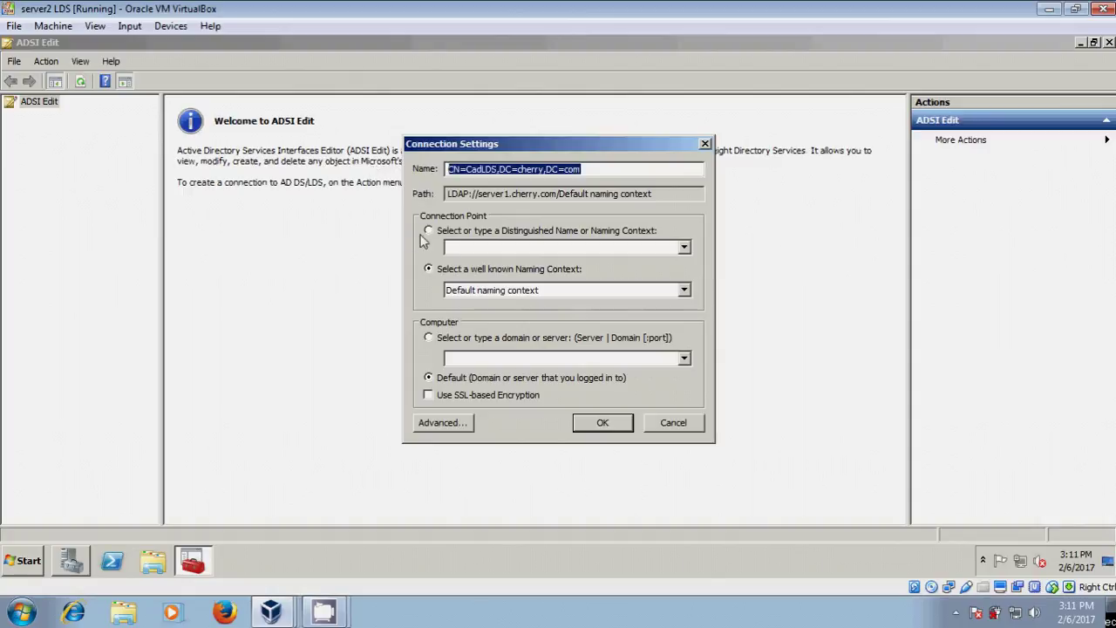
left_click(449, 247)
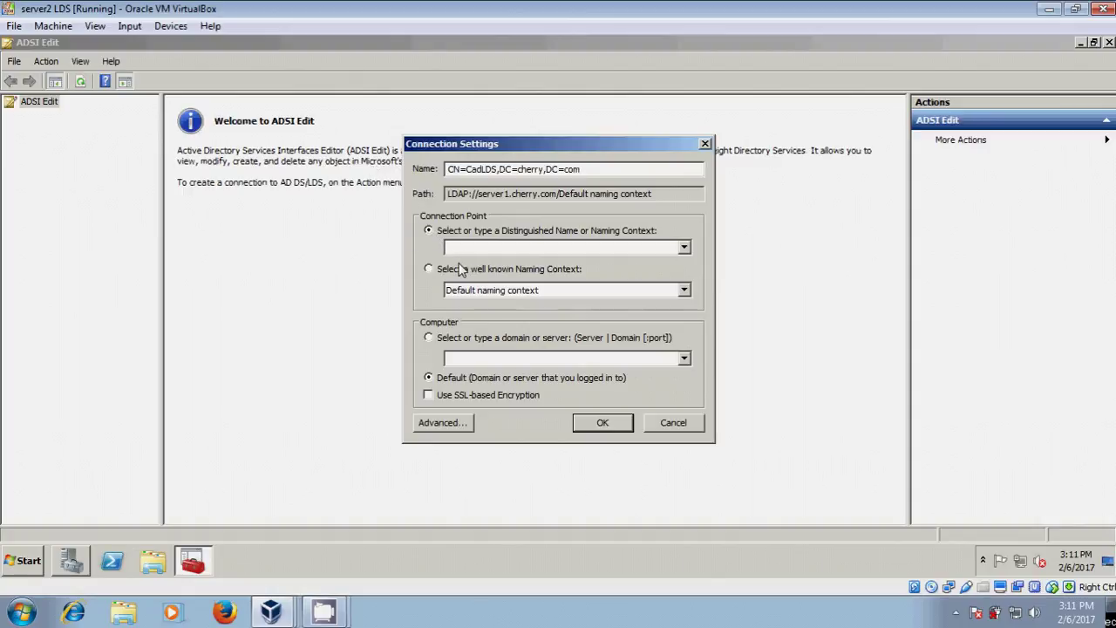
key("ctrl+v")
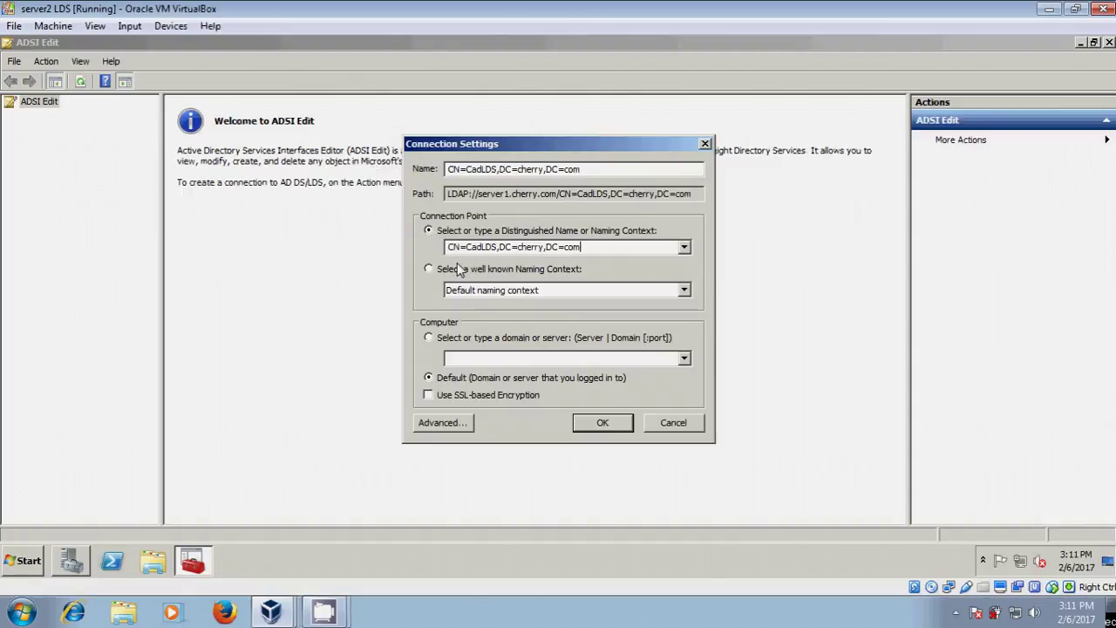
Step: Set the connection's computer to server:50000 and connect
left_click(429, 337)
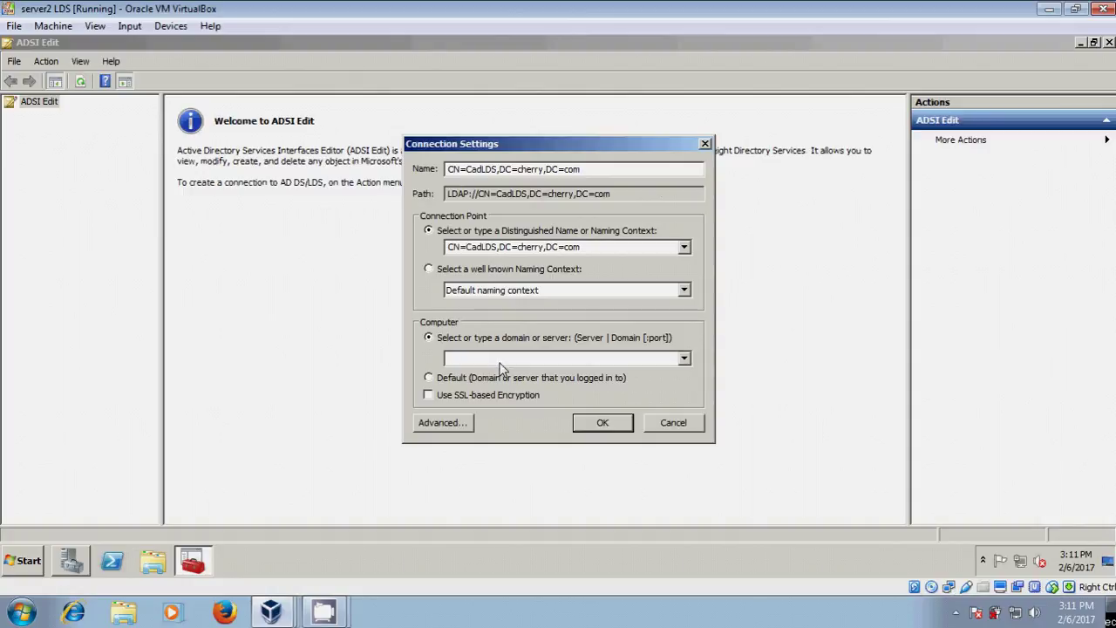
type("server")
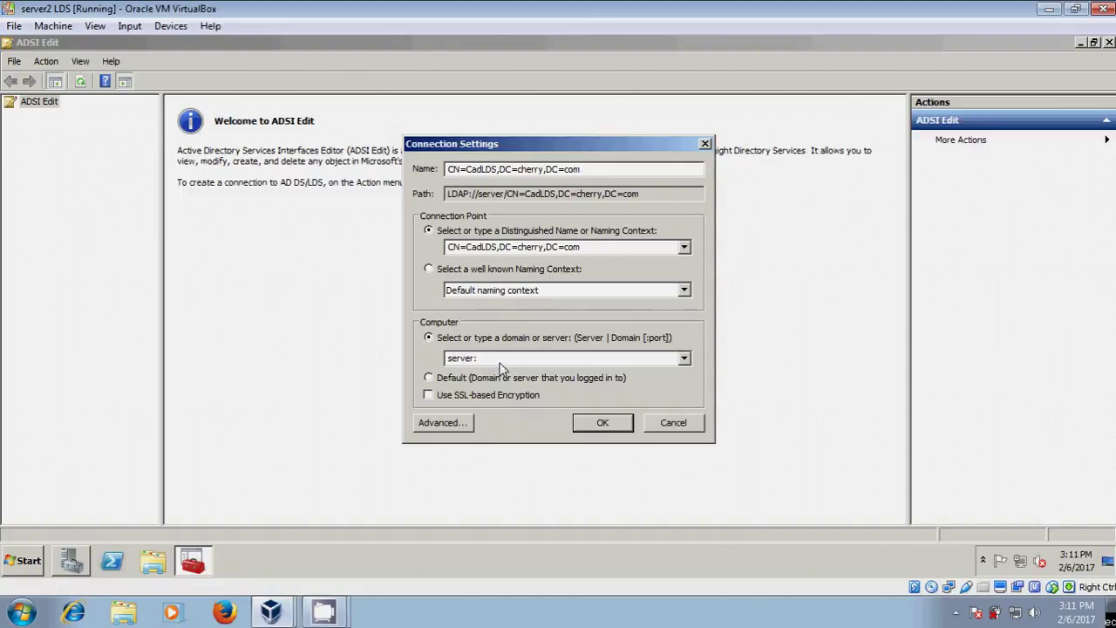
type(":50000")
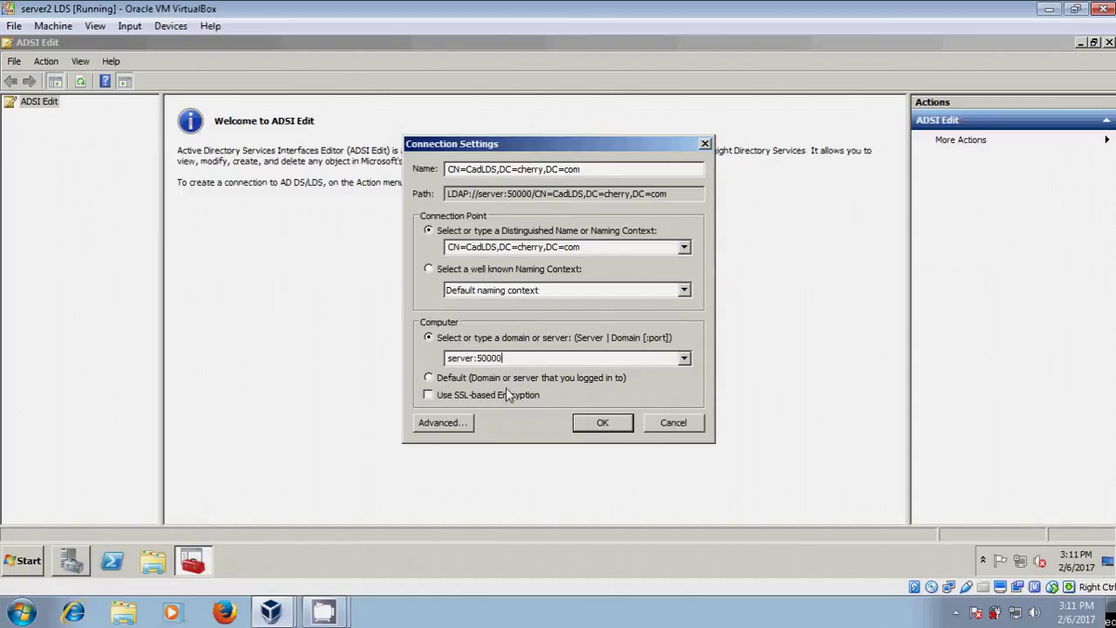
left_click(614, 427)
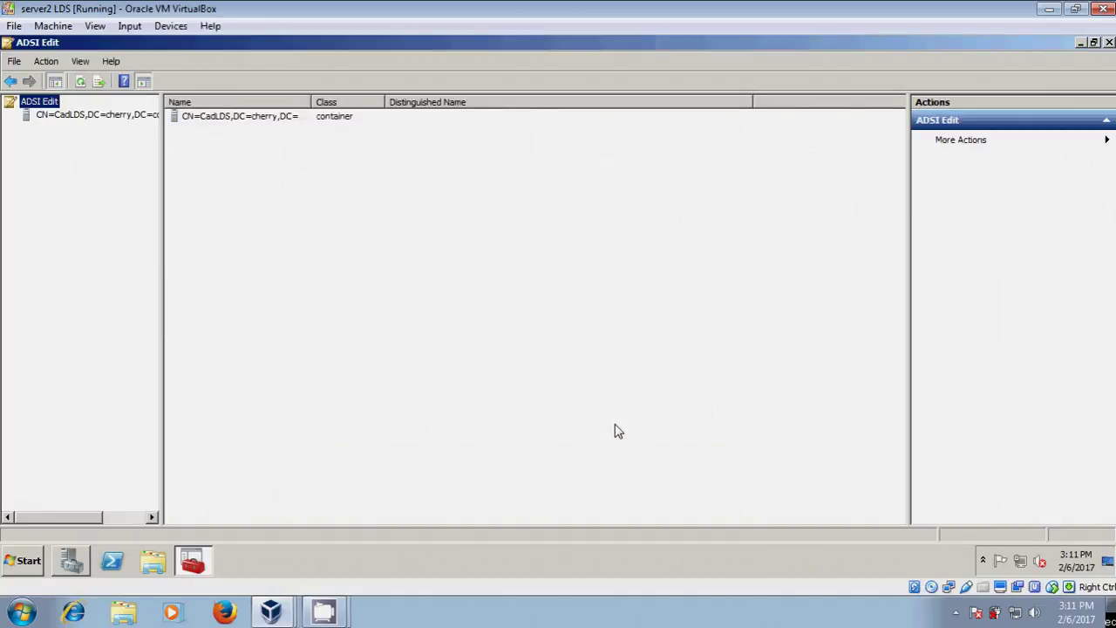
Step: Expand the CN=CadLDS,DC=cherry,DC=com partition and examine the CN=office container inside CN=Roles
left_click(42, 119)
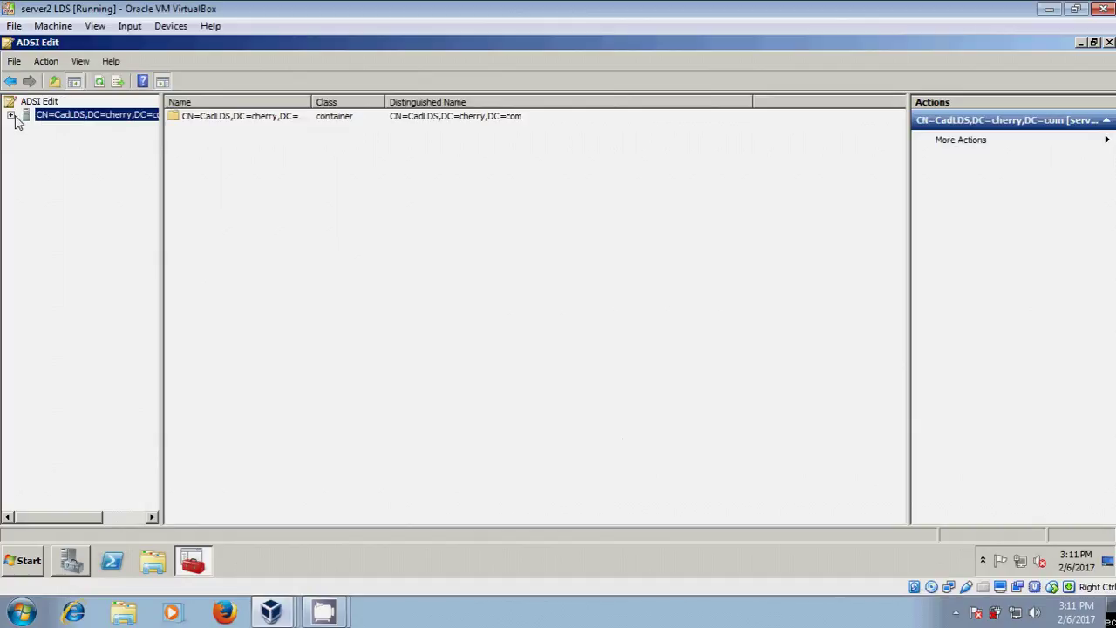
left_click(10, 115)
left_click(41, 129)
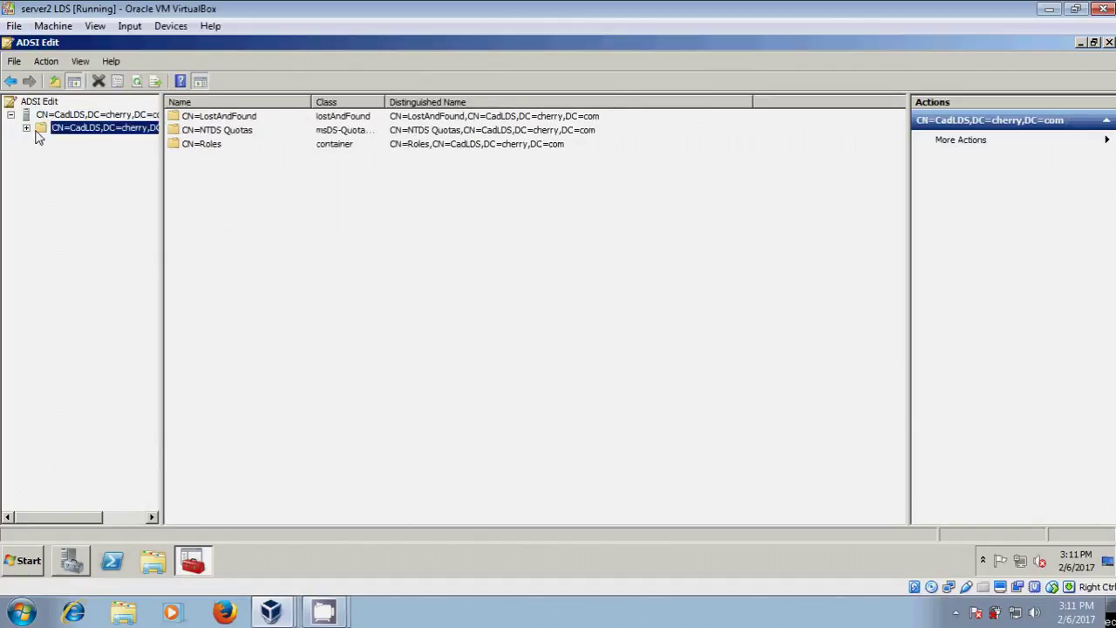
left_click(26, 129)
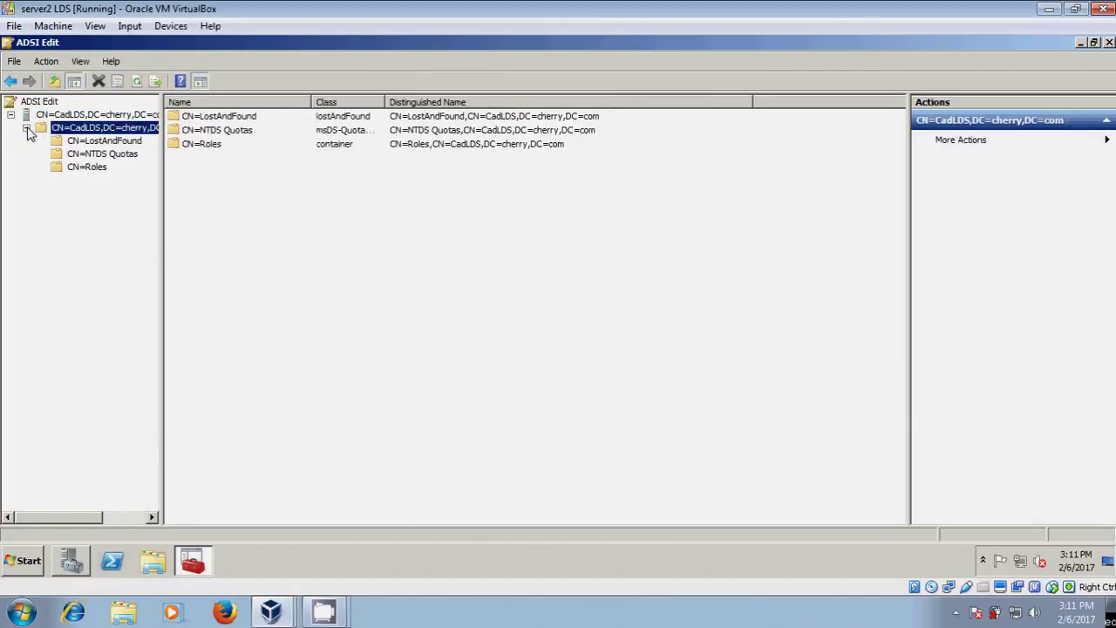
left_click(87, 168)
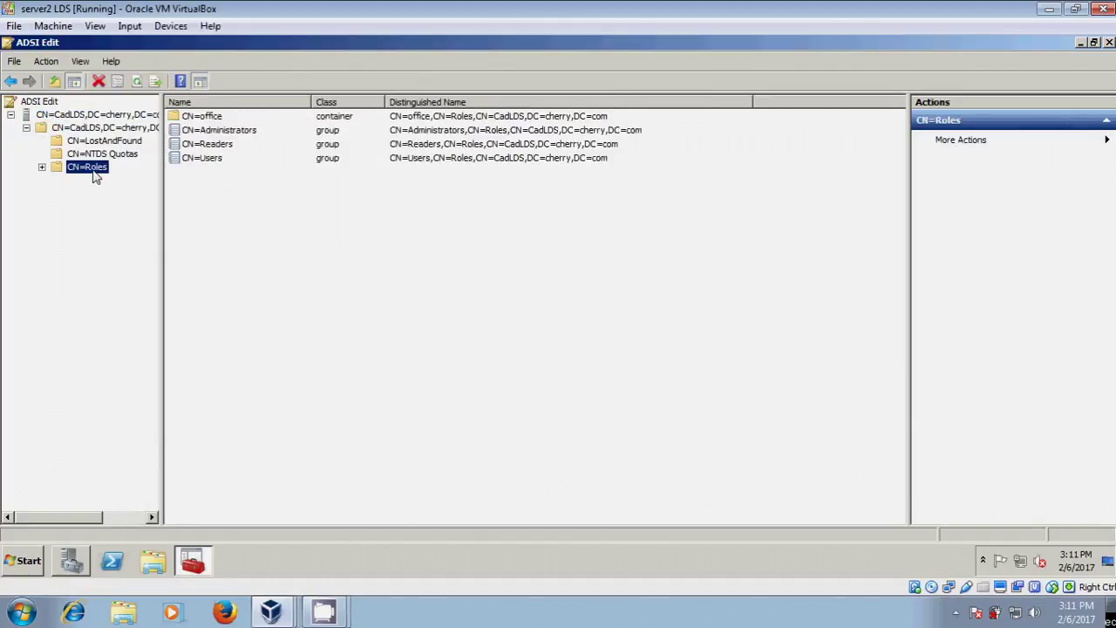
left_click(215, 120)
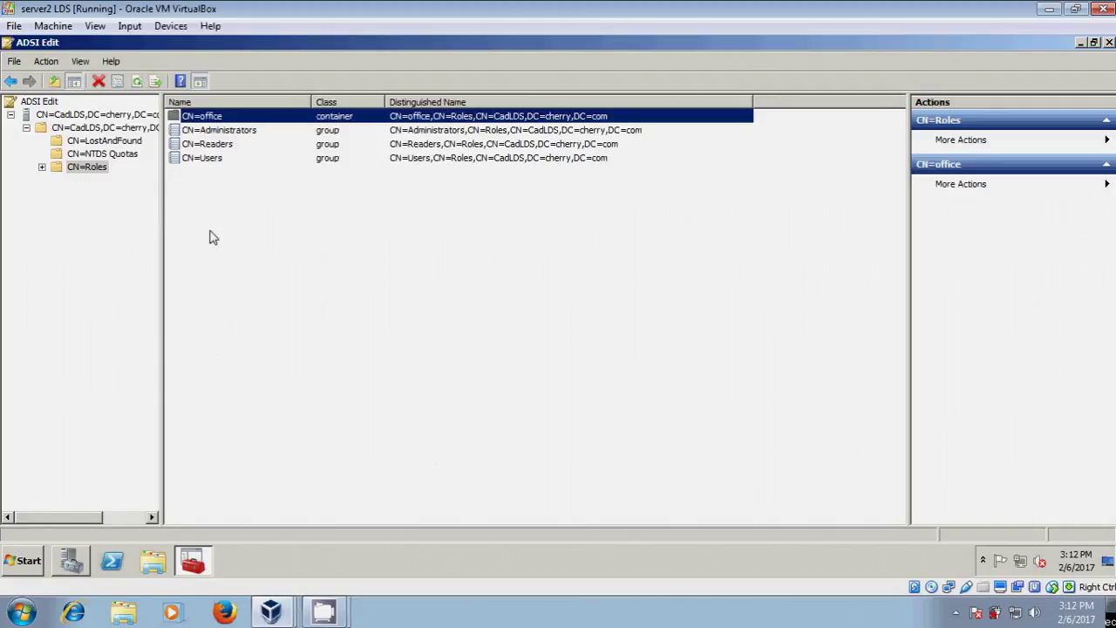
Step: Switch to the server1 LDS Clone virtual machine and open Active Directory Sites and Services maximized
mouse_move(270, 610)
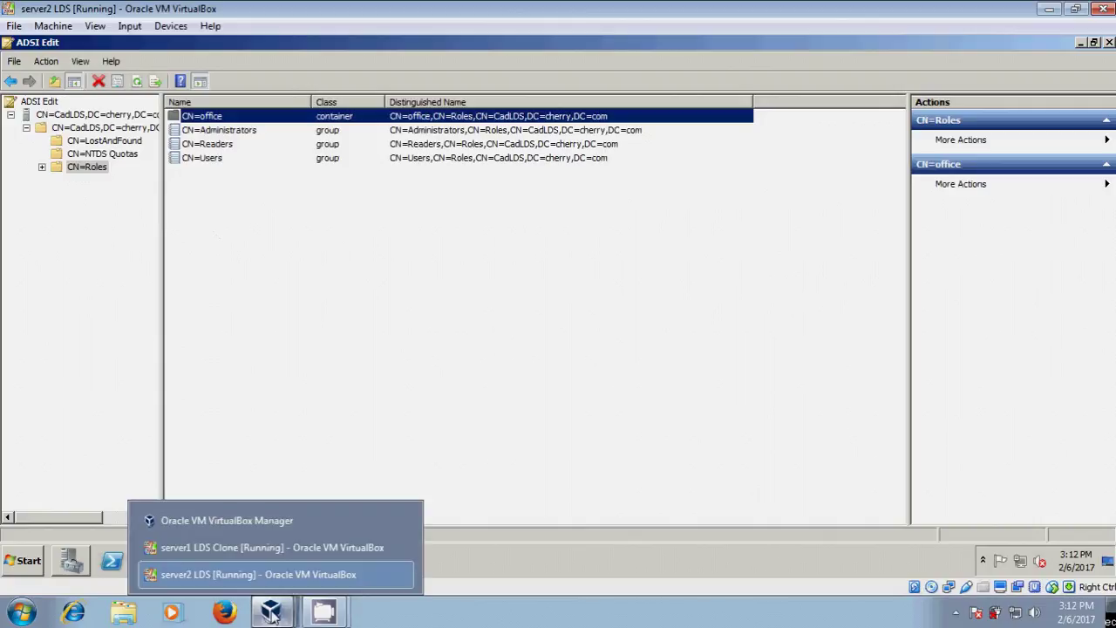
left_click(279, 571)
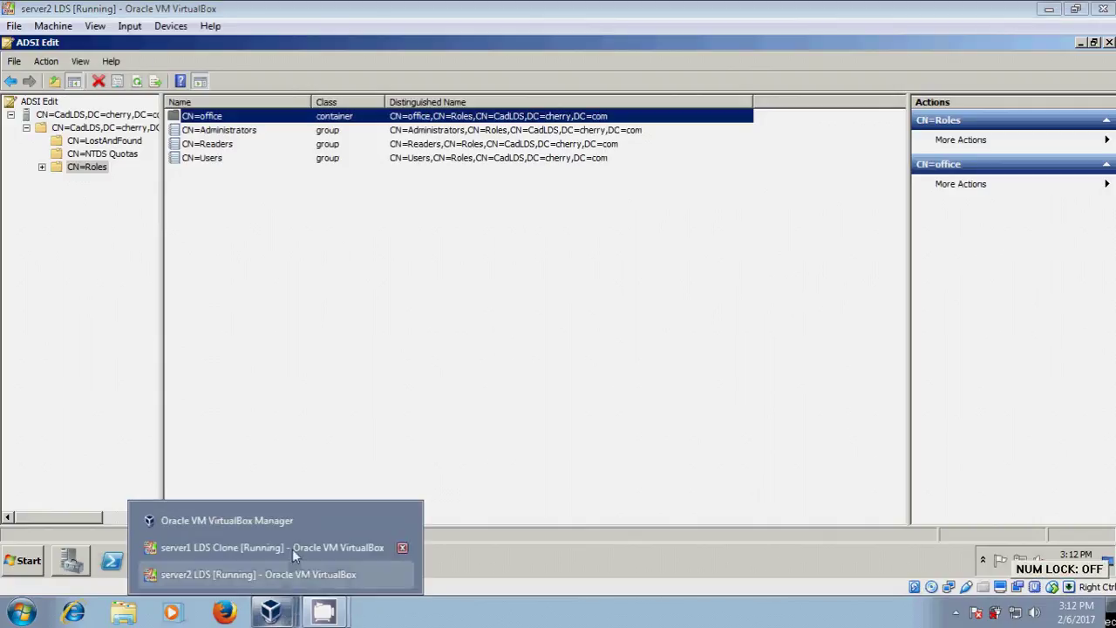
left_click(292, 548)
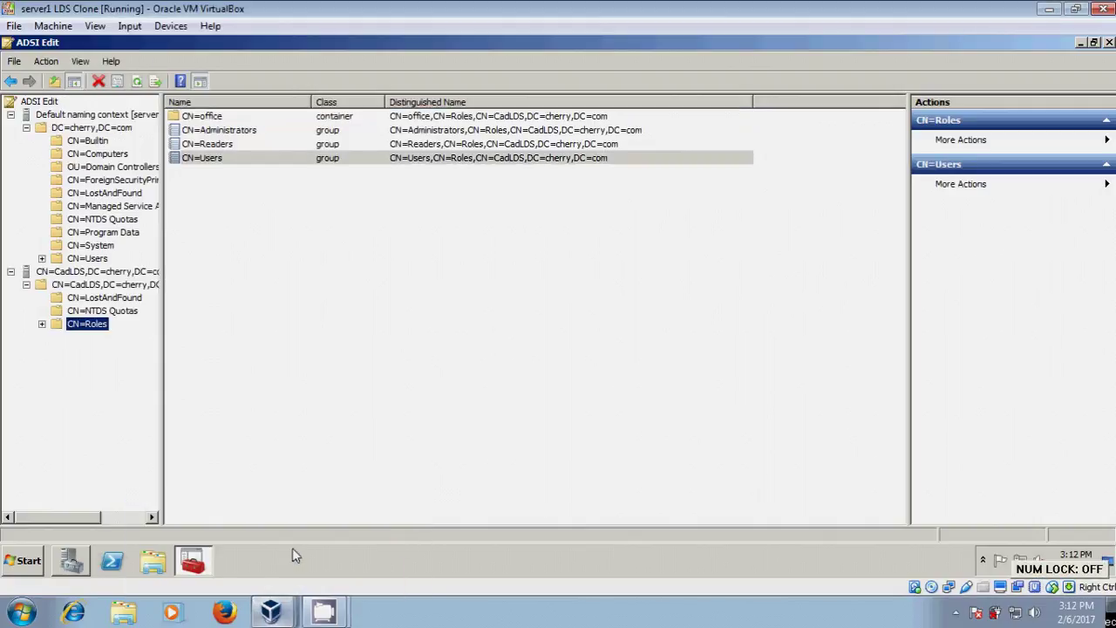
left_click(24, 562)
mouse_move(291, 426)
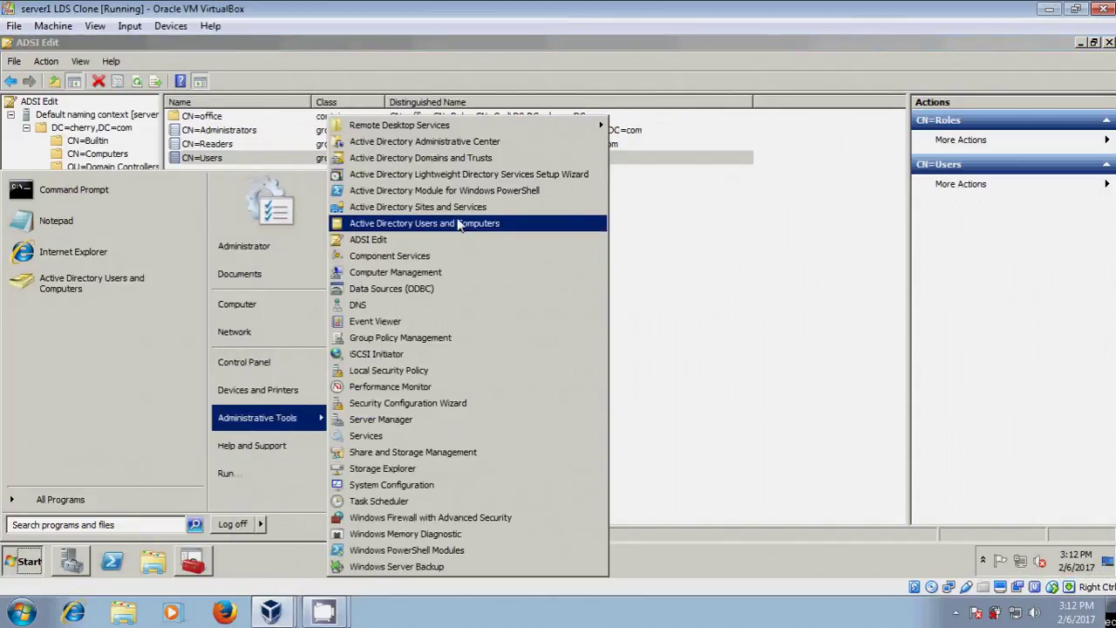
left_click(479, 207)
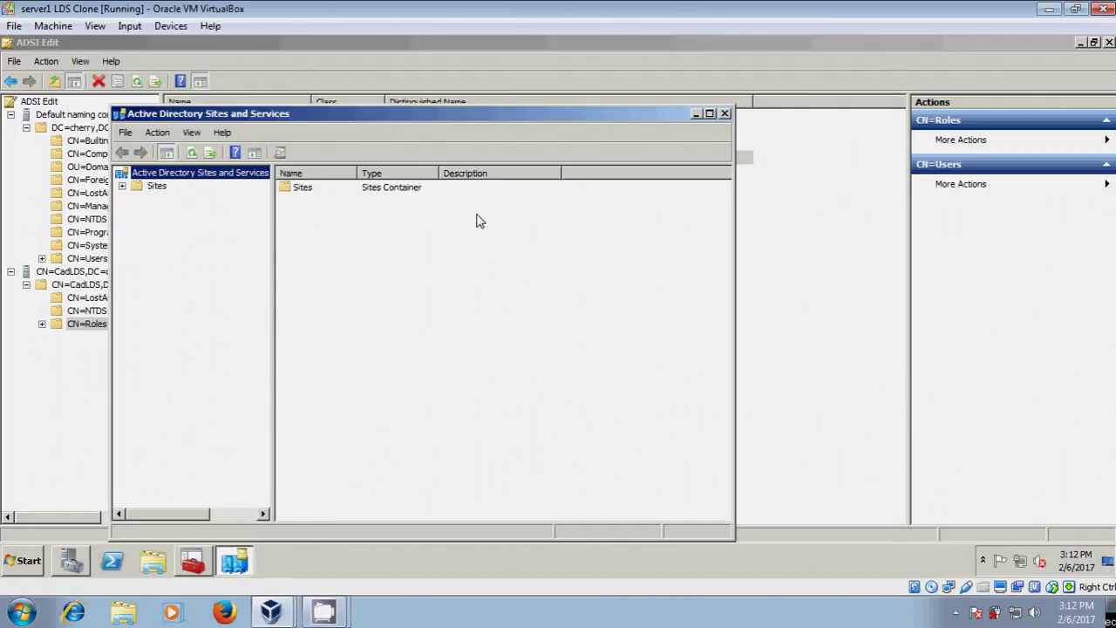
left_click(714, 113)
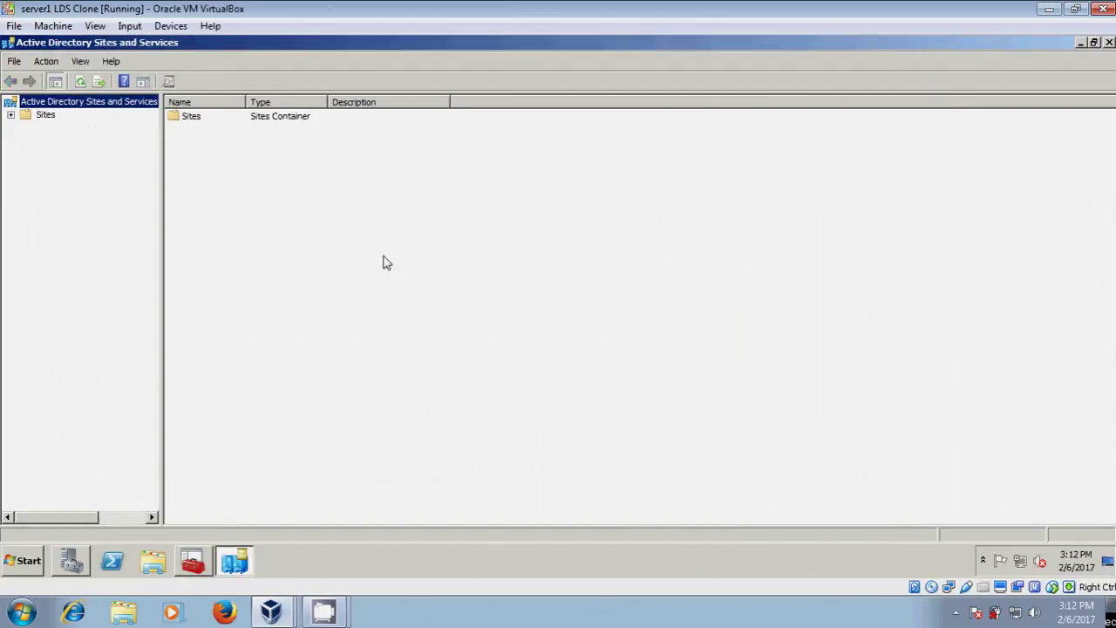
Step: Examine the servers under Default-First-Site-Name and the contents of SERVER1
left_click(10, 115)
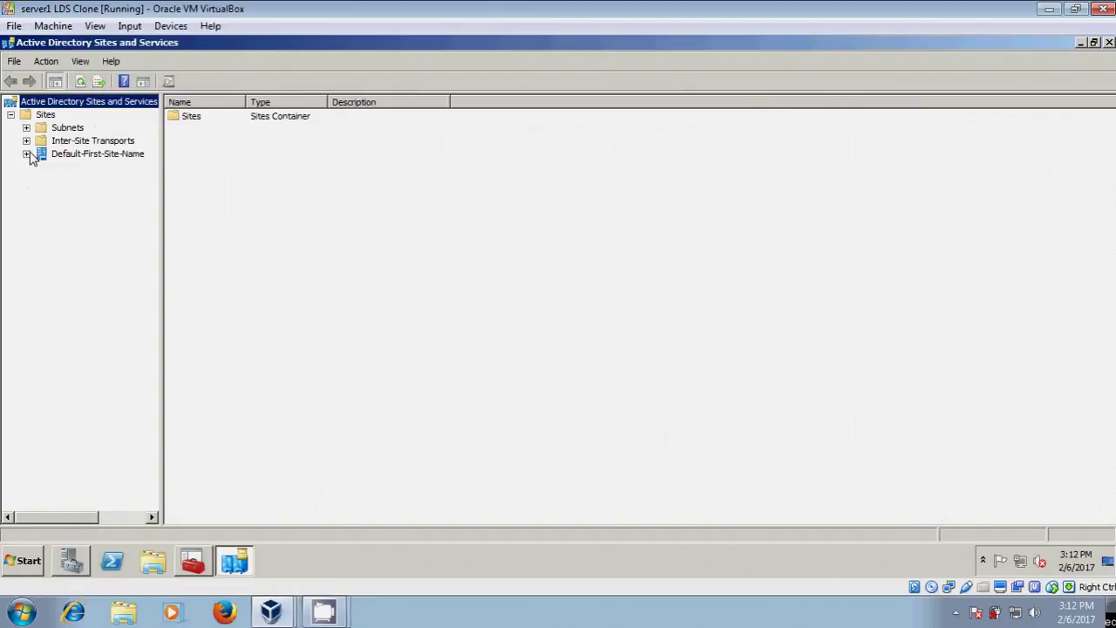
left_click(26, 153)
left_click(42, 166)
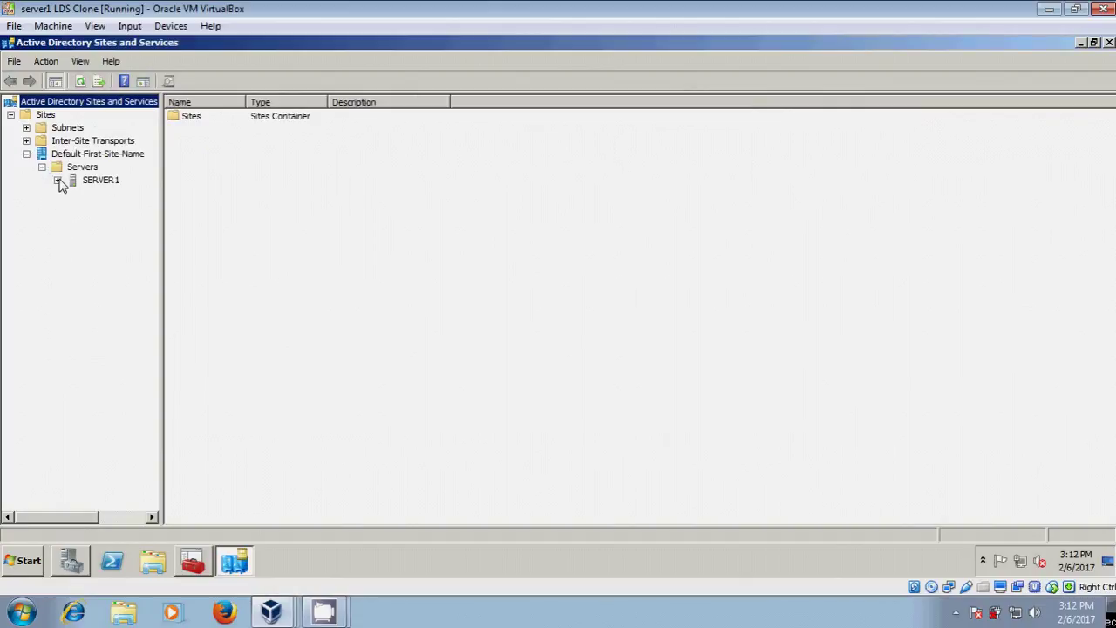
left_click(58, 181)
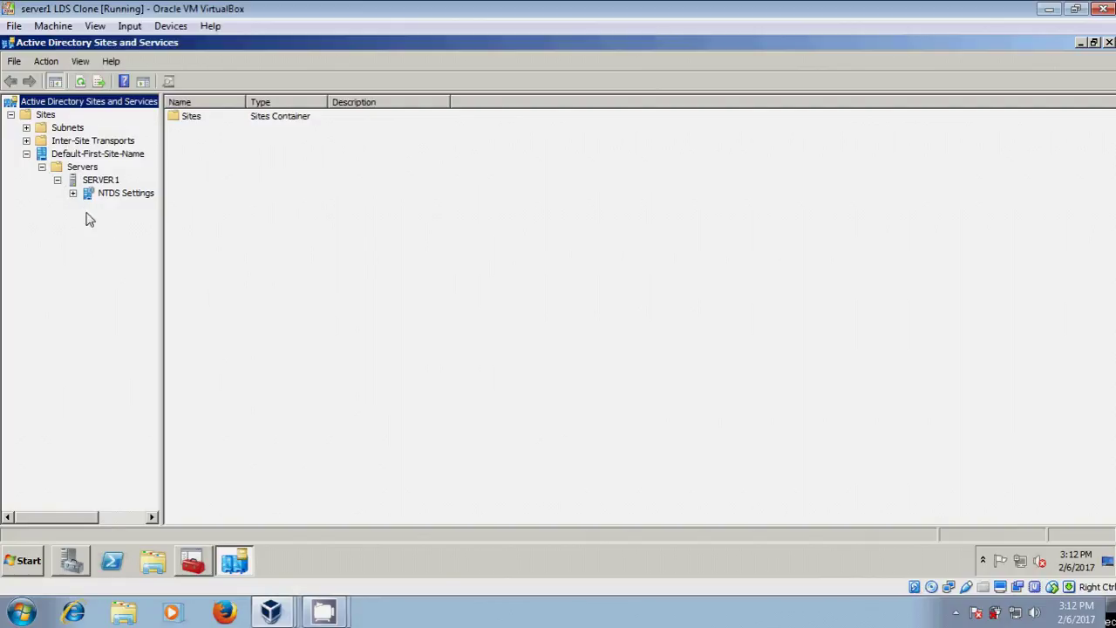
left_click(57, 181)
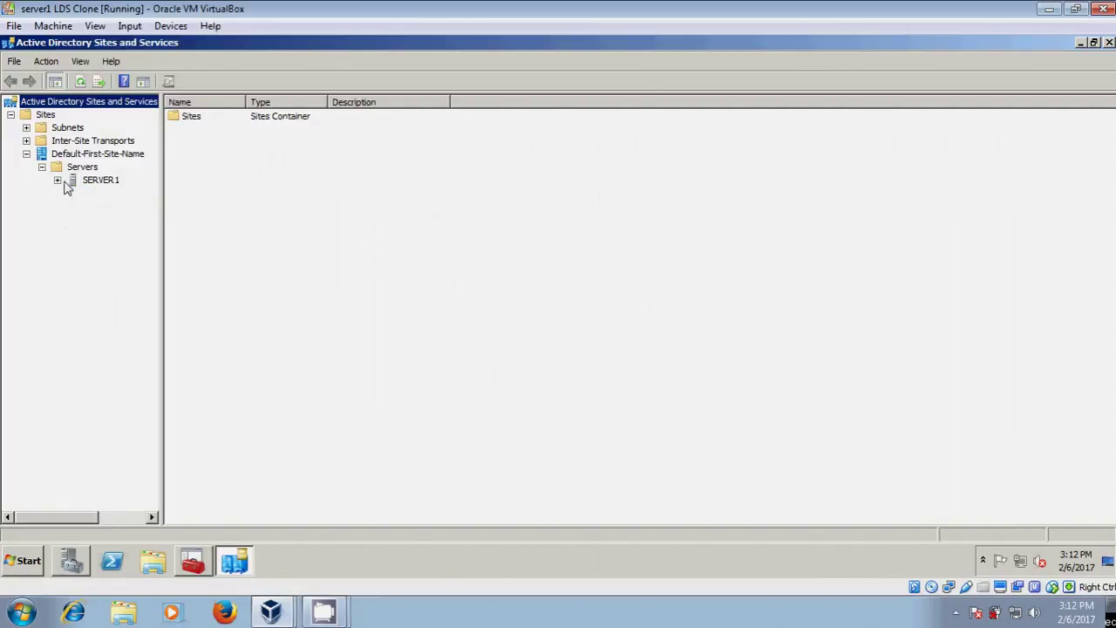
Step: Change the directory server to the AD LDS instance server1:50000 and agree to administer its forest
right_click(116, 106)
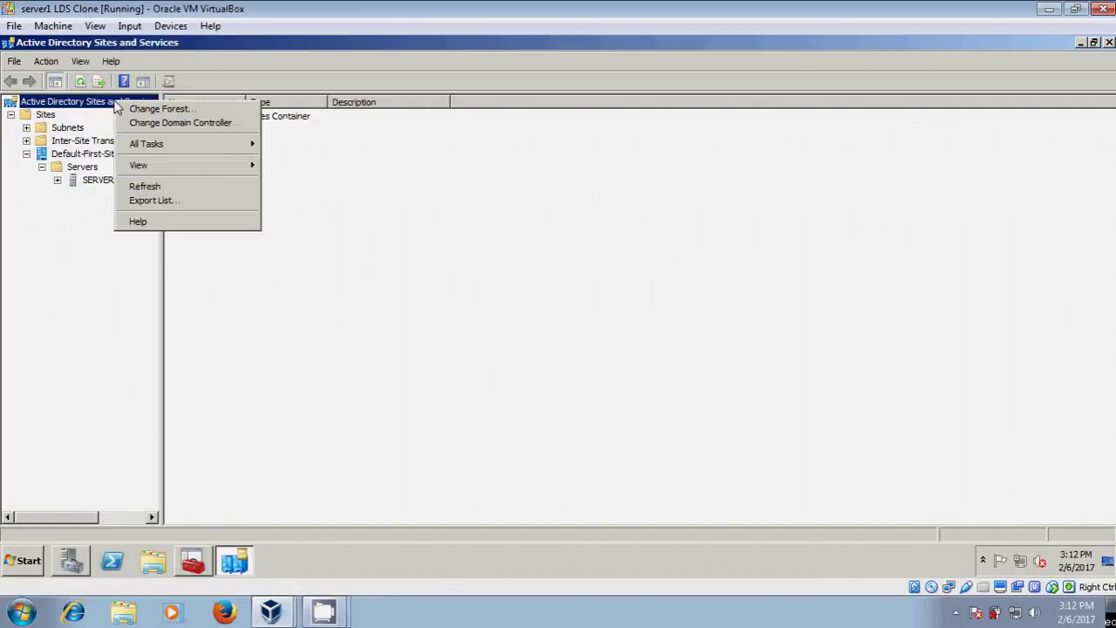
left_click(206, 126)
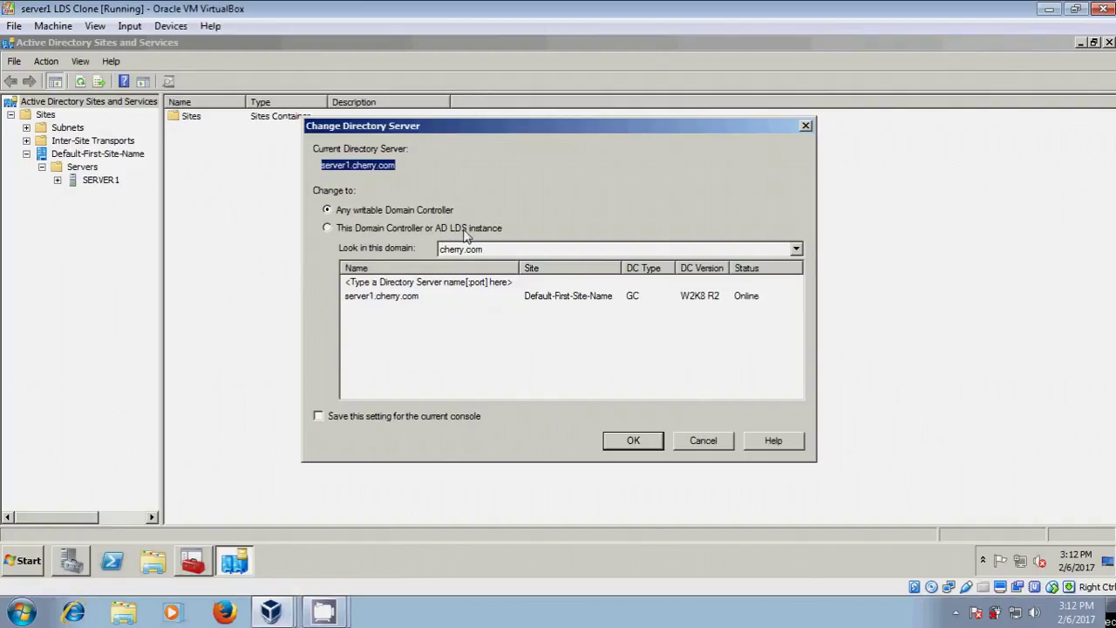
left_click(328, 229)
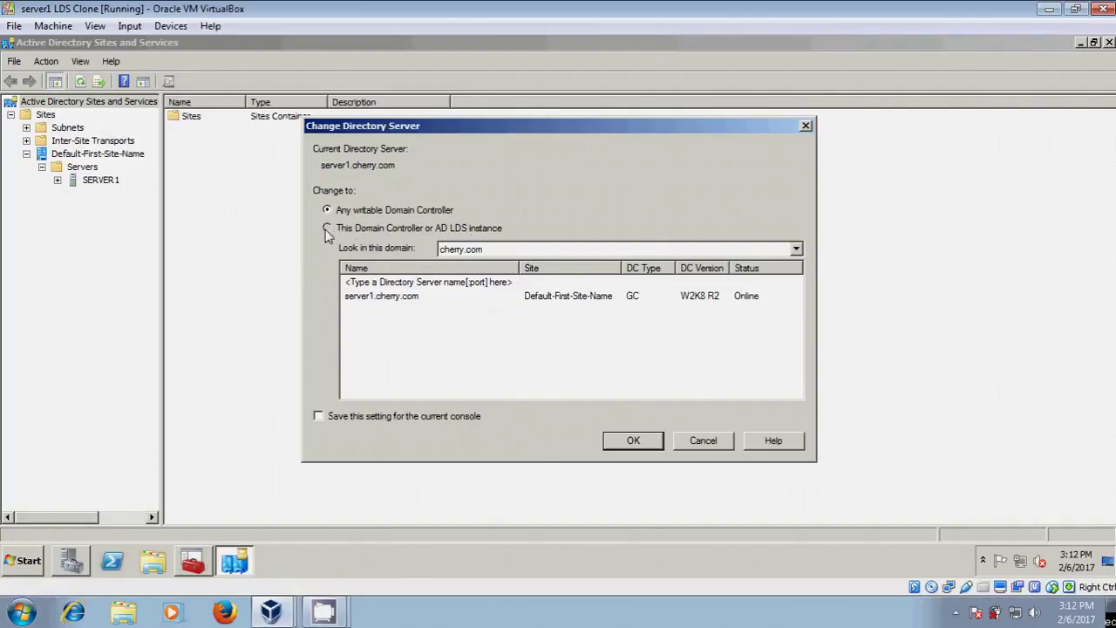
left_click(452, 288)
left_click(452, 288)
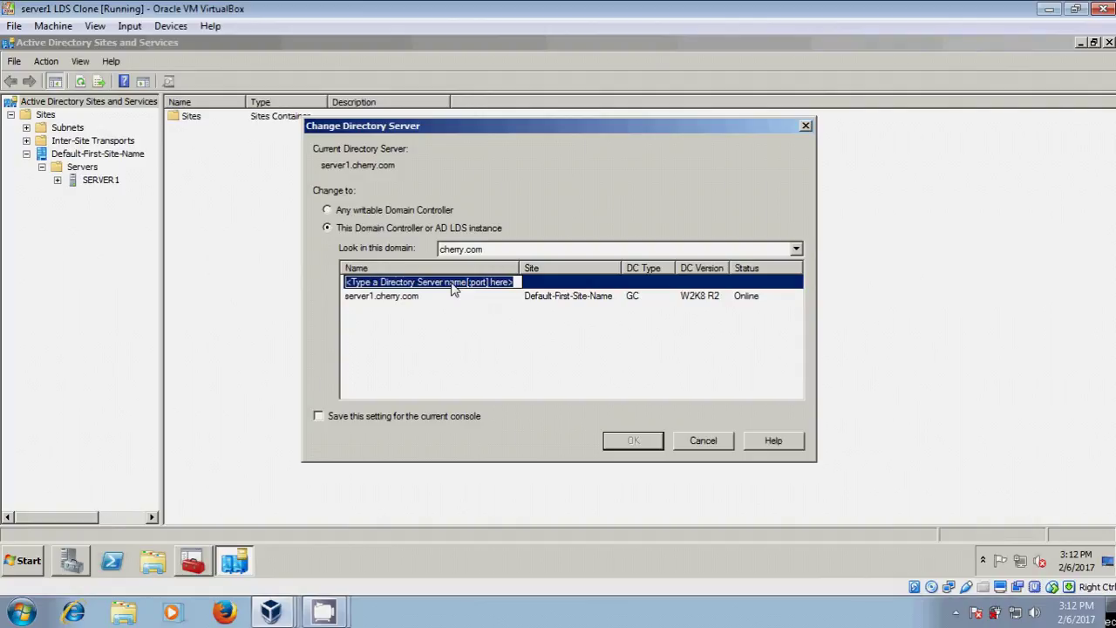
type("server1")
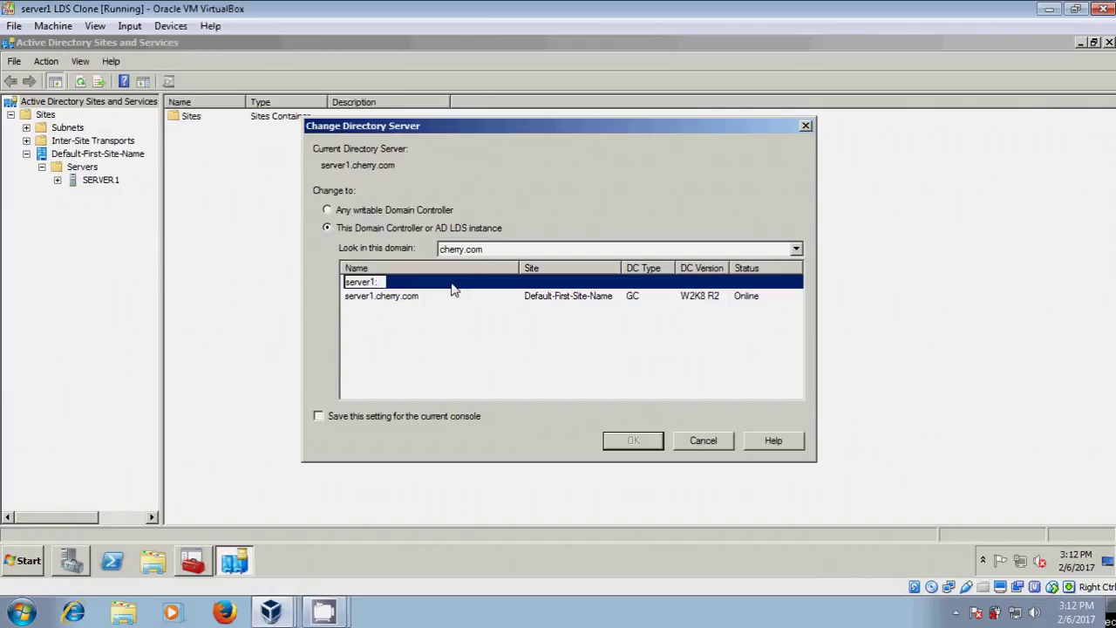
type(":50000")
left_click(436, 359)
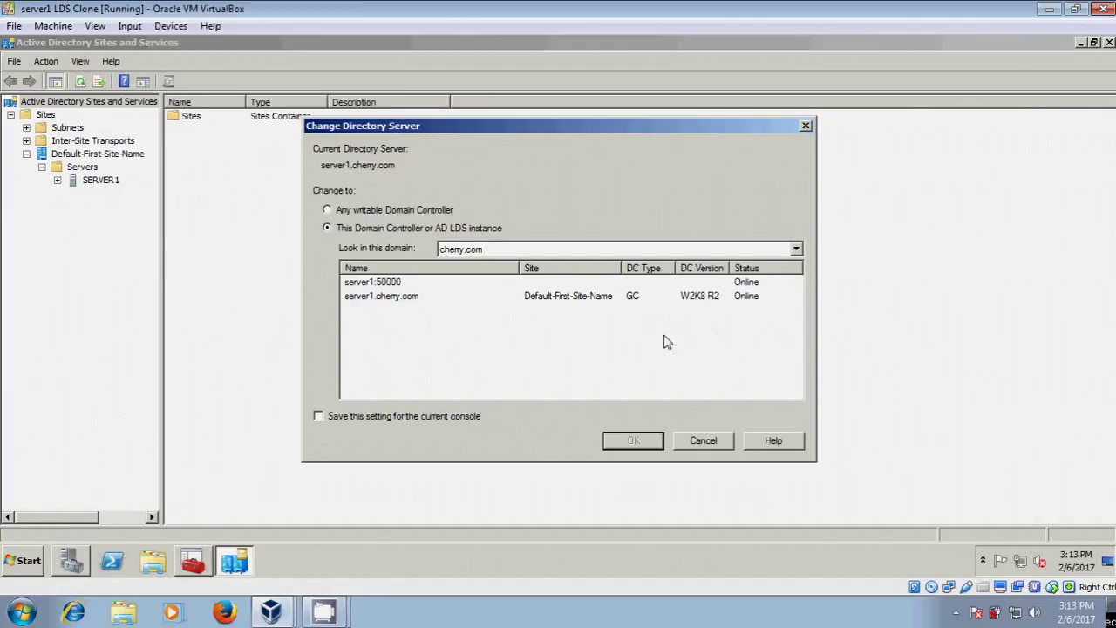
left_click(390, 286)
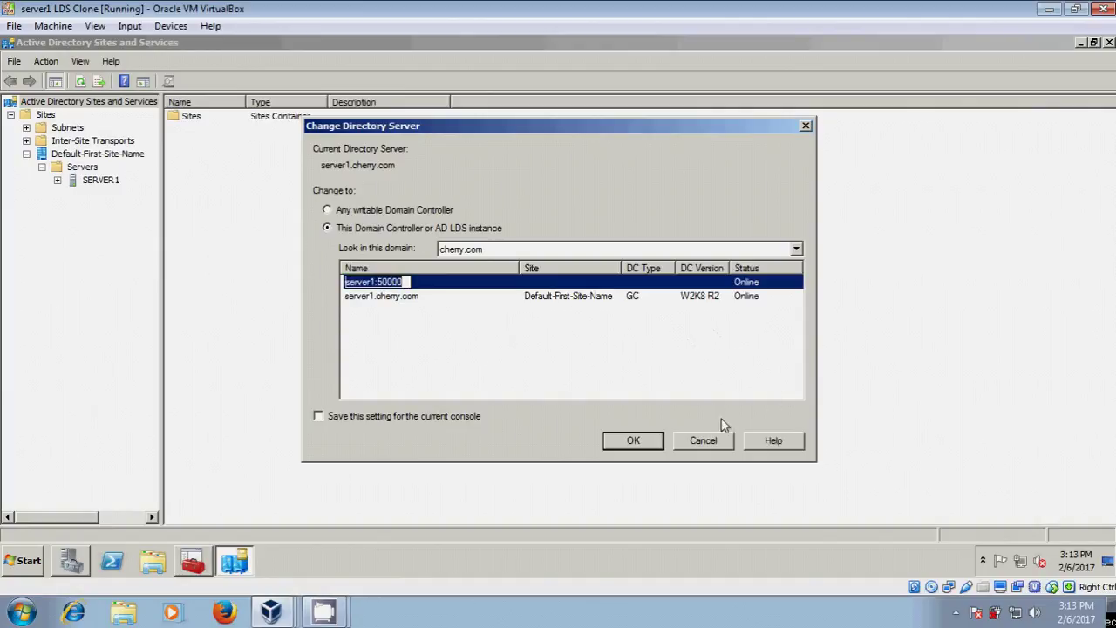
left_click(635, 441)
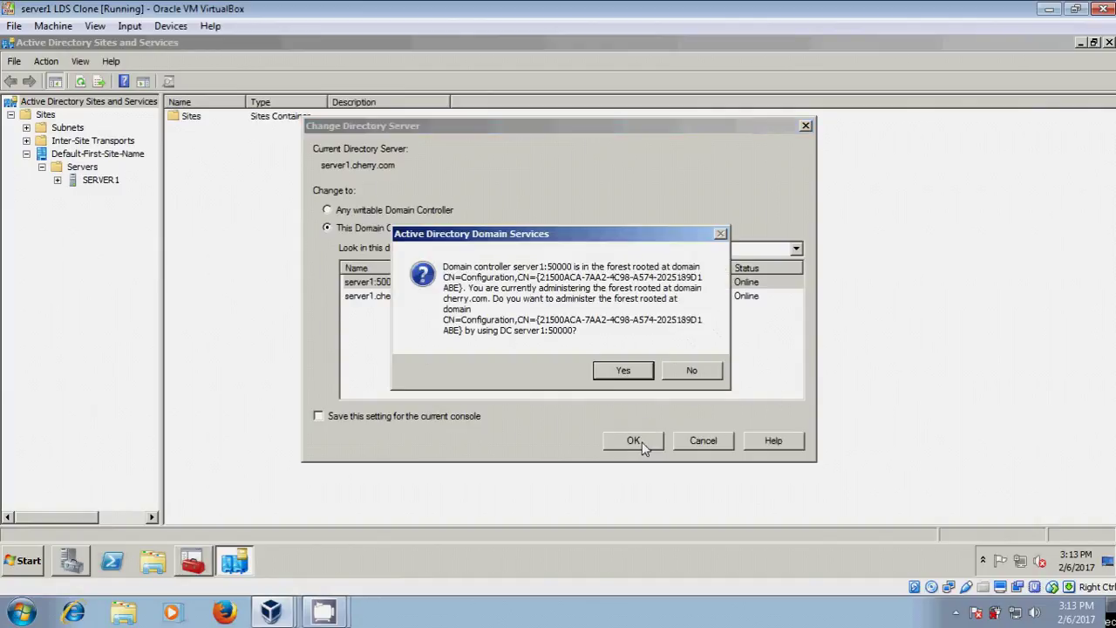
left_click(623, 371)
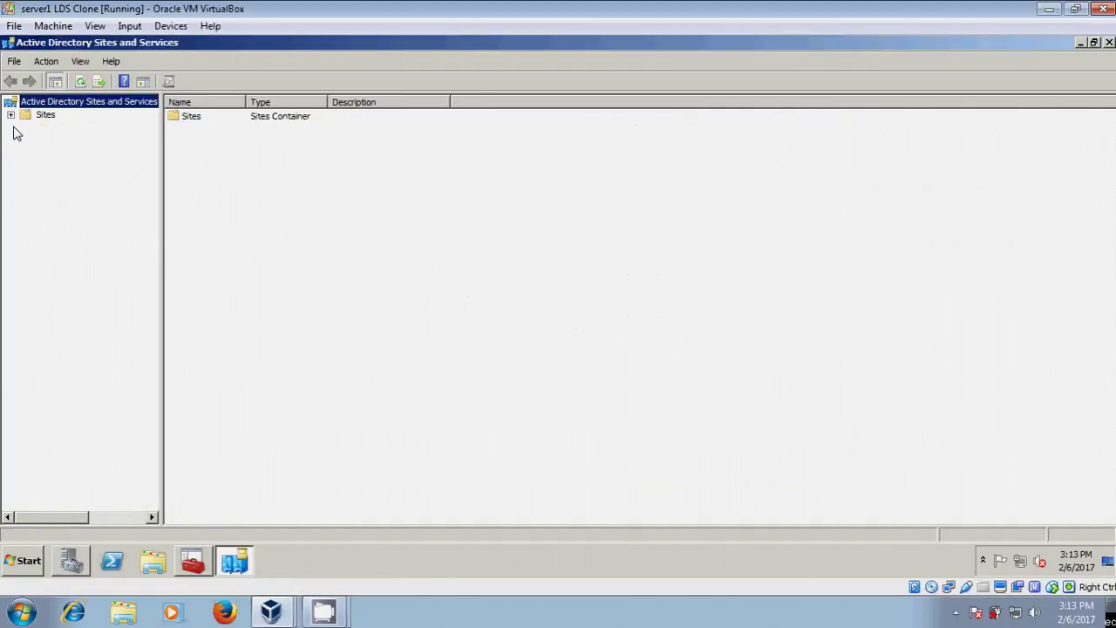
Step: Expand the servers under Default-First-Site-Name and examine the NTDS Settings of SERVER$CadLDS and SERVER1$CadLDS
left_click(11, 115)
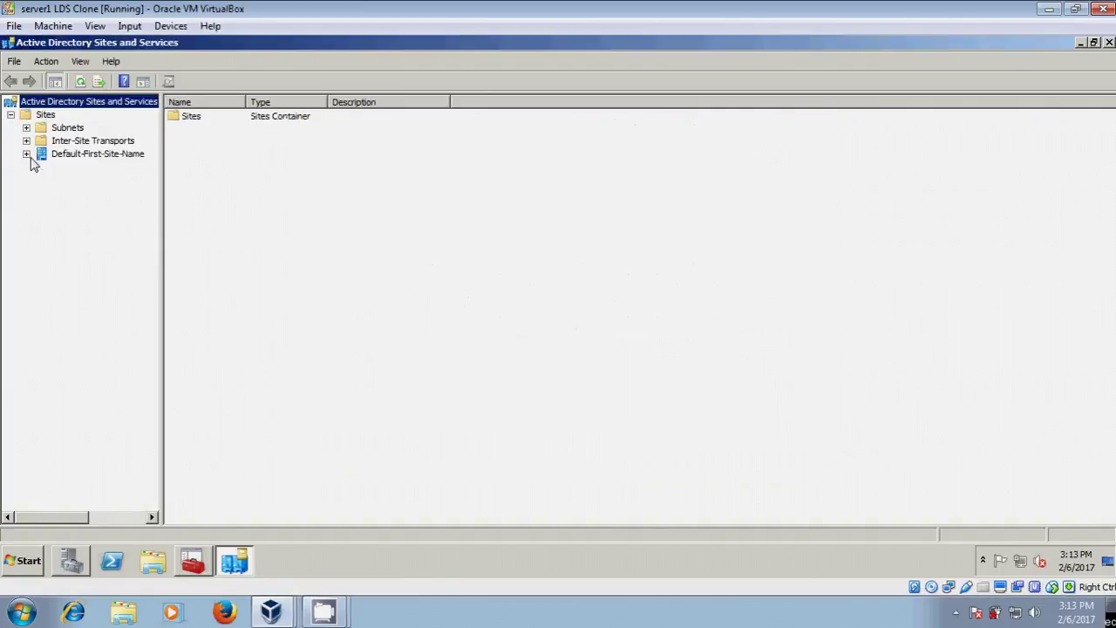
left_click(27, 154)
left_click(42, 166)
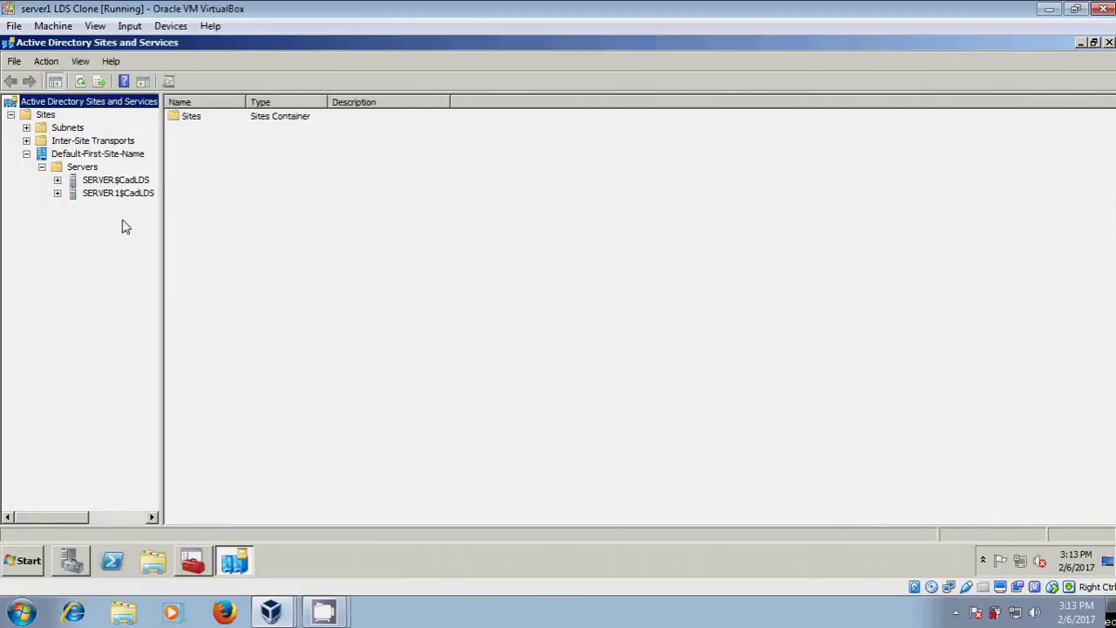
left_click(57, 180)
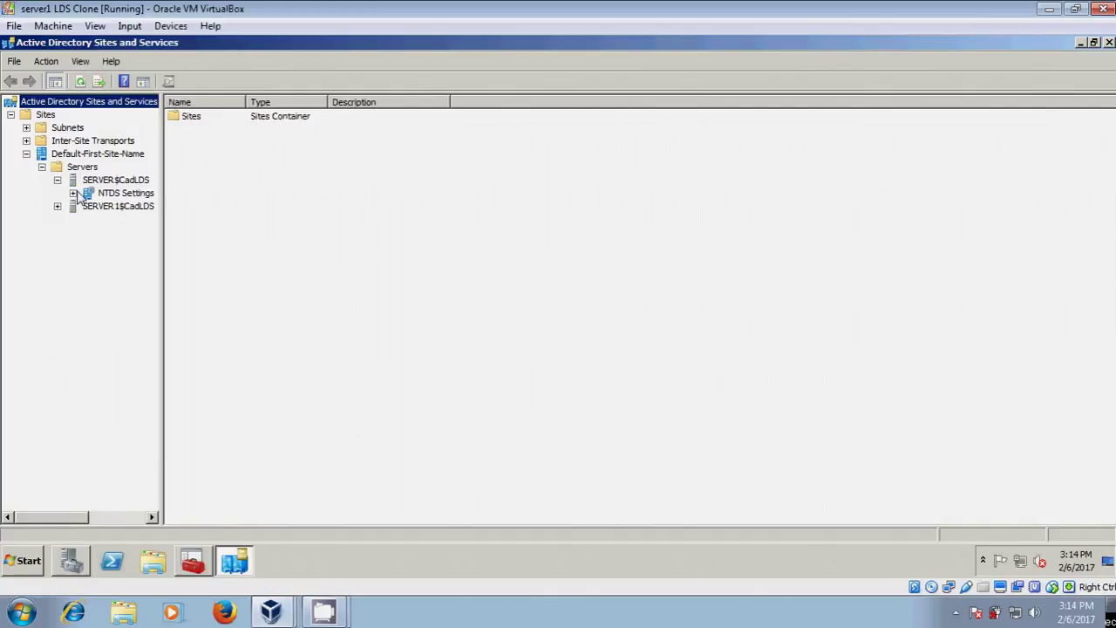
left_click(72, 193)
left_click_drag(163, 192, 210, 192)
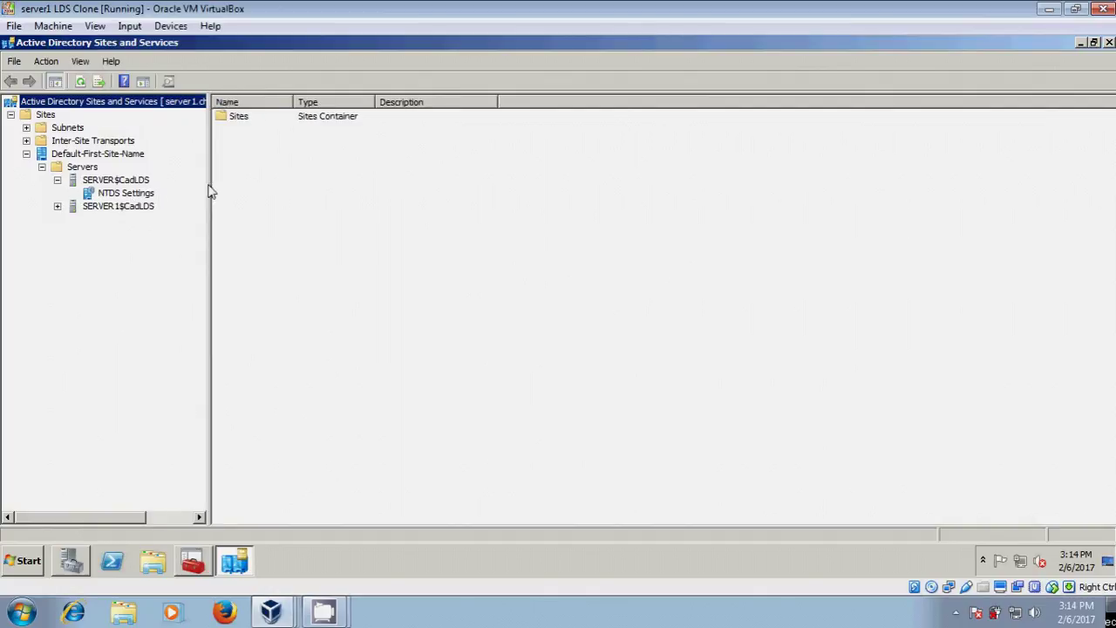
left_click(127, 197)
left_click(58, 207)
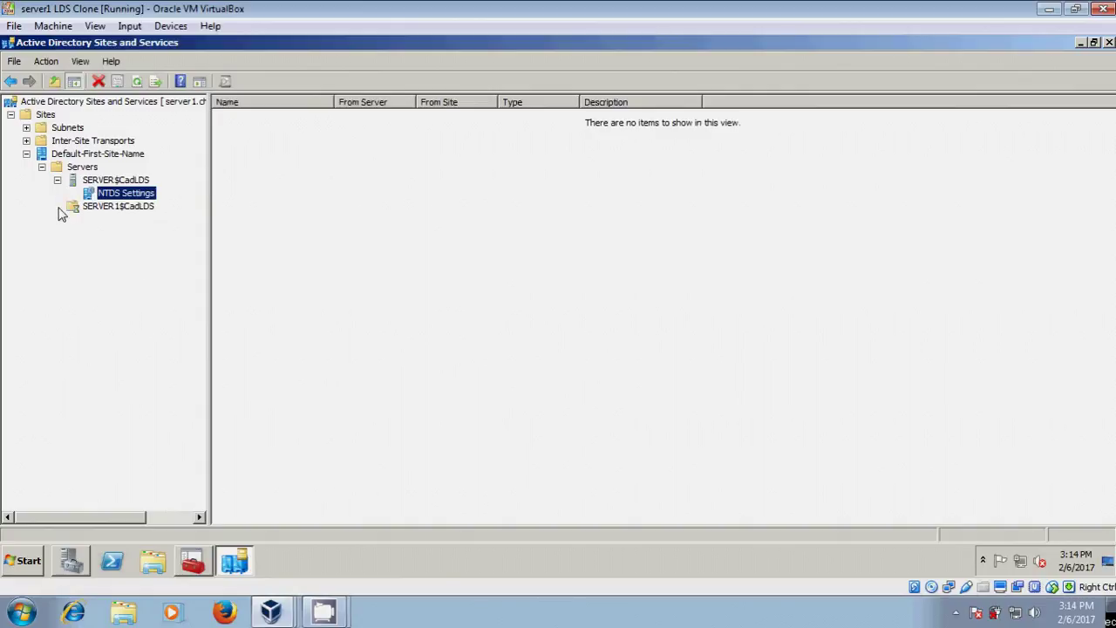
left_click(73, 219)
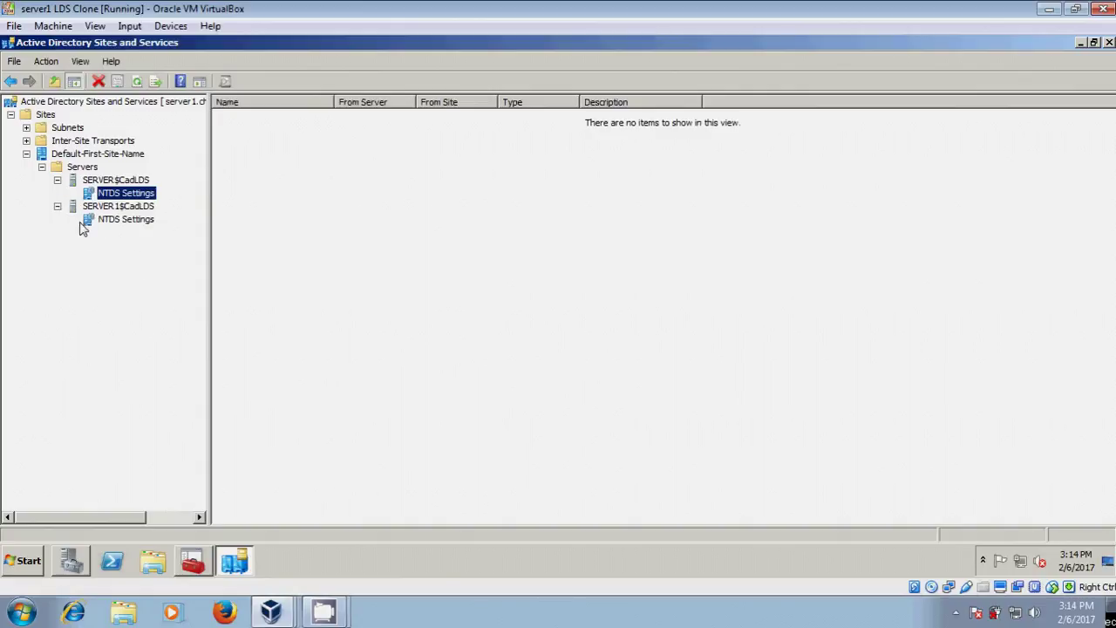
Step: Create a new connection from SERVER$CadLDS in the NTDS Settings of SERVER1$CadLDS, keeping the suggested name
left_click(138, 224)
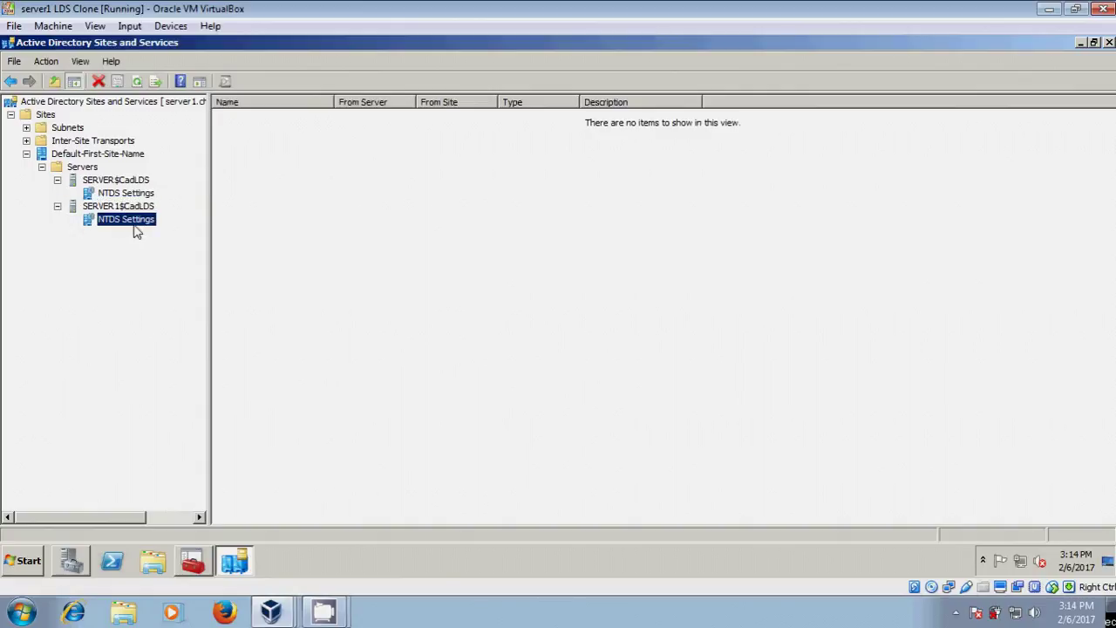
right_click(144, 227)
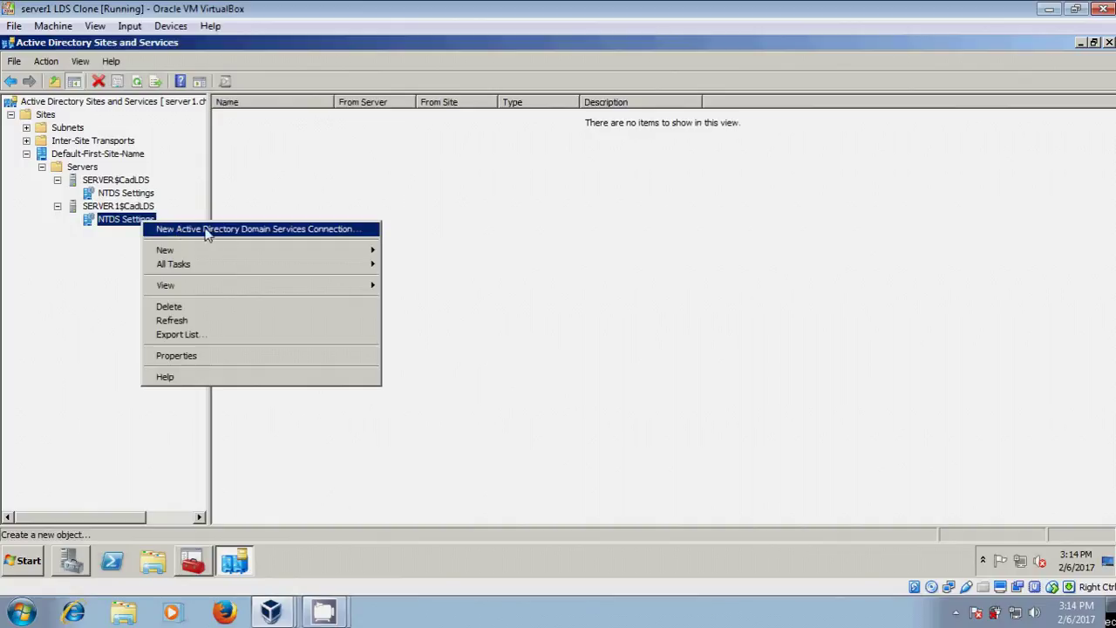
left_click(331, 236)
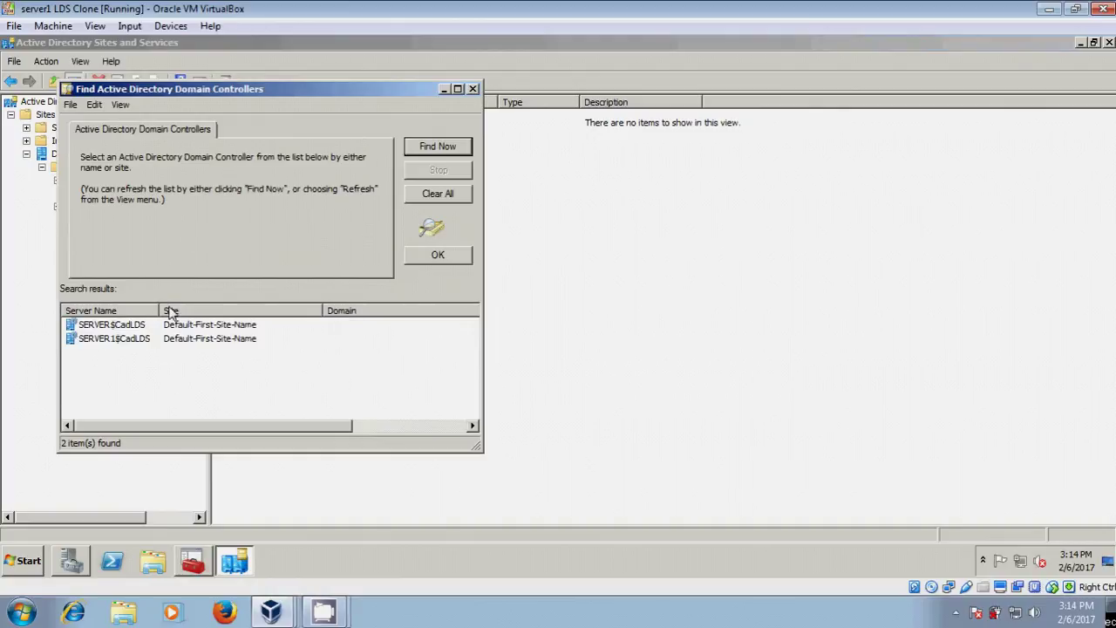
left_click(106, 327)
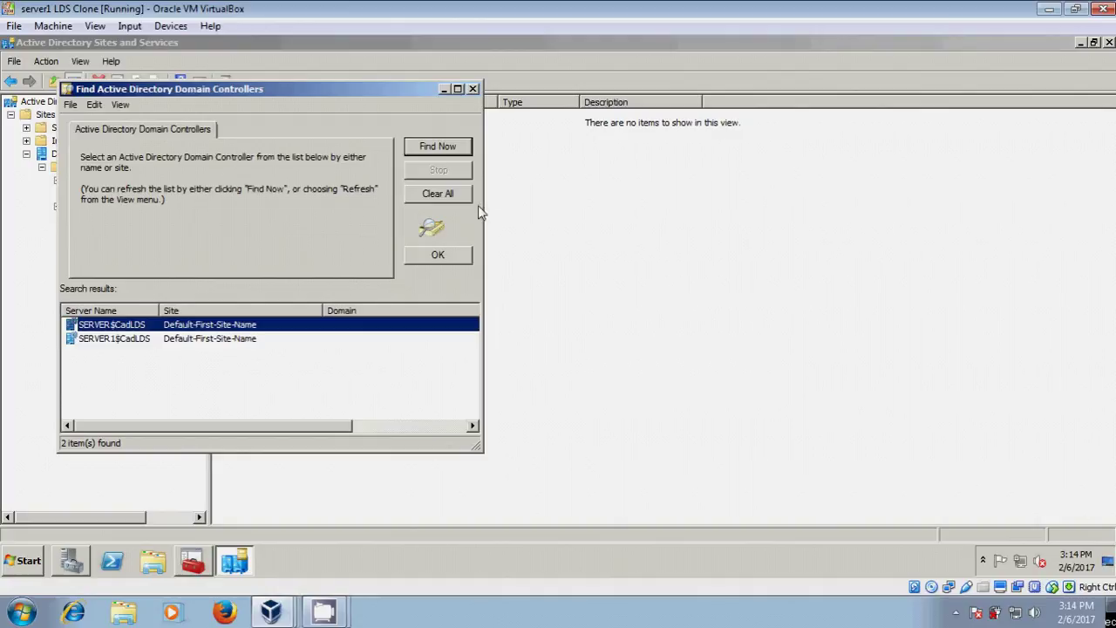
left_click(440, 255)
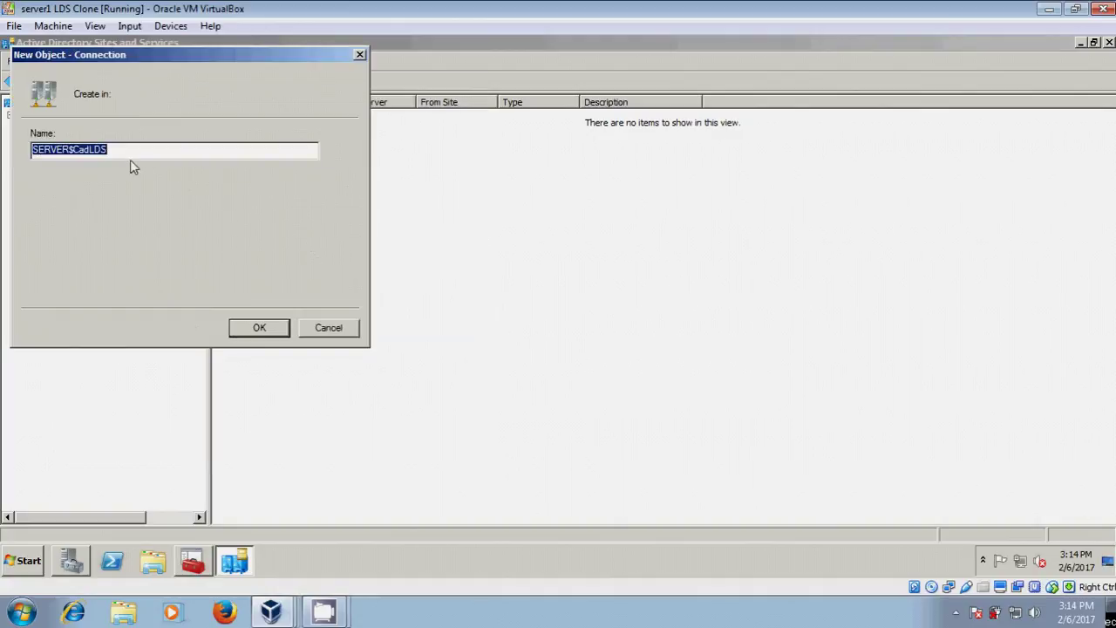
left_click(276, 331)
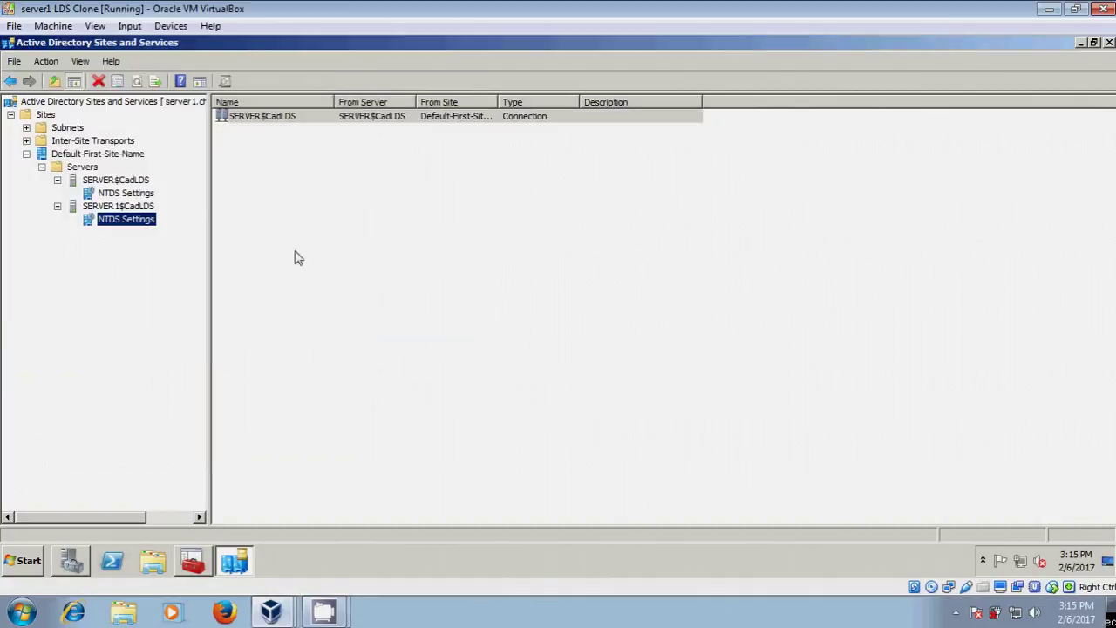
Step: Create a new connection from SERVER1$CadLDS in the NTDS Settings of SERVER$CadLDS, keeping the suggested name
left_click(131, 194)
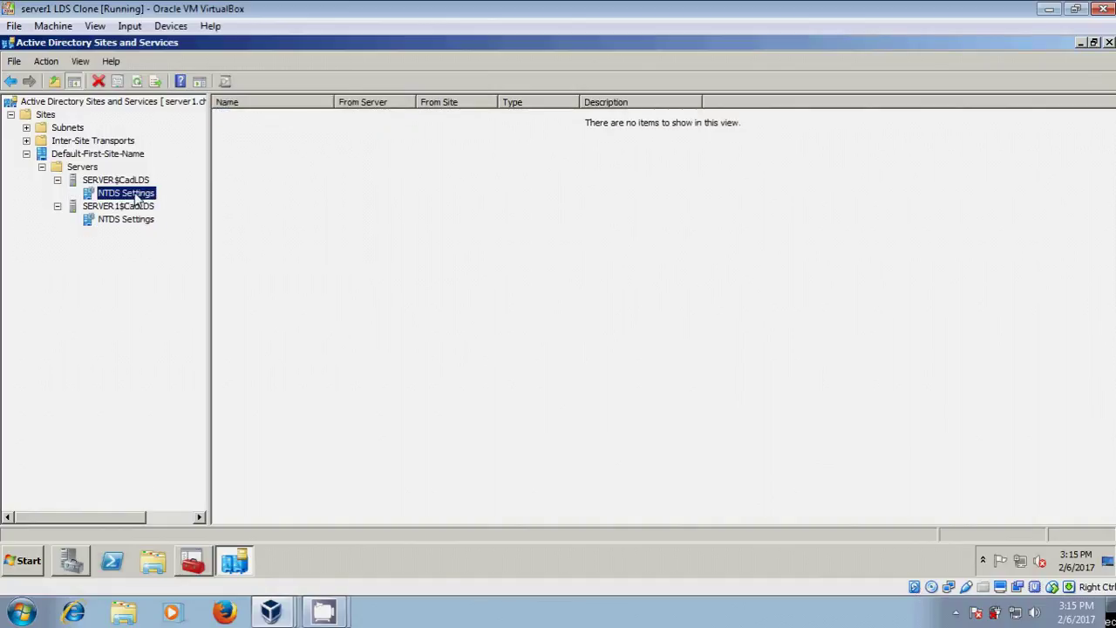
right_click(137, 200)
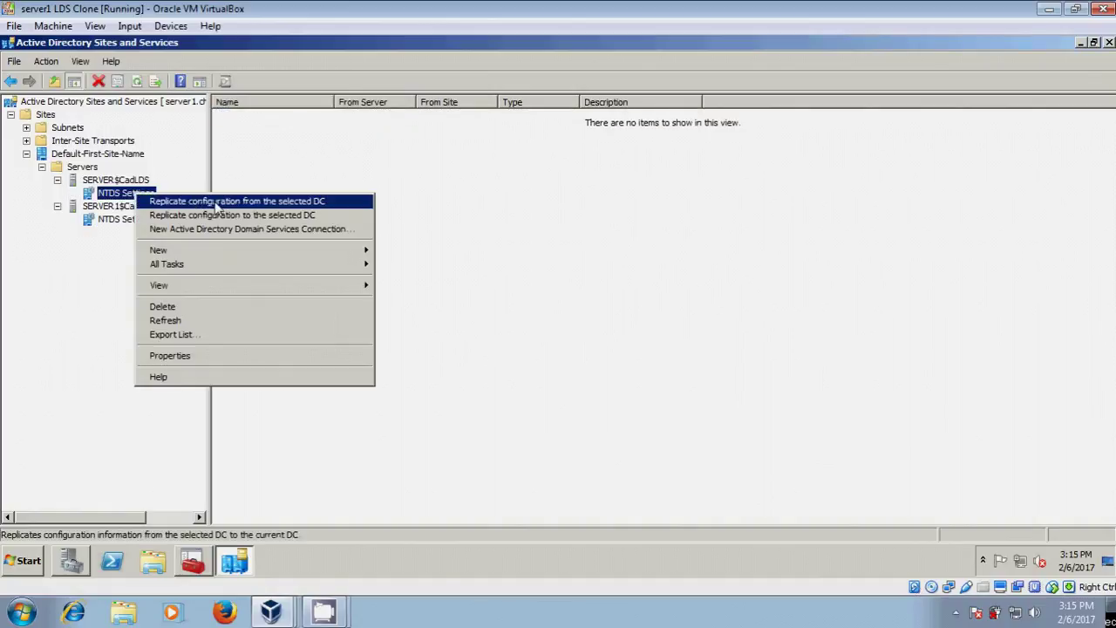
left_click(251, 231)
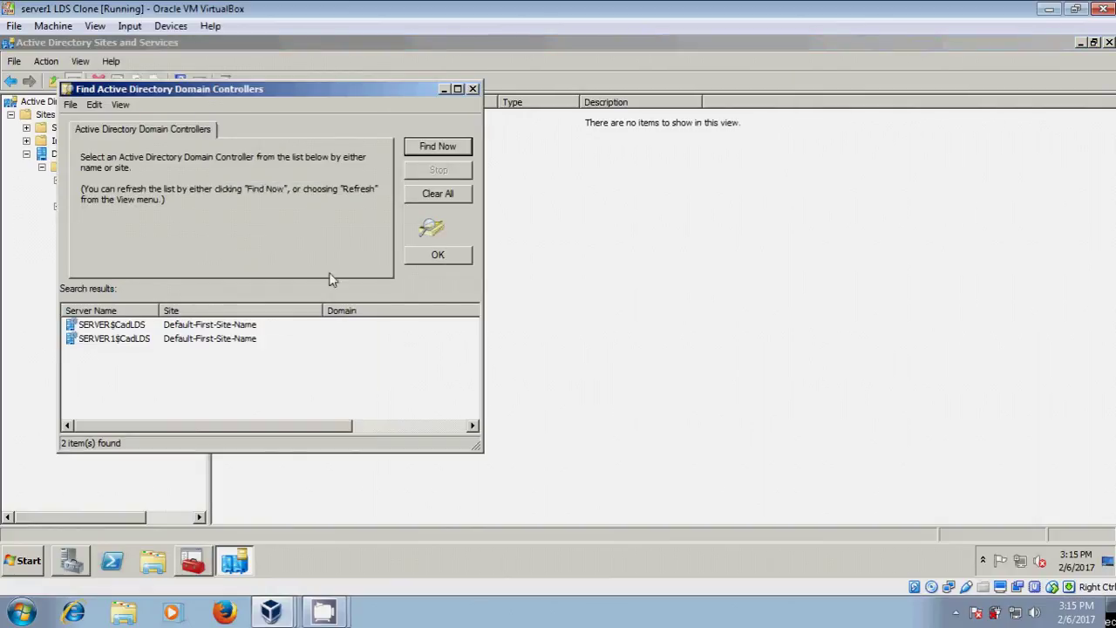
left_click(112, 340)
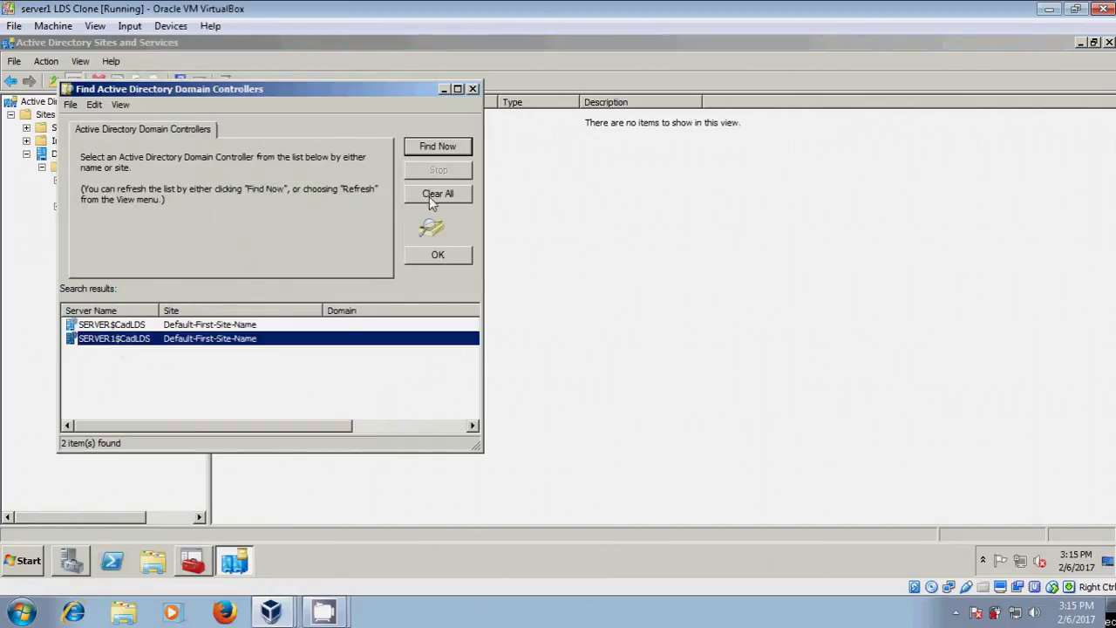
left_click(438, 255)
left_click(281, 326)
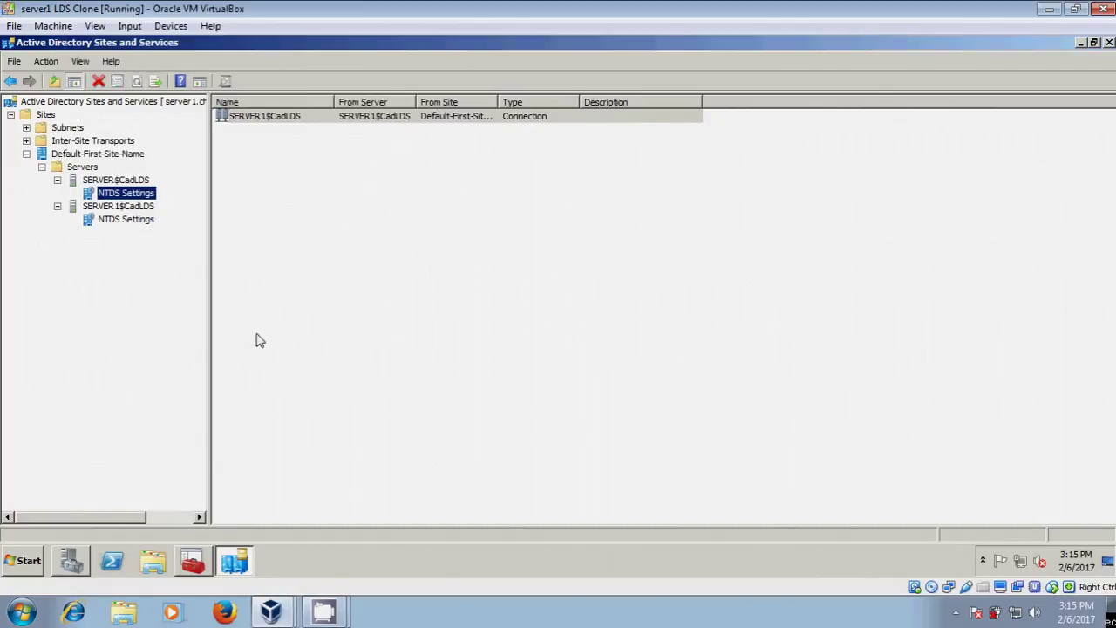
Step: Rename the site Default-First-Site-Name as Block1
left_click(133, 157)
right_click(136, 159)
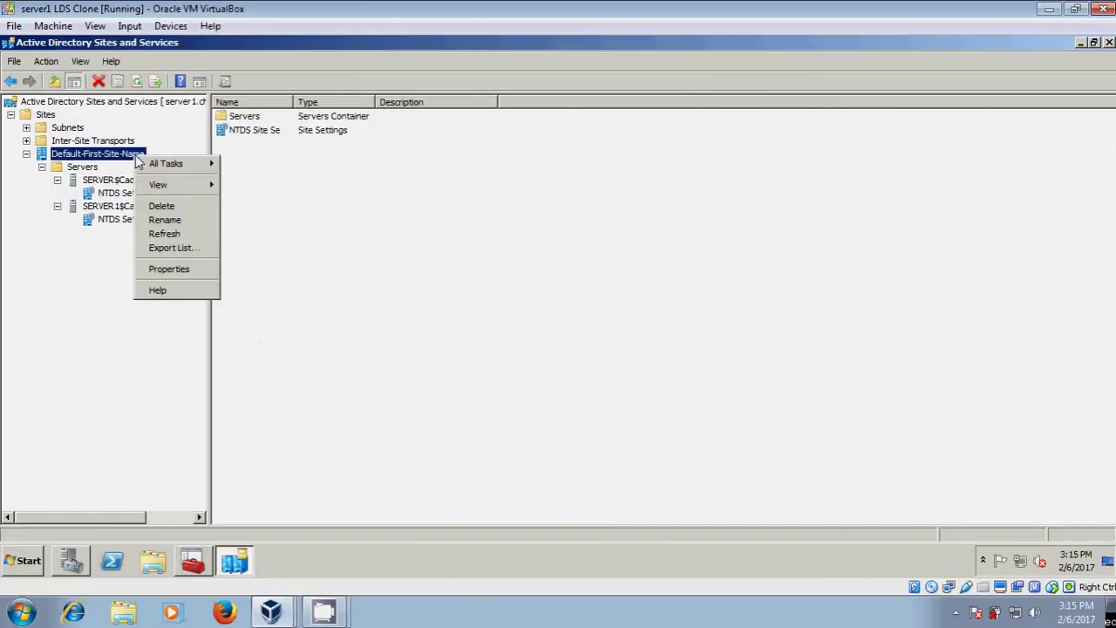
left_click(194, 221)
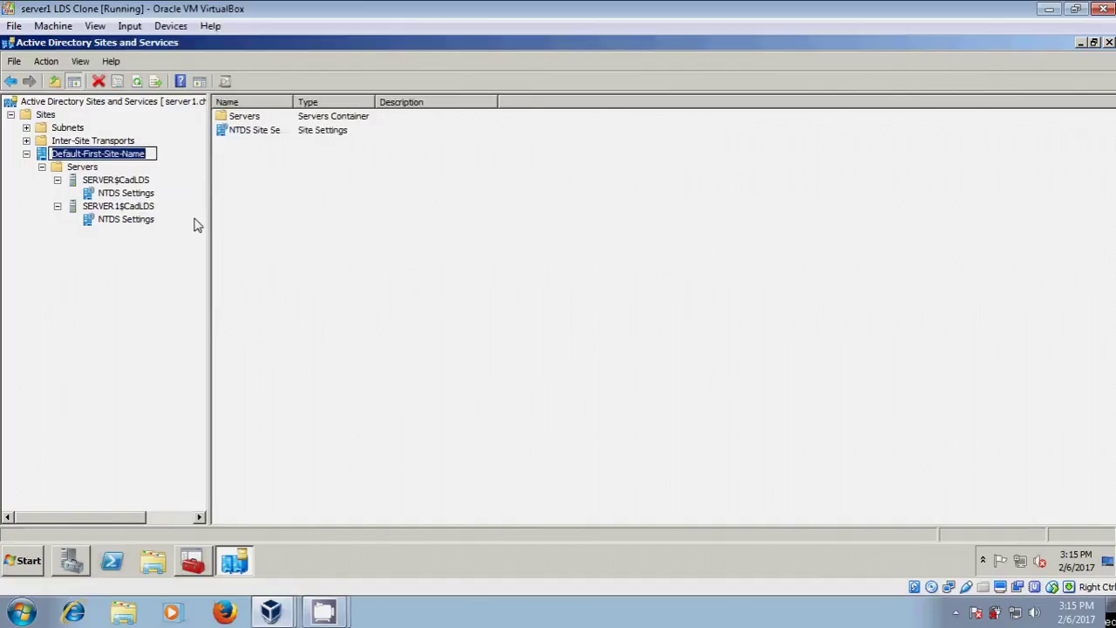
type("Block1")
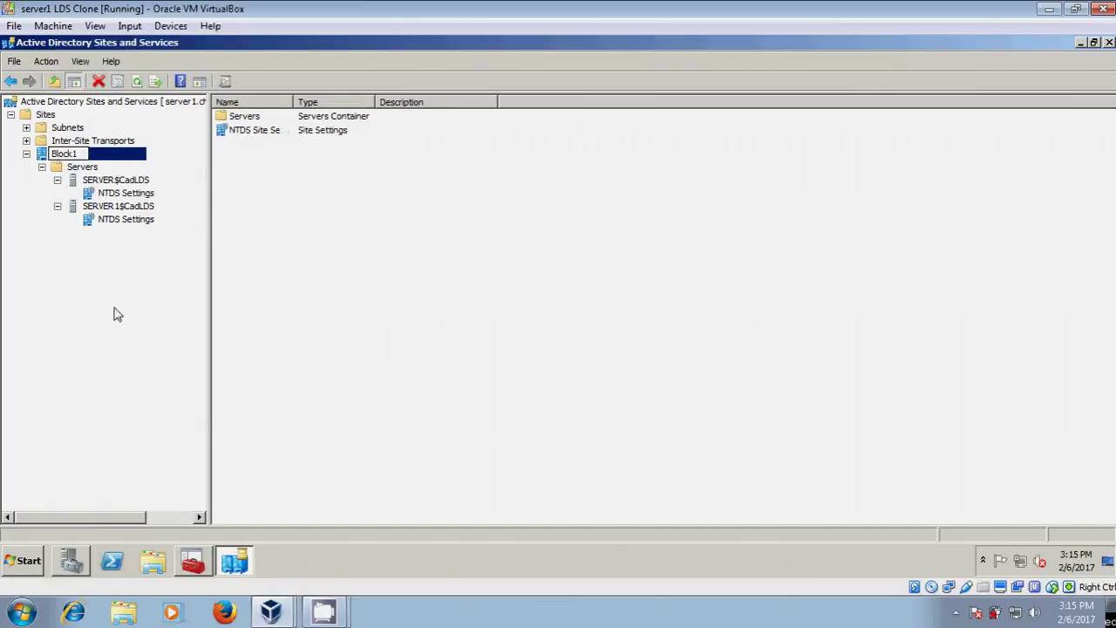
key("Return")
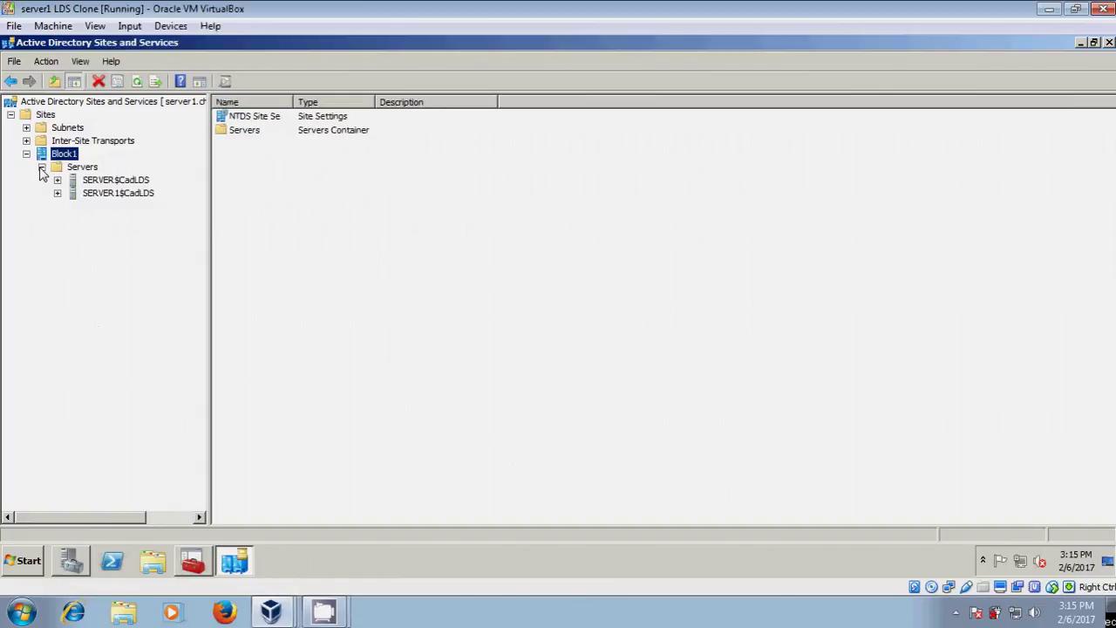
Step: Create a new site named Block2 that uses the DEFAULTIPSITELINK site link
left_click(48, 117)
right_click(51, 122)
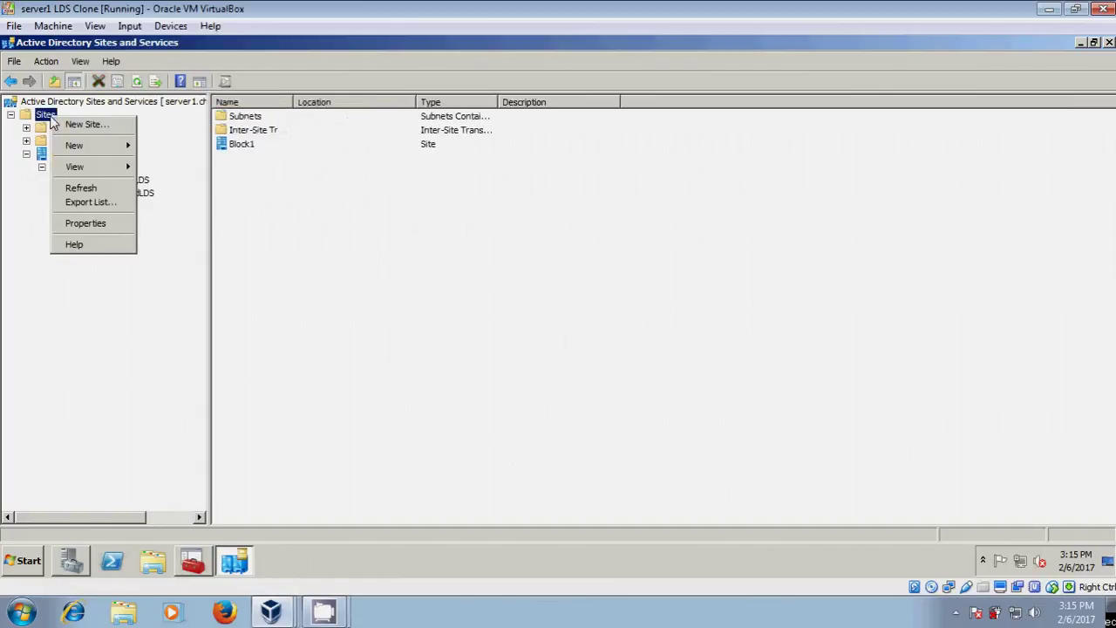
left_click(105, 129)
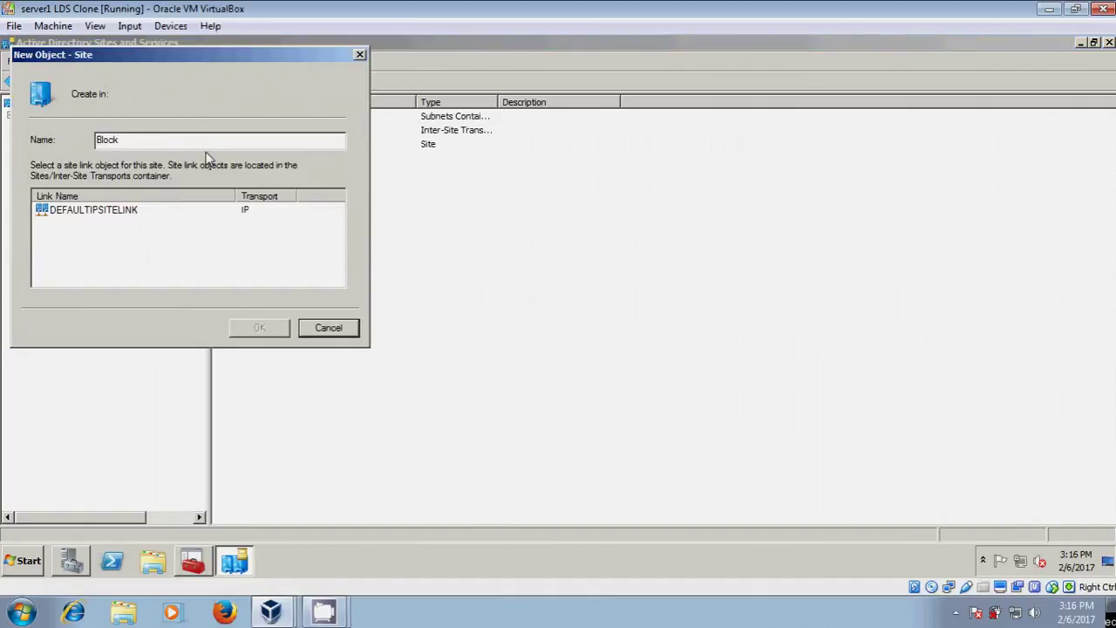
left_click(101, 212)
left_click(259, 328)
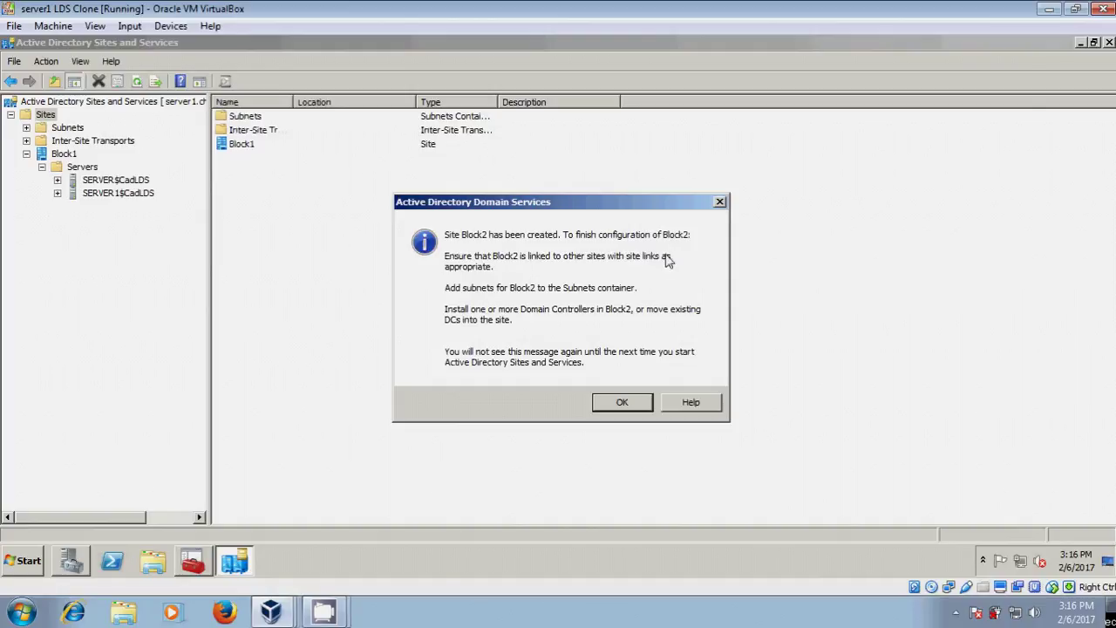
left_click(625, 403)
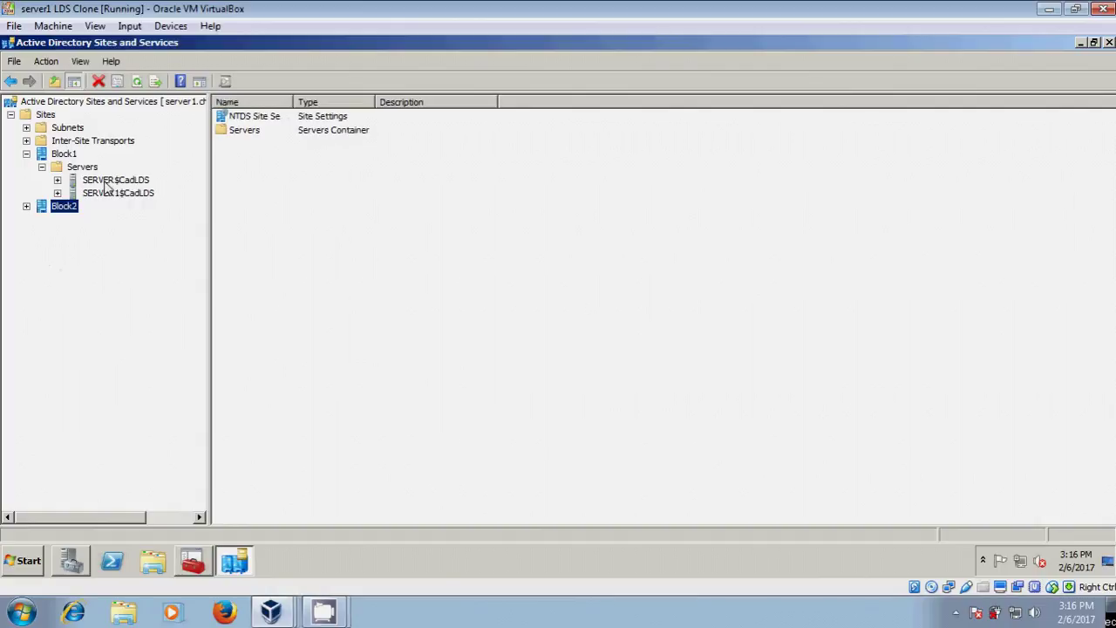
Step: Move the server SERVER$CadLDS from the Block1 site into the Servers container of the Block2 site, accepting the move
left_click(26, 207)
left_click(42, 219)
left_click(121, 181)
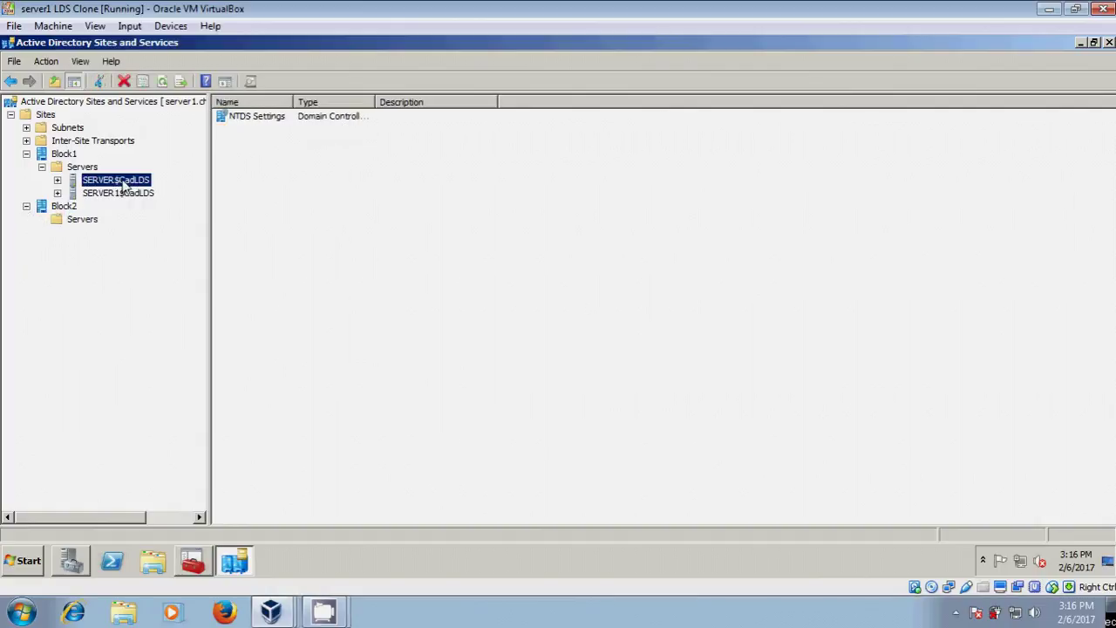
left_click_drag(123, 184, 87, 225)
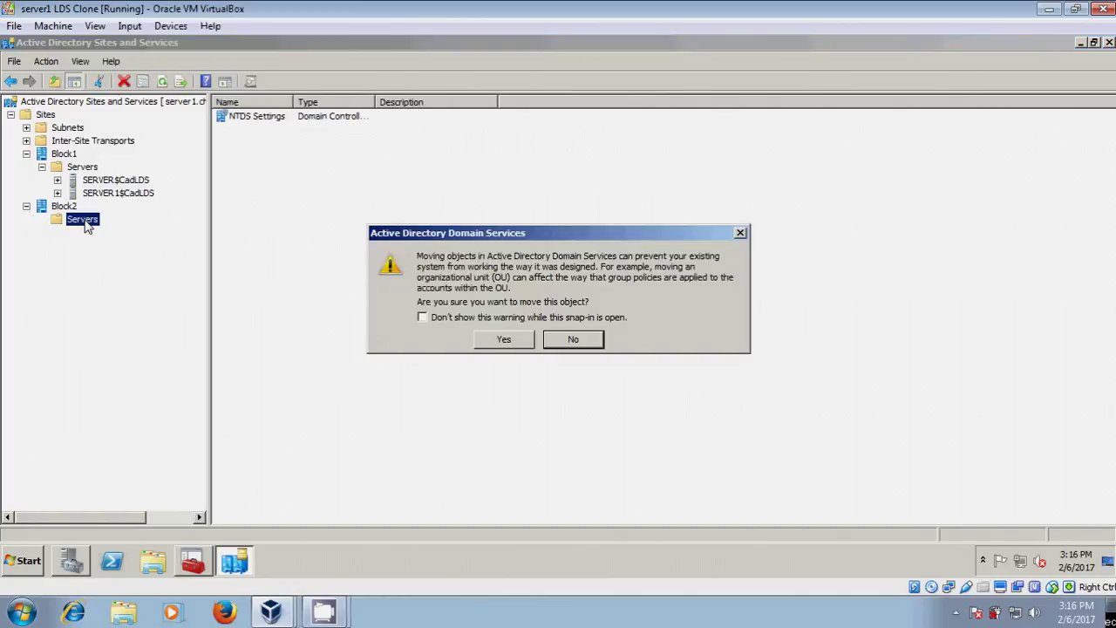
left_click(502, 343)
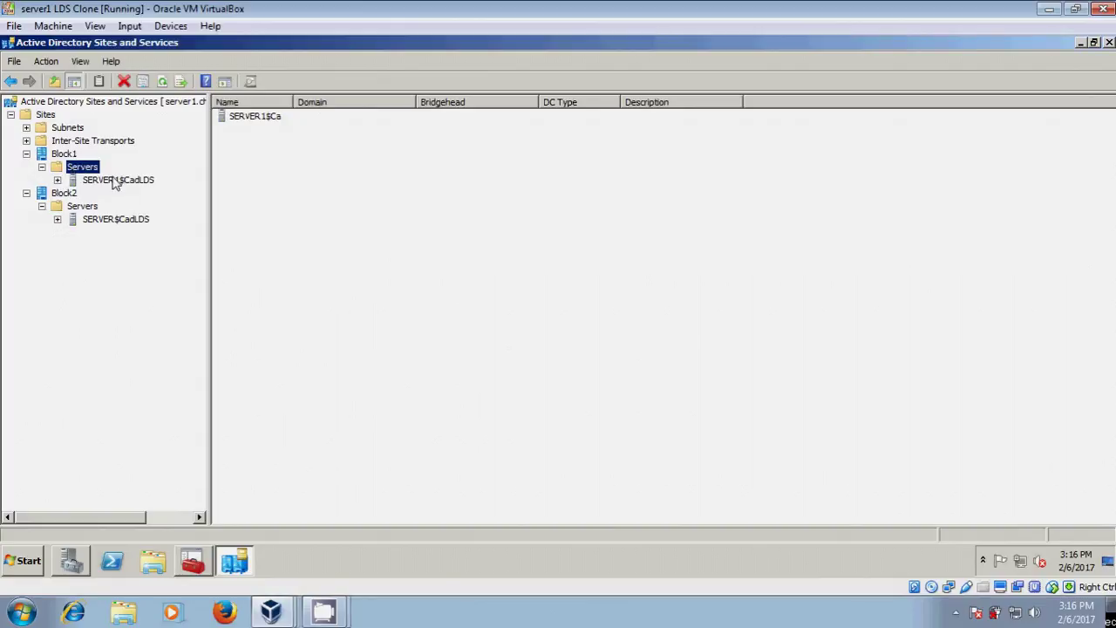
Step: Check the replication connections and their source sites in the NTDS Settings of SERVER$CadLDS in Block2 and SERVER1$CadLDS in Block1
left_click(146, 182)
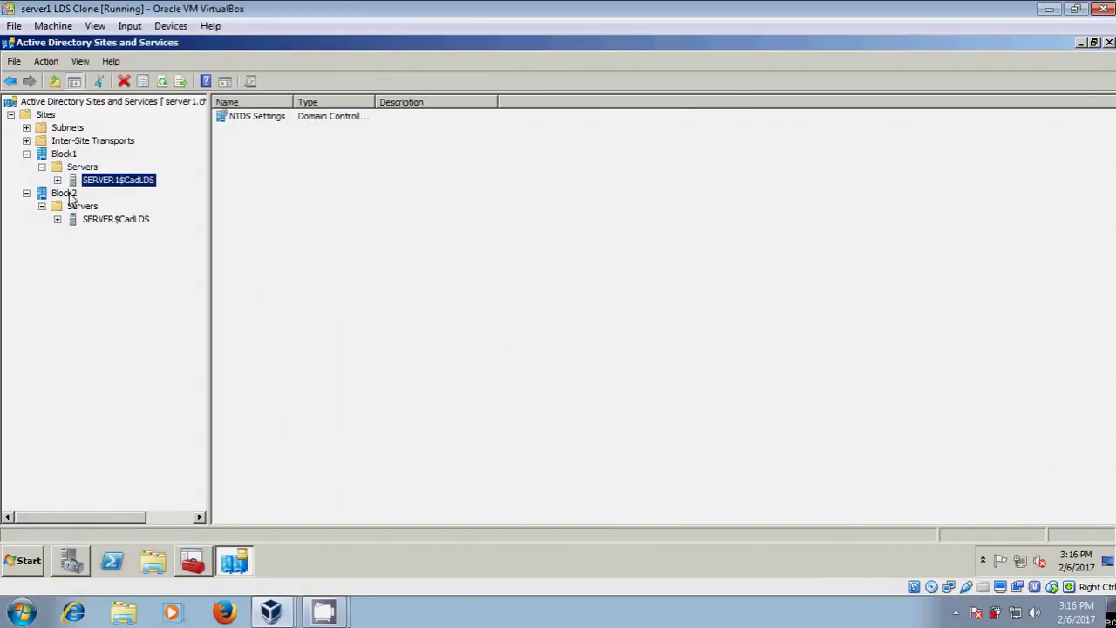
left_click(128, 225)
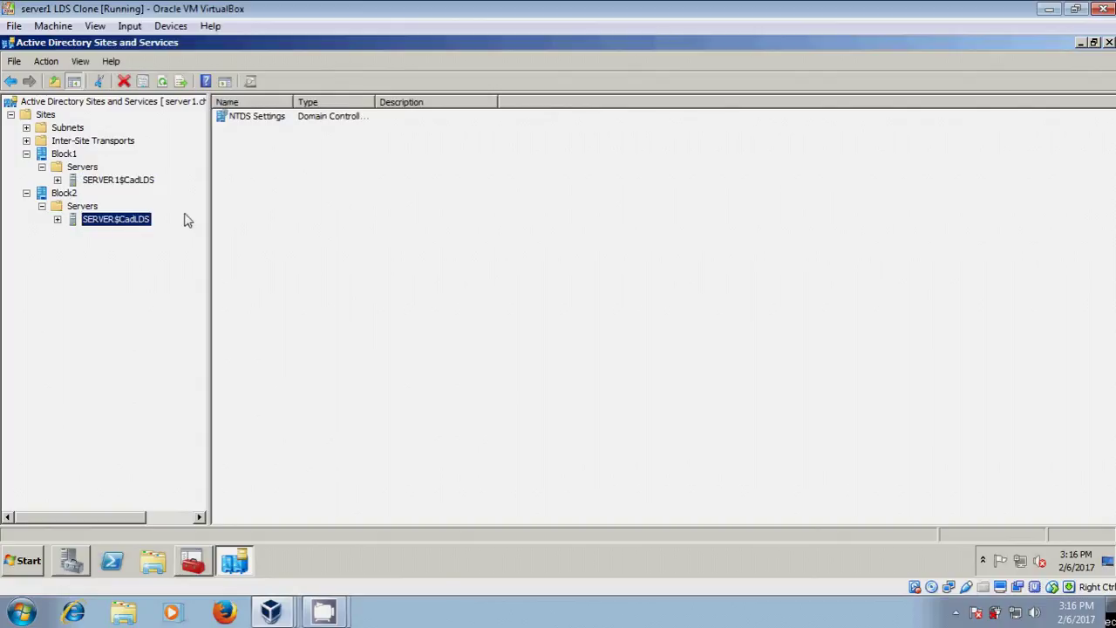
left_click(57, 220)
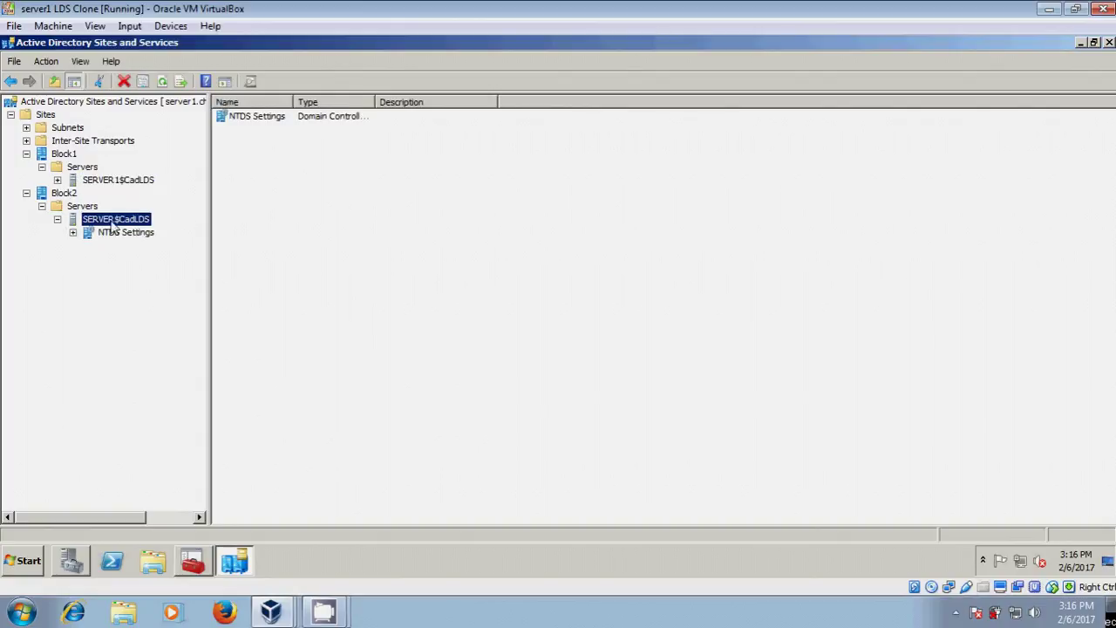
left_click(133, 233)
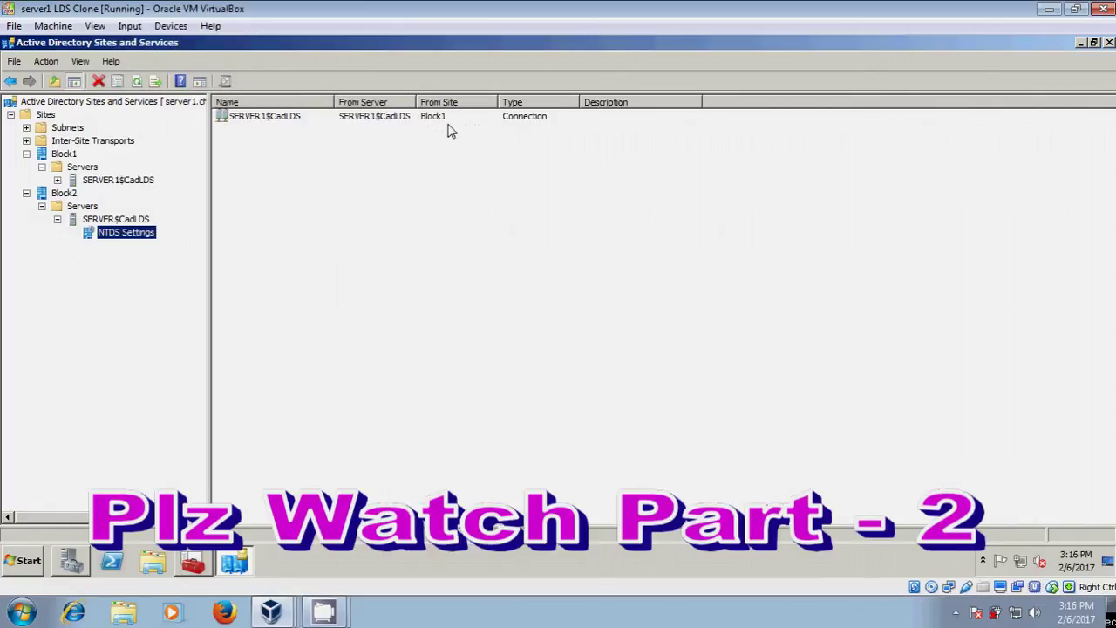
left_click(58, 179)
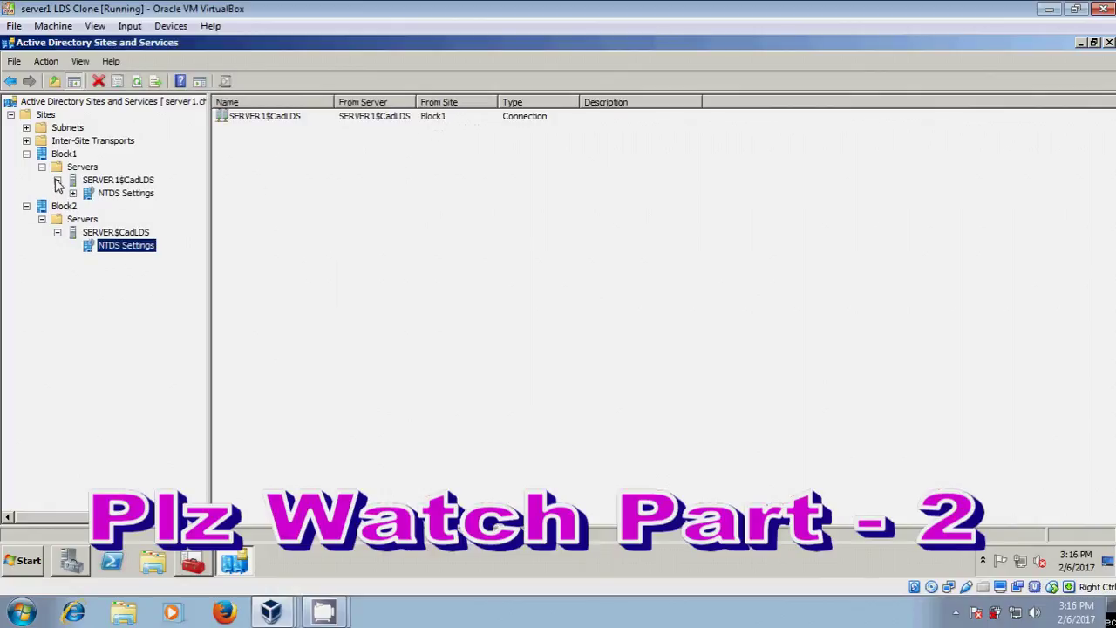
left_click(129, 195)
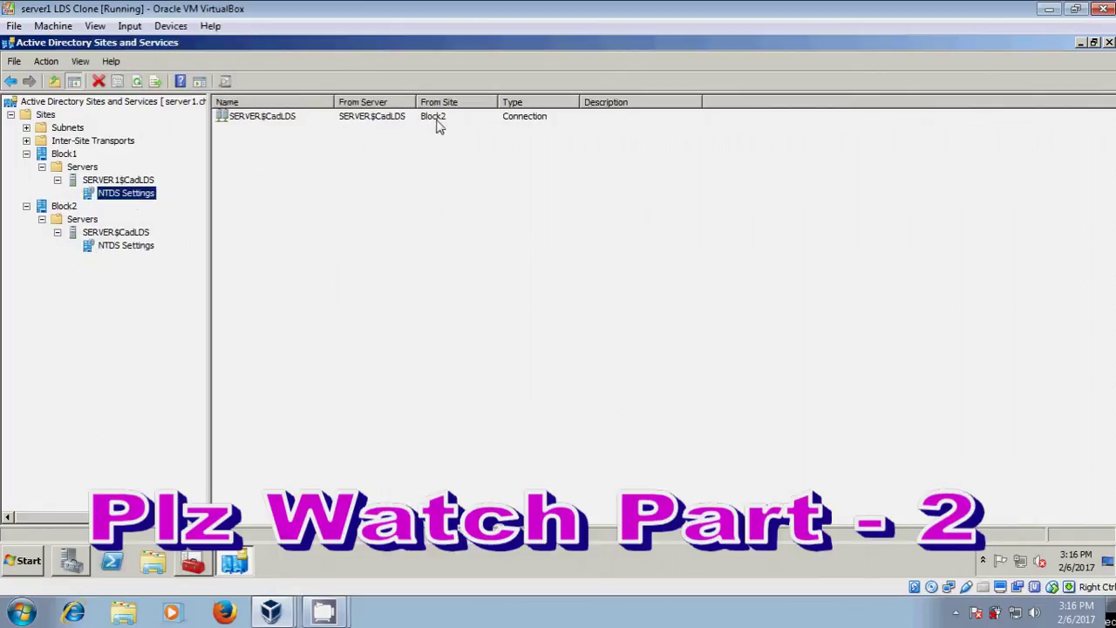